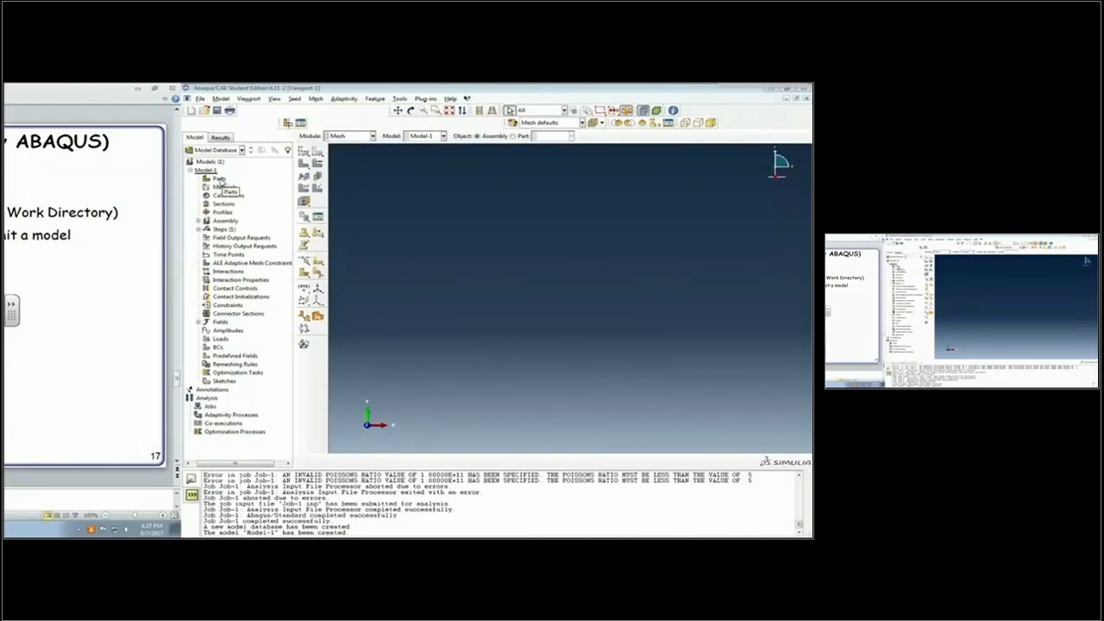
Step: Create a 2D planar deformable wire part with approximate size 2 and sketch connected bottom, right and top lines plus a diagonal to the lower-right corner
double_click(220, 180)
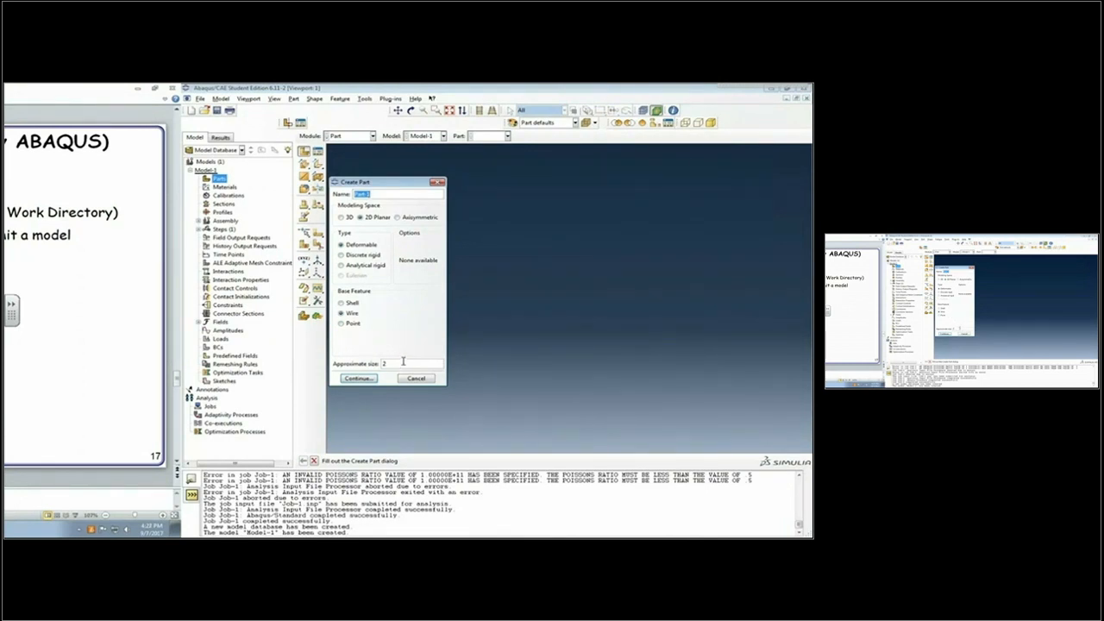
left_click(359, 379)
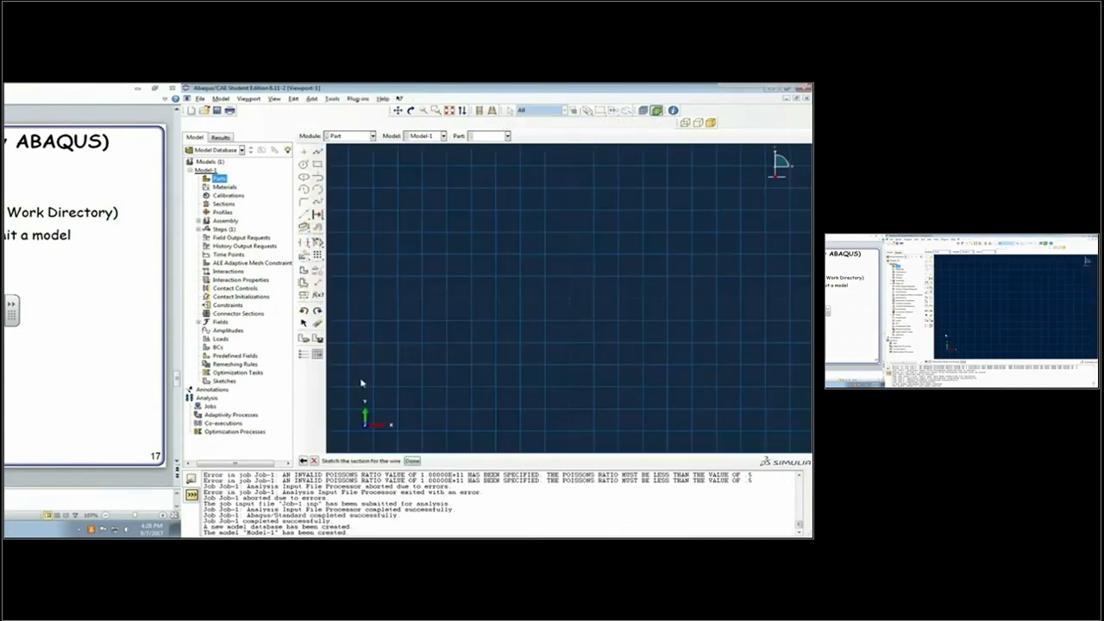
left_click(317, 152)
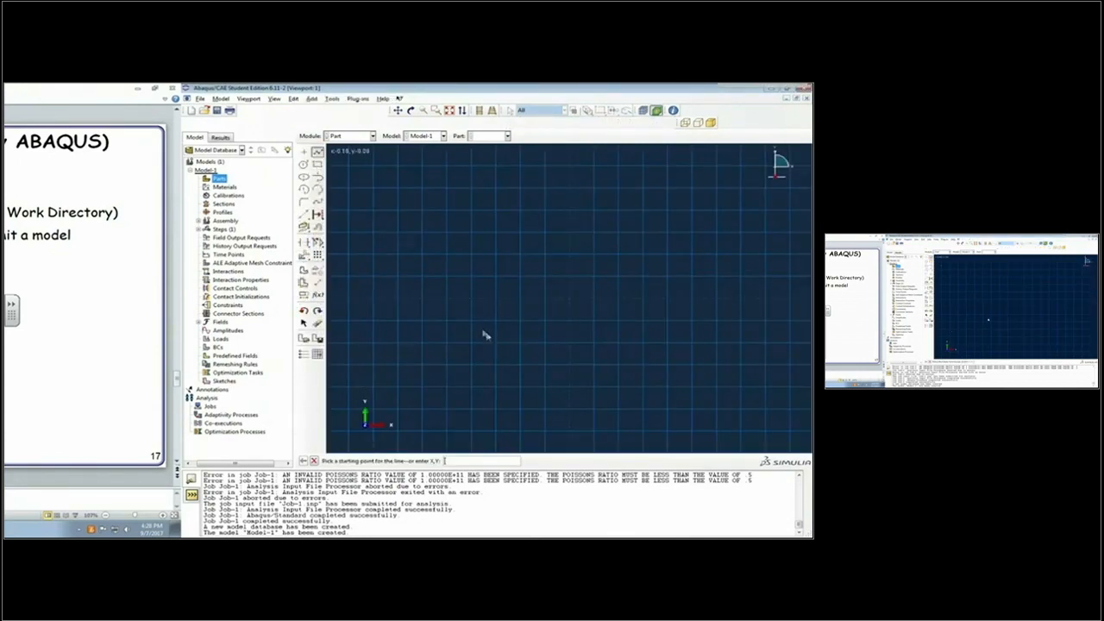
left_click(447, 344)
left_click(568, 343)
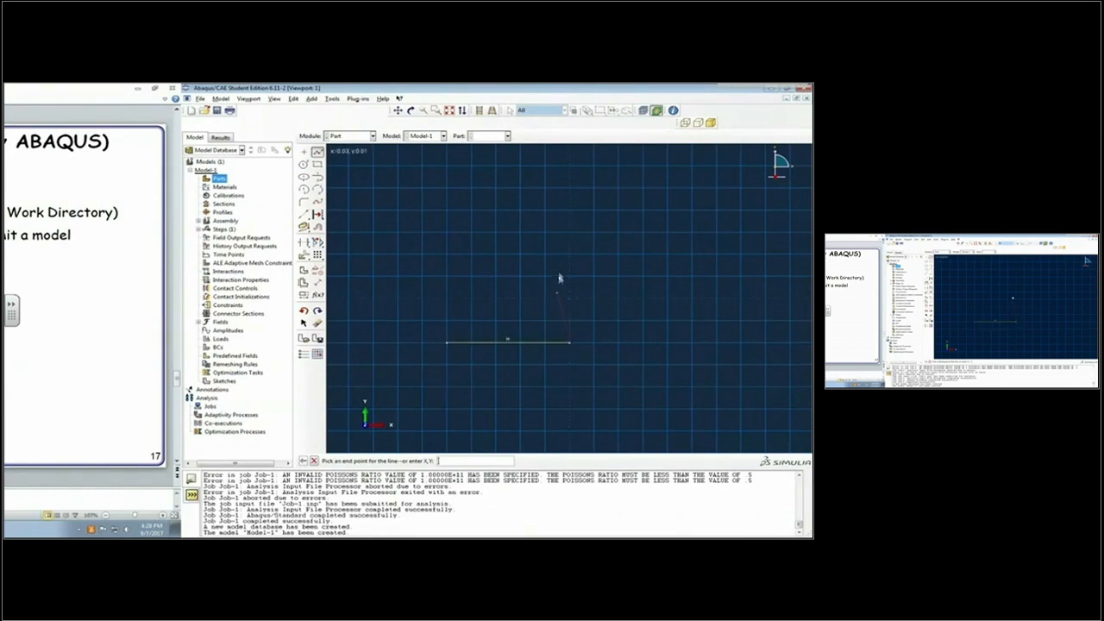
left_click(570, 231)
left_click(446, 233)
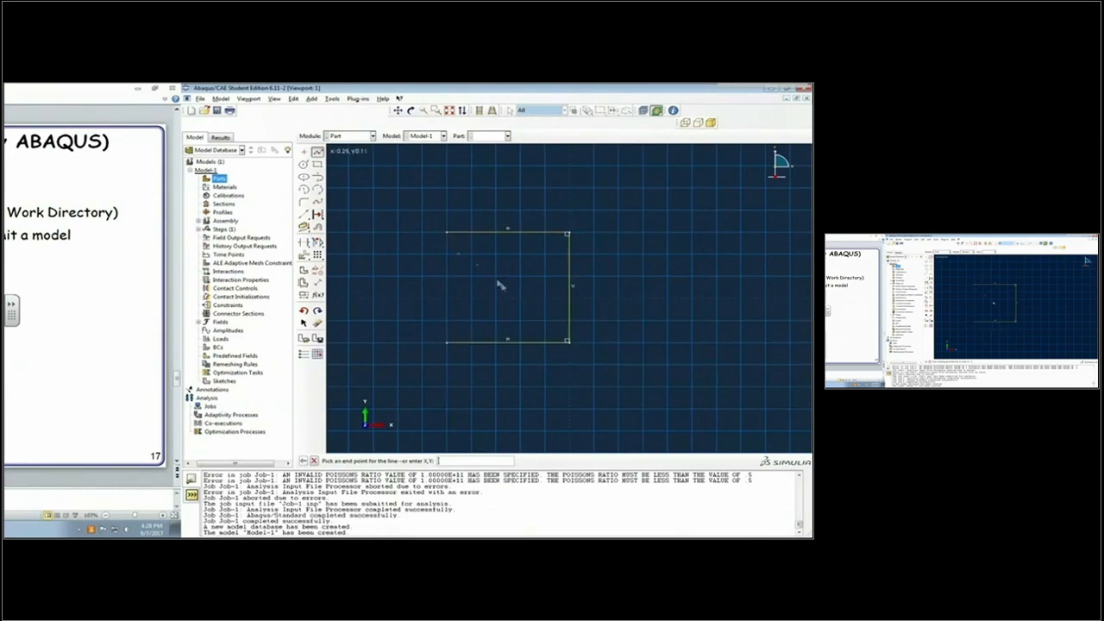
left_click(568, 342)
middle_click(404, 288)
Step: Draw the second diagonal line from the upper-right corner to the free lower-left end of the bottom line
left_click(317, 152)
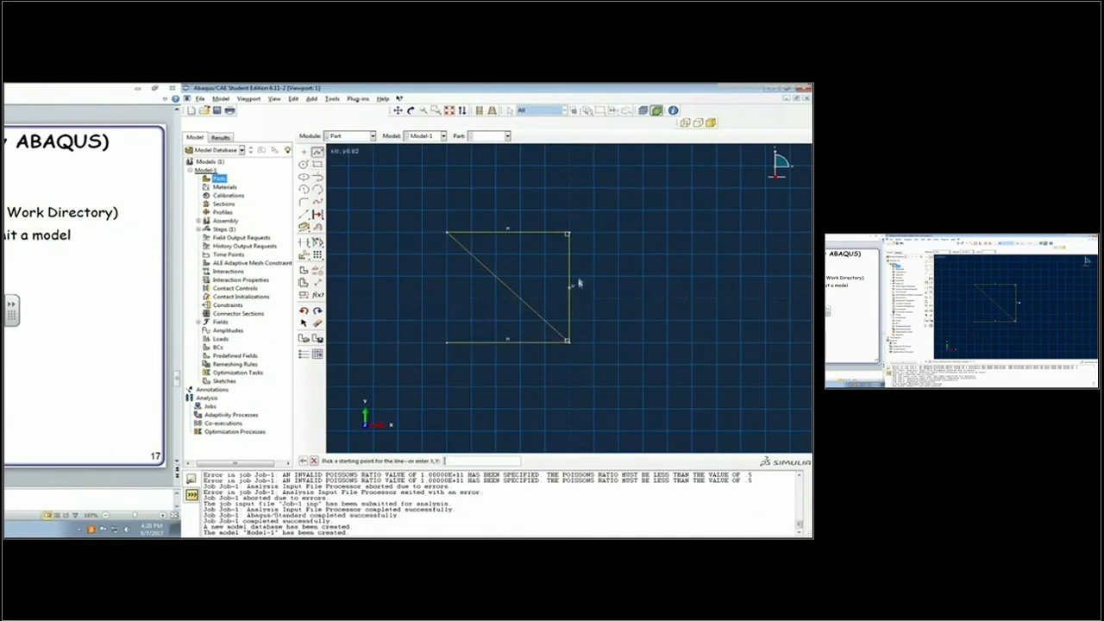
left_click(567, 234)
left_click(446, 343)
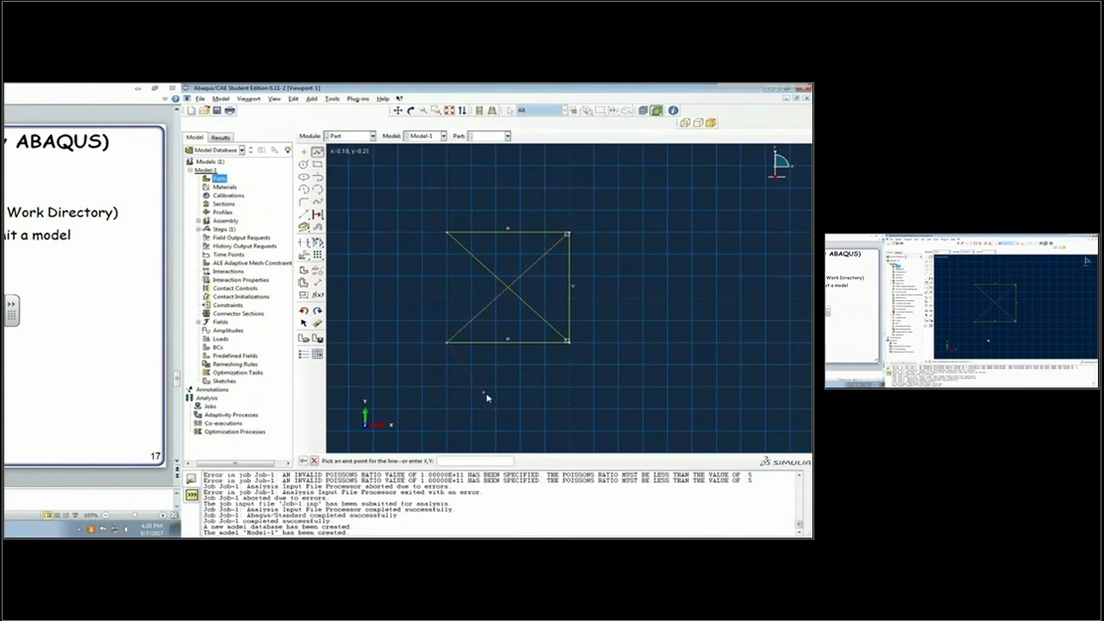
key("Escape")
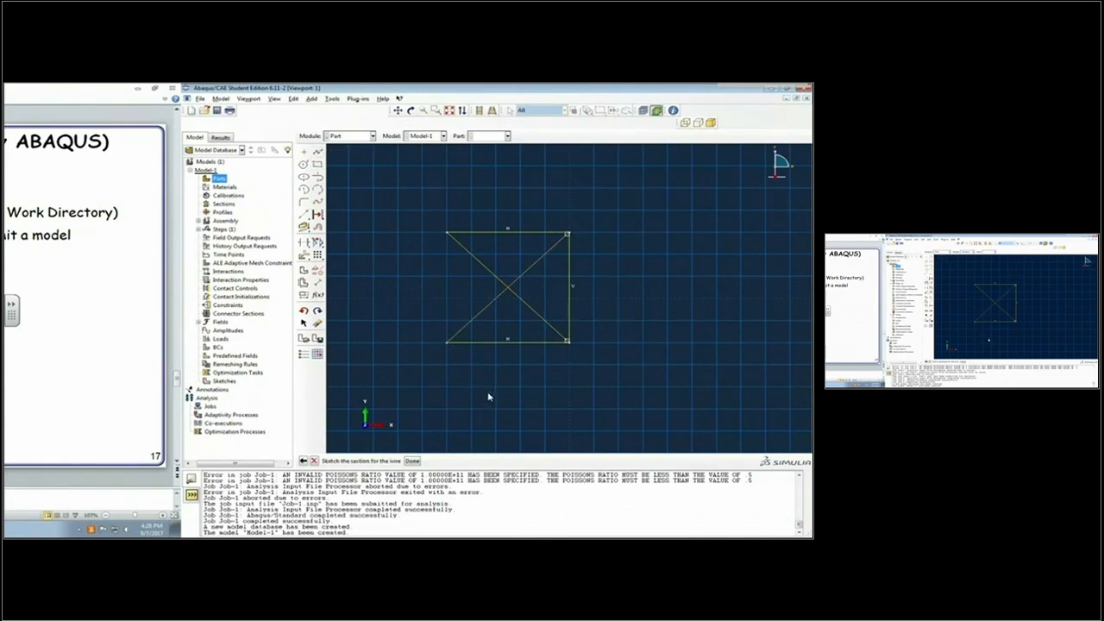
Step: Dimension the bottom line horizontally between its two endpoints and set its length to 0.3
left_click(318, 283)
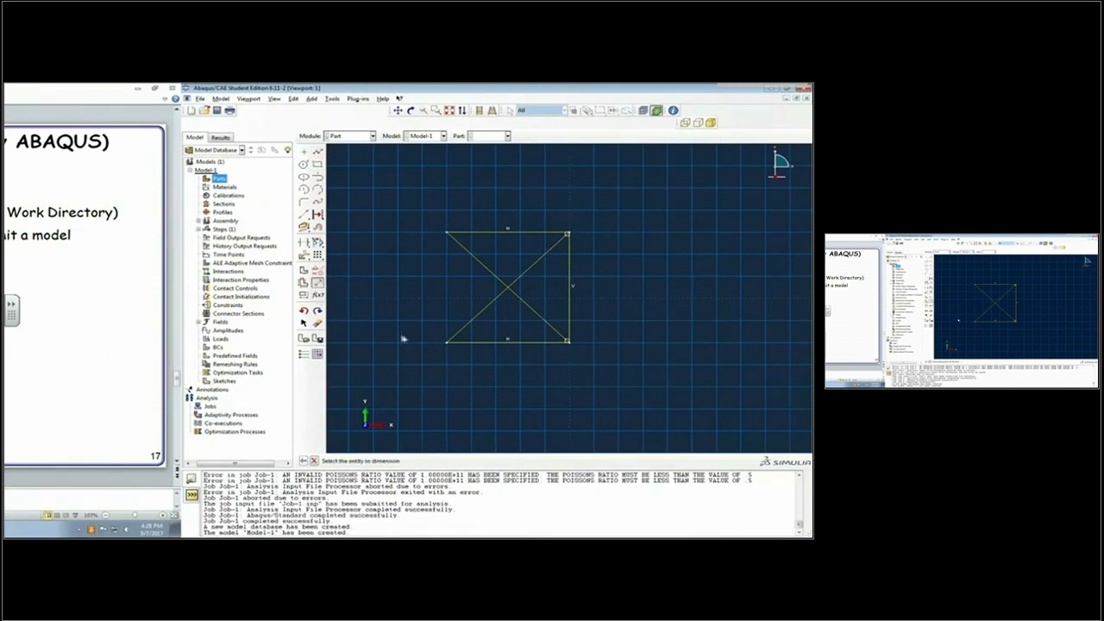
left_click(447, 343)
left_click(569, 343)
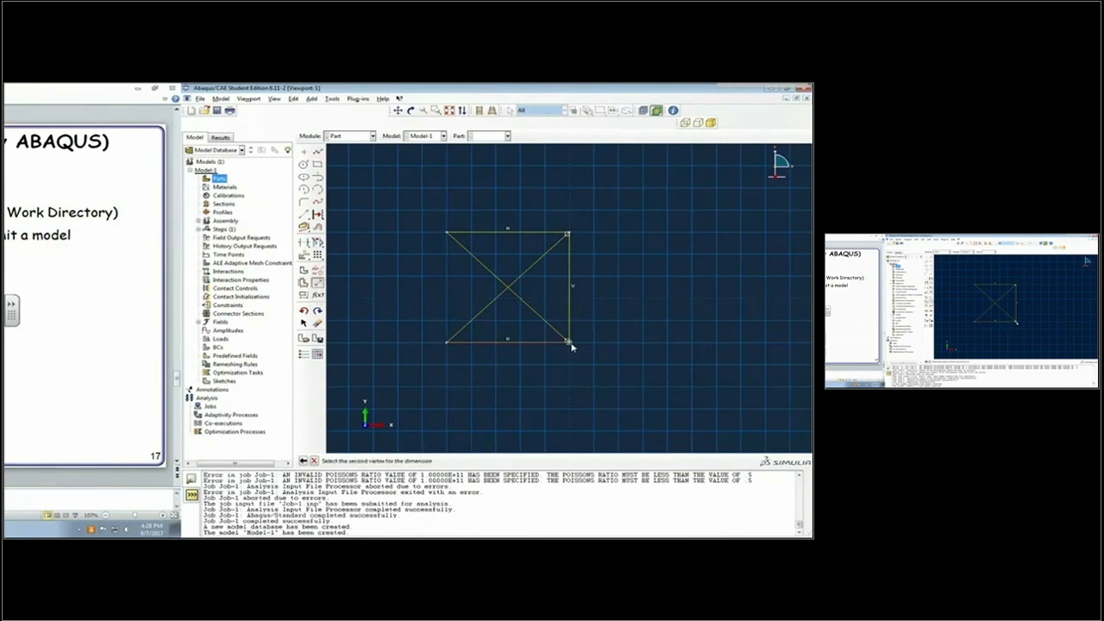
left_click(562, 371)
type("8")
key("Return")
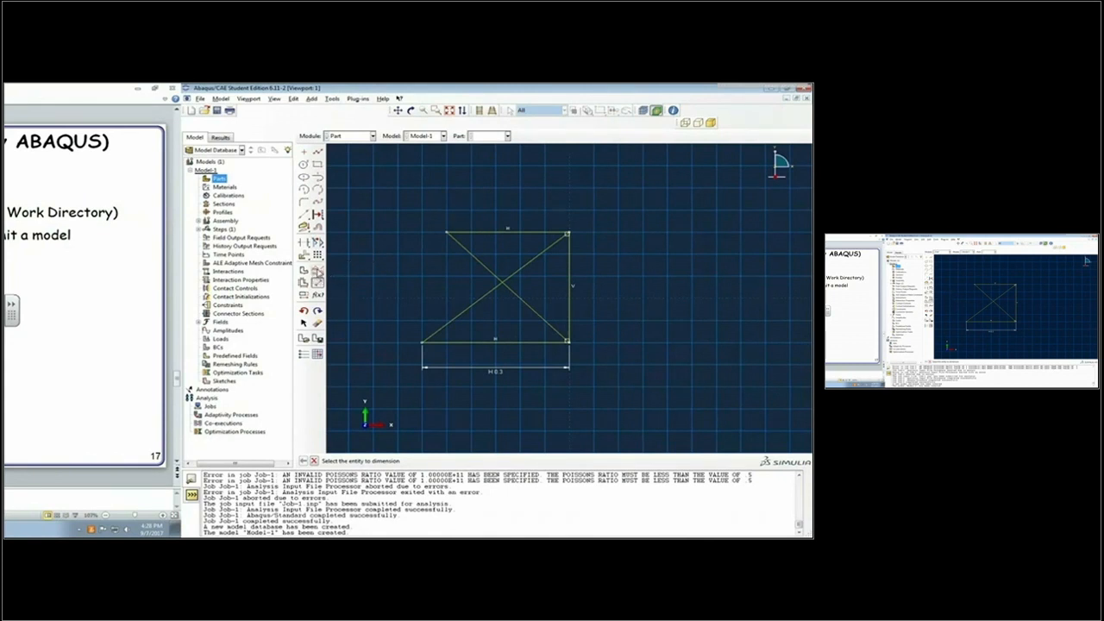
Step: Apply an equal length constraint to the bottom, right and top lines and finish the wire sketch
left_click(318, 276)
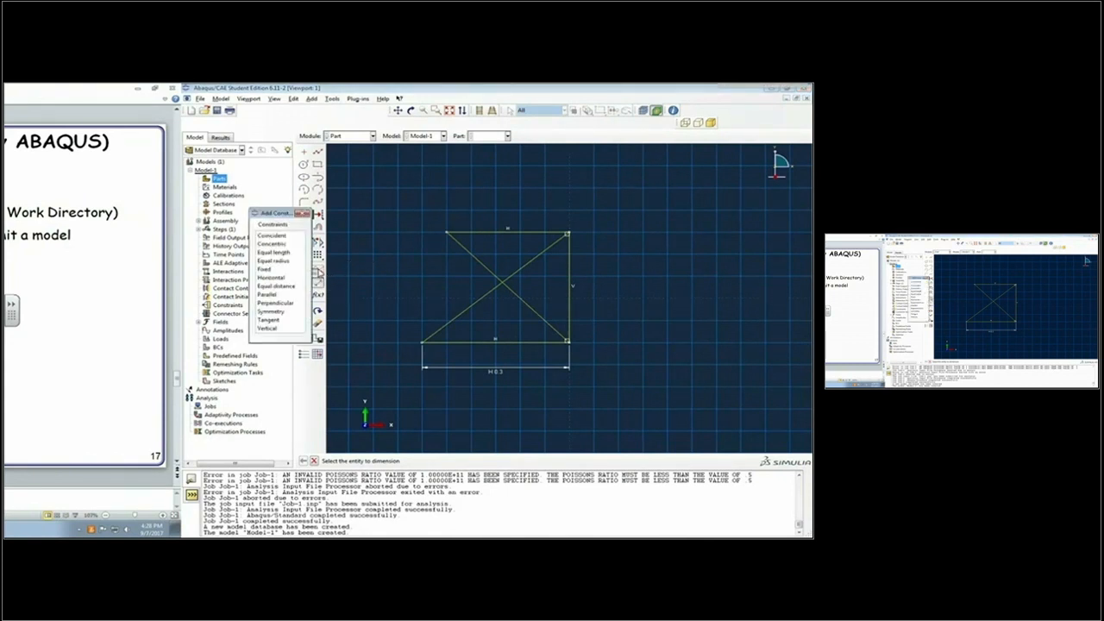
left_click(289, 252)
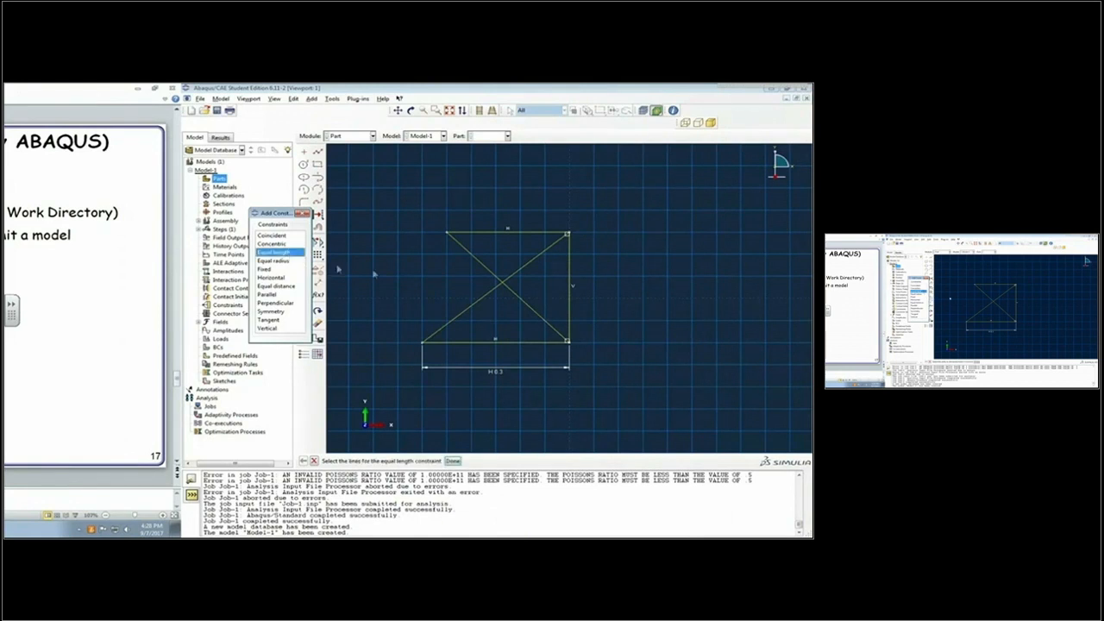
left_click(531, 346)
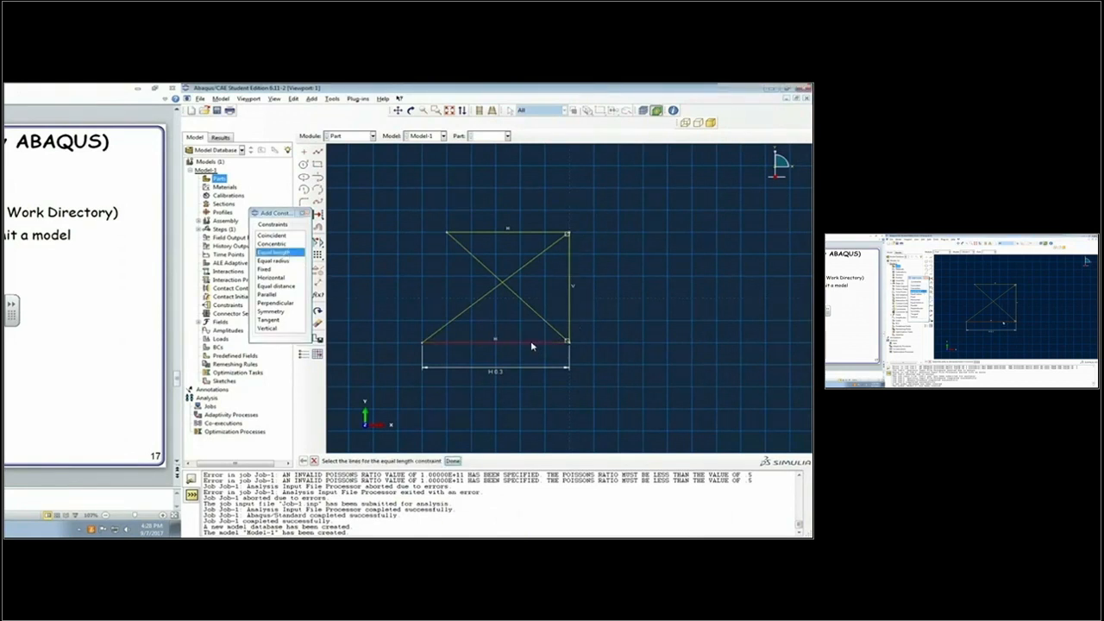
left_click(571, 312)
left_click(535, 233)
left_click(453, 462)
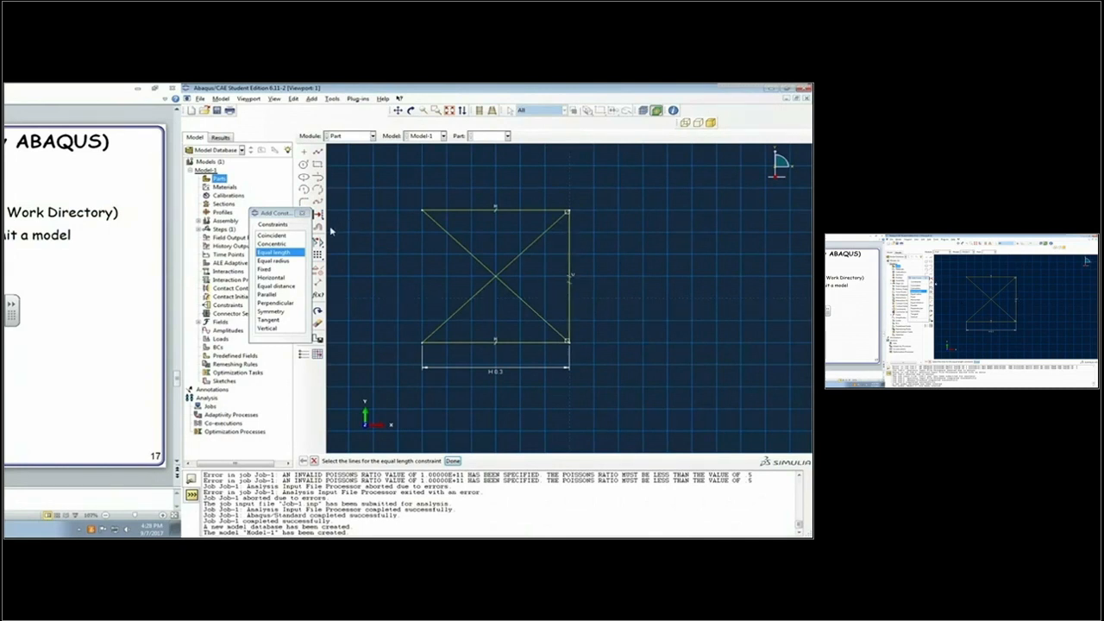
left_click(307, 214)
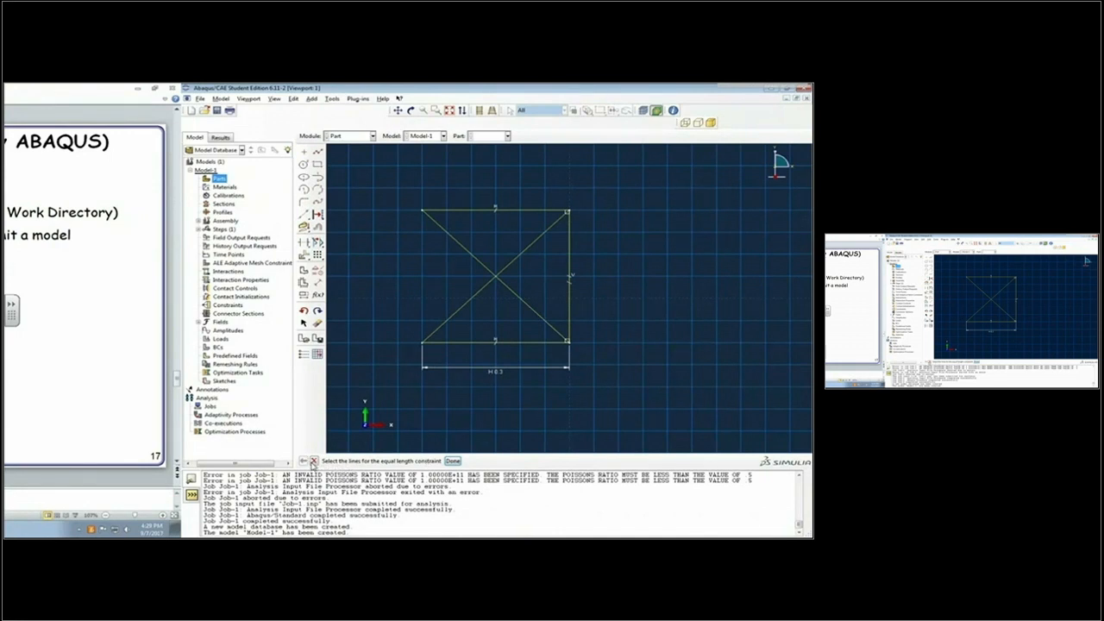
left_click(314, 461)
left_click(412, 462)
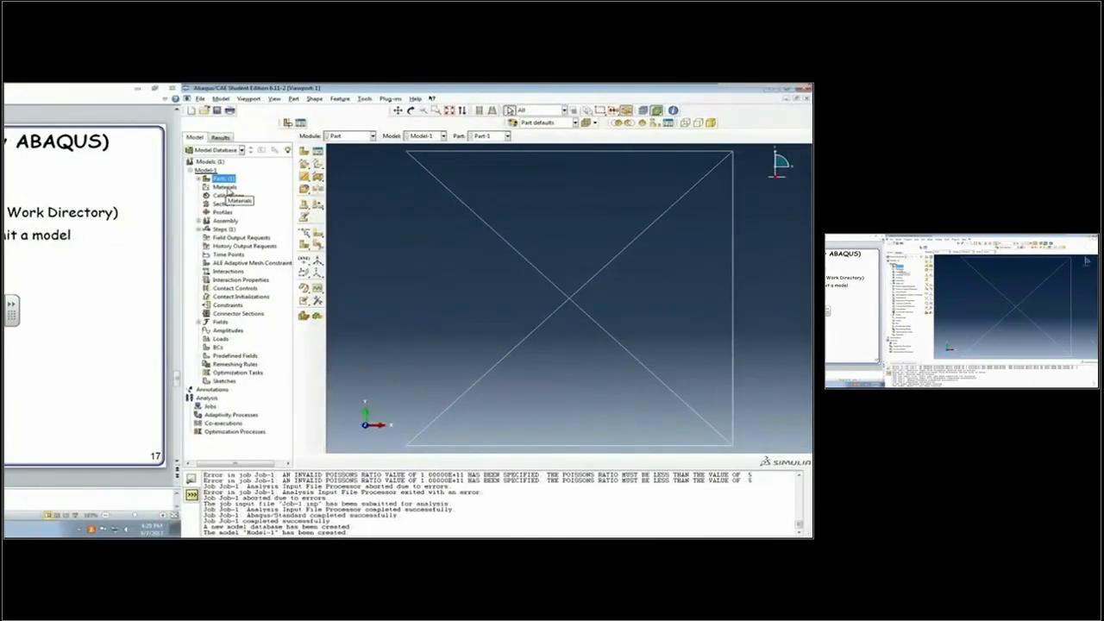
Step: Create an isotropic elastic material with Young's modulus 100e9 and Poisson's ratio 0.3
double_click(226, 188)
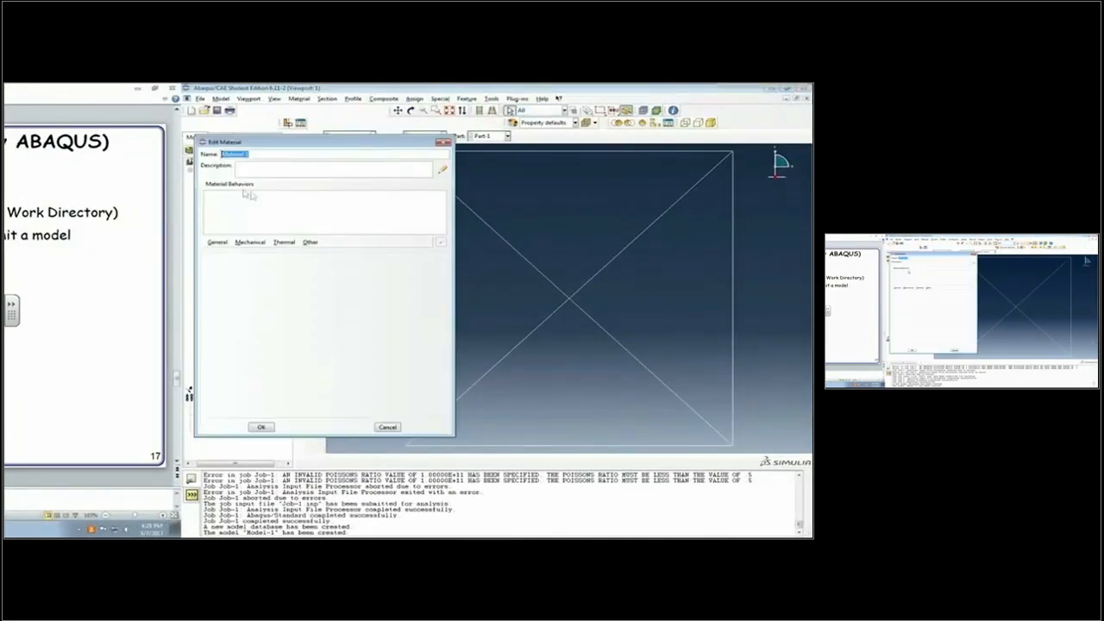
left_click(252, 243)
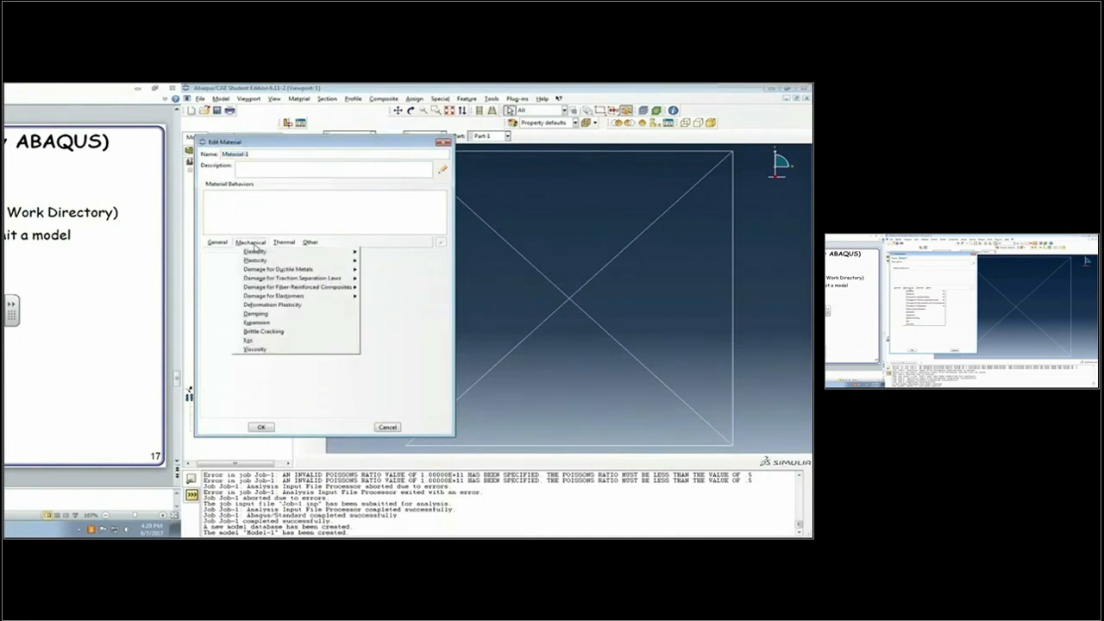
left_click(373, 252)
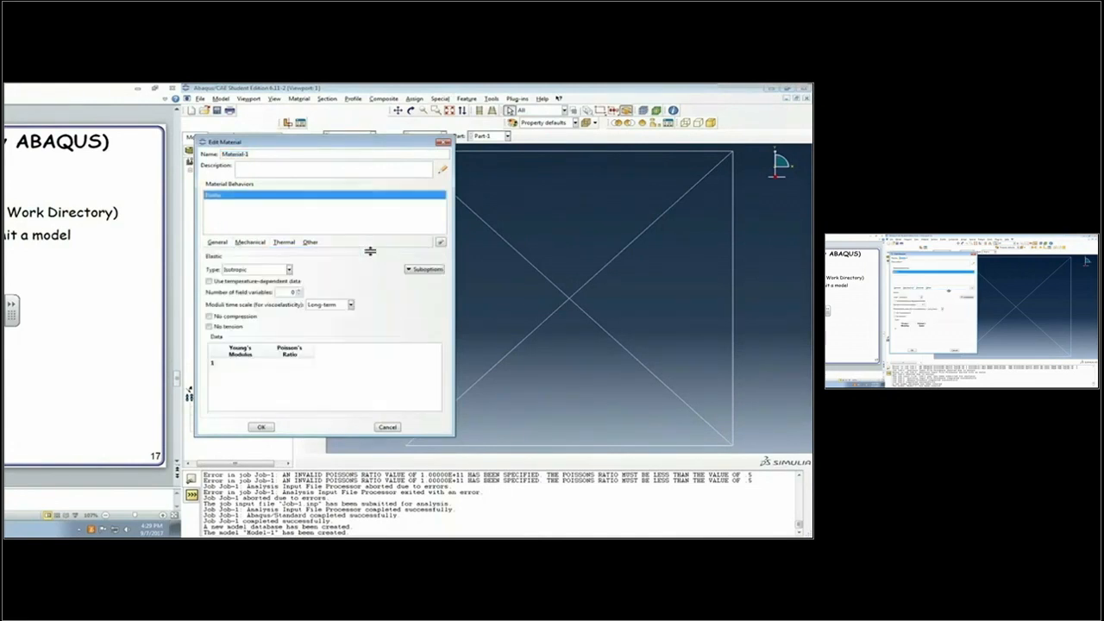
left_click(252, 363)
type("100e9")
left_click(292, 363)
type("0.3")
left_click(262, 427)
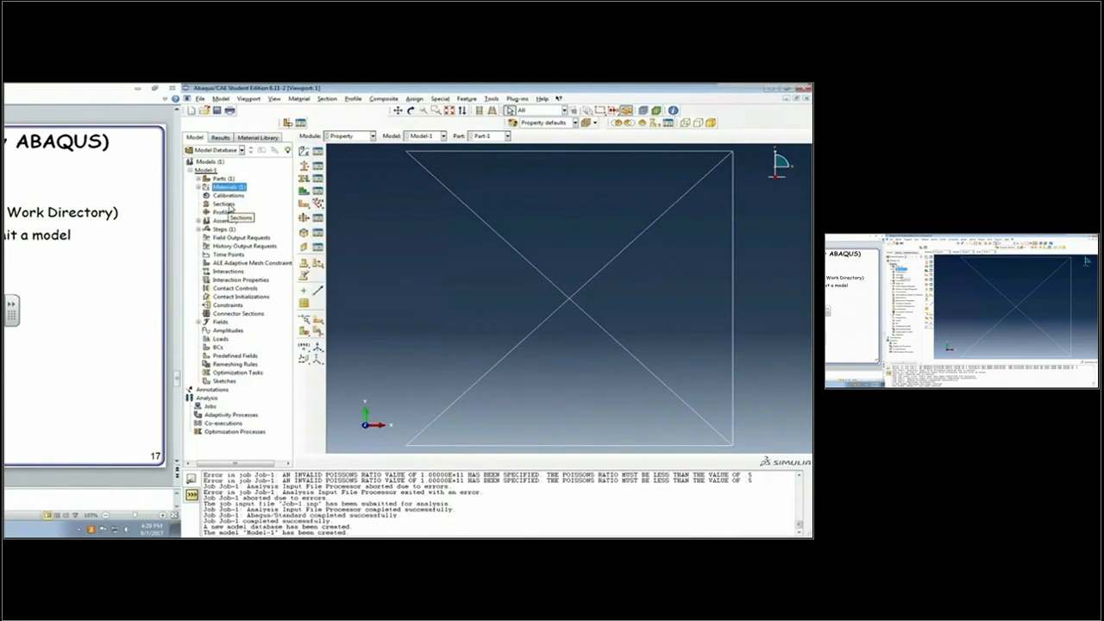
Step: Create a truss section using Material-1 with a cross-sectional area of 1e-4
double_click(226, 204)
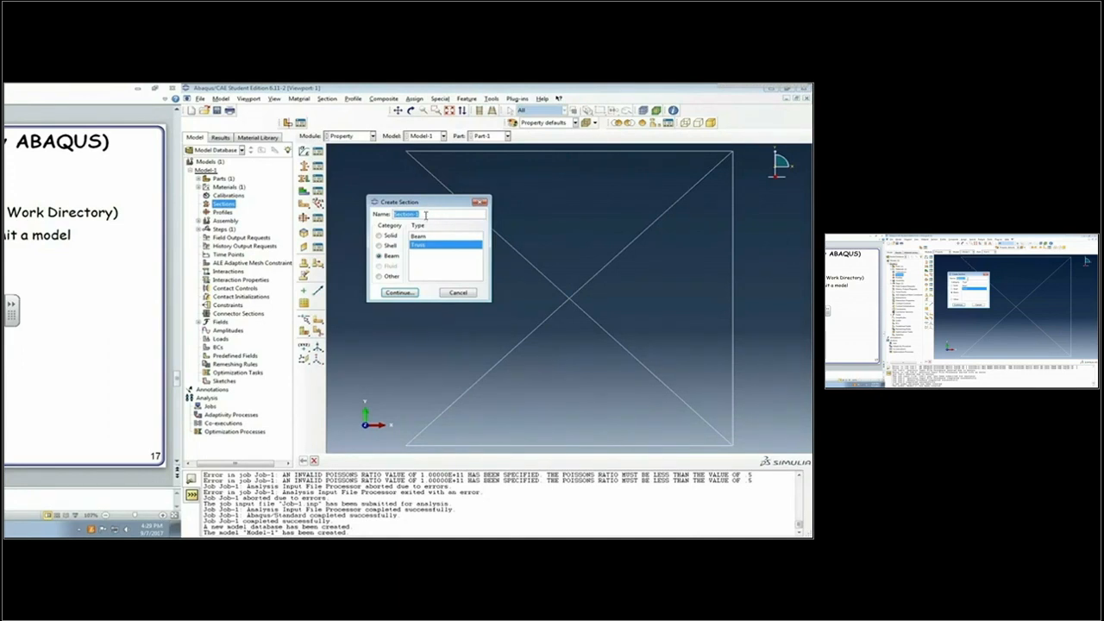
left_click(406, 294)
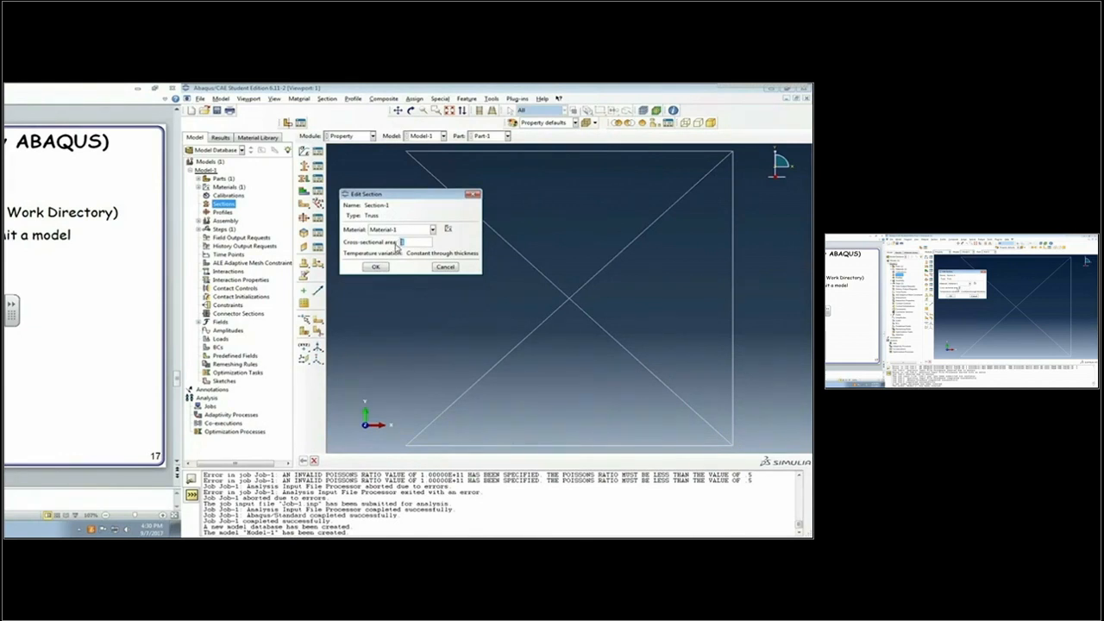
type("1e-4")
left_click(376, 268)
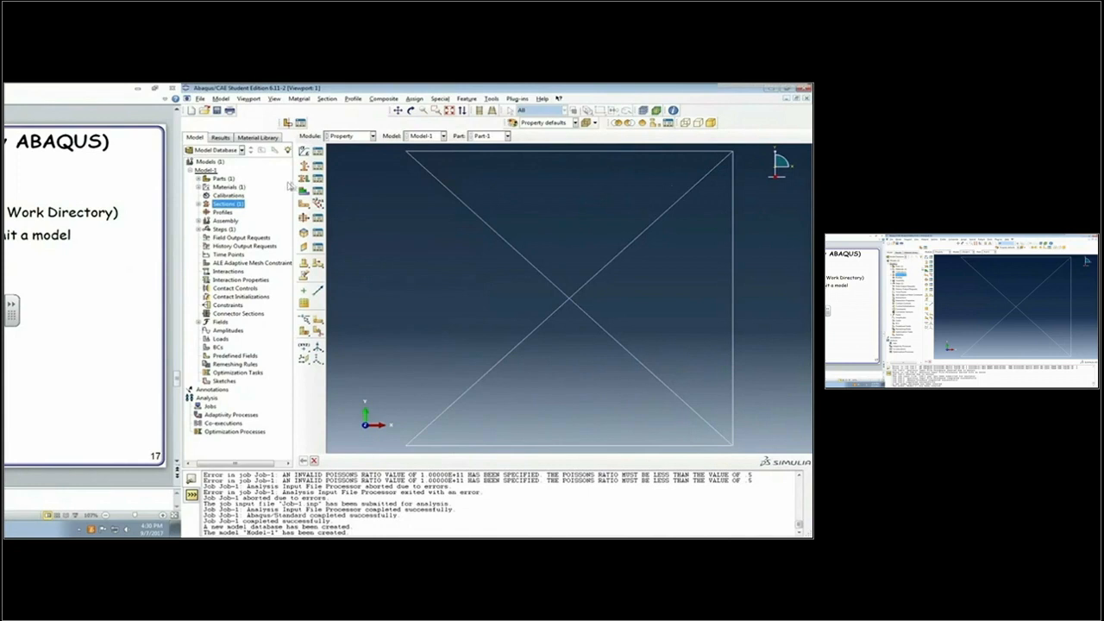
Step: Assign Section-1 to the top, right and bottom members of the truss part
left_click(415, 99)
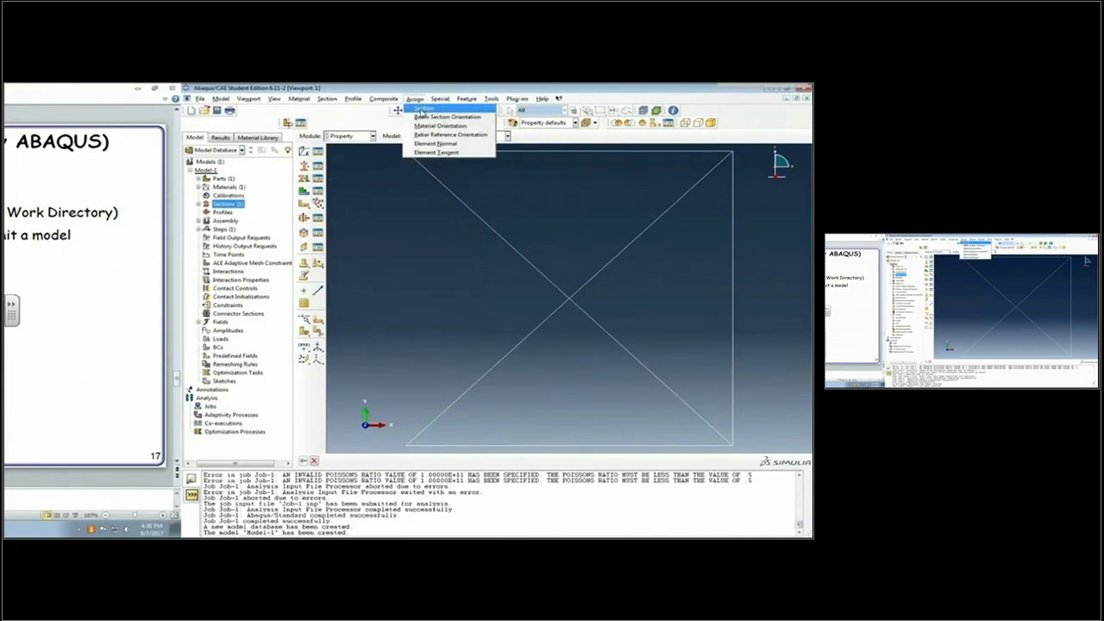
left_click(420, 112)
left_click(461, 154)
left_click(734, 262, "shift")
left_click(568, 445, "shift")
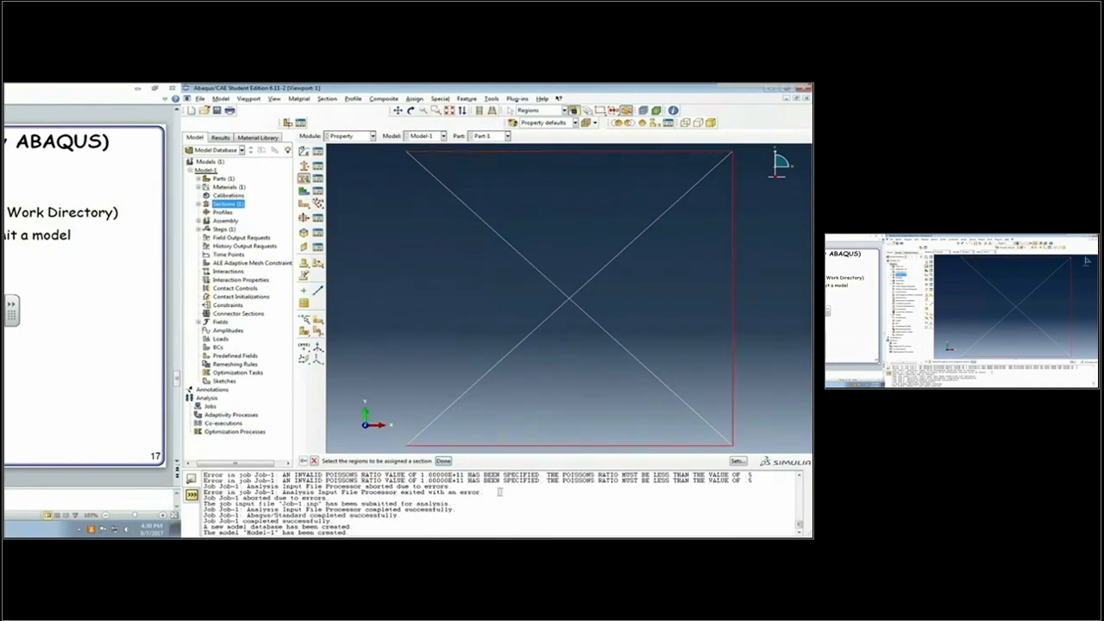
left_click(442, 461)
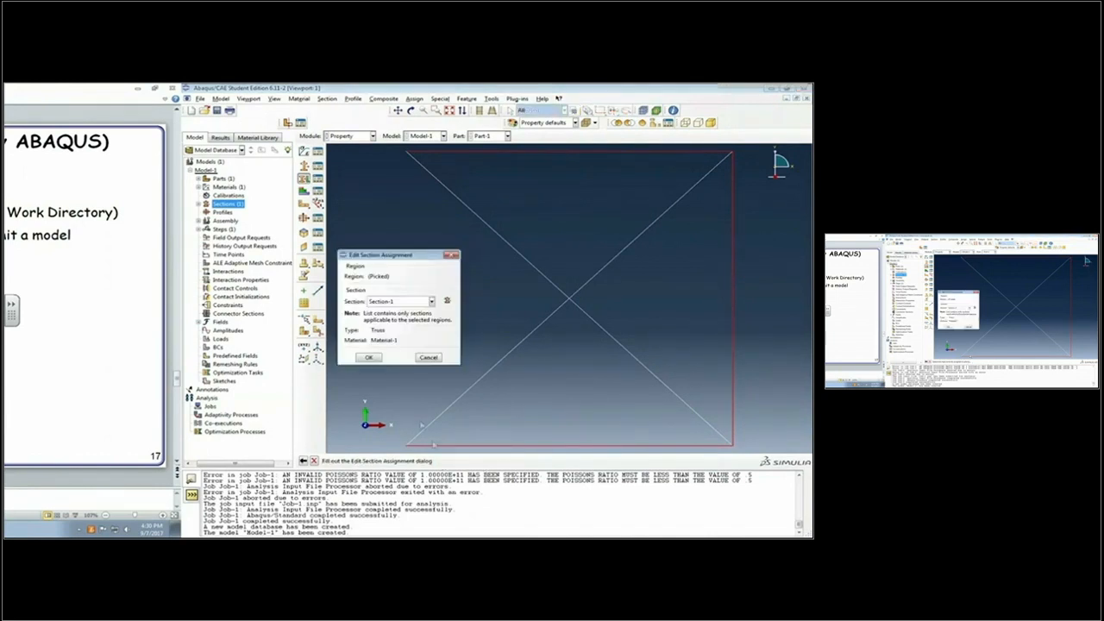
left_click(369, 357)
Step: Create a second truss section using Material-1 and enter its cross-sectional area for the diagonal members
double_click(238, 206)
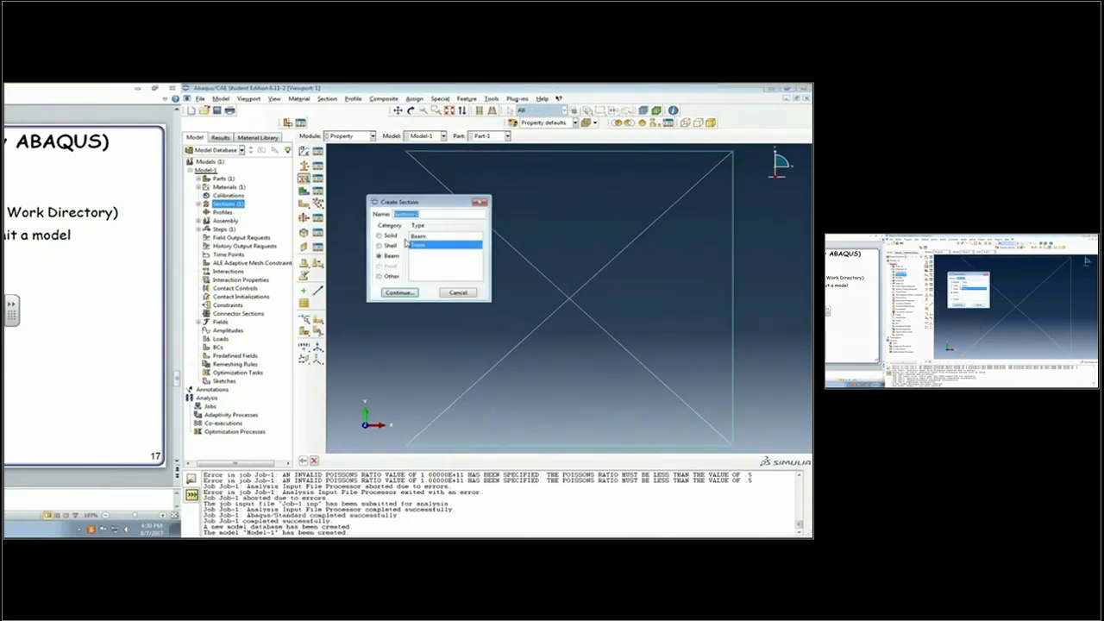
left_click(397, 293)
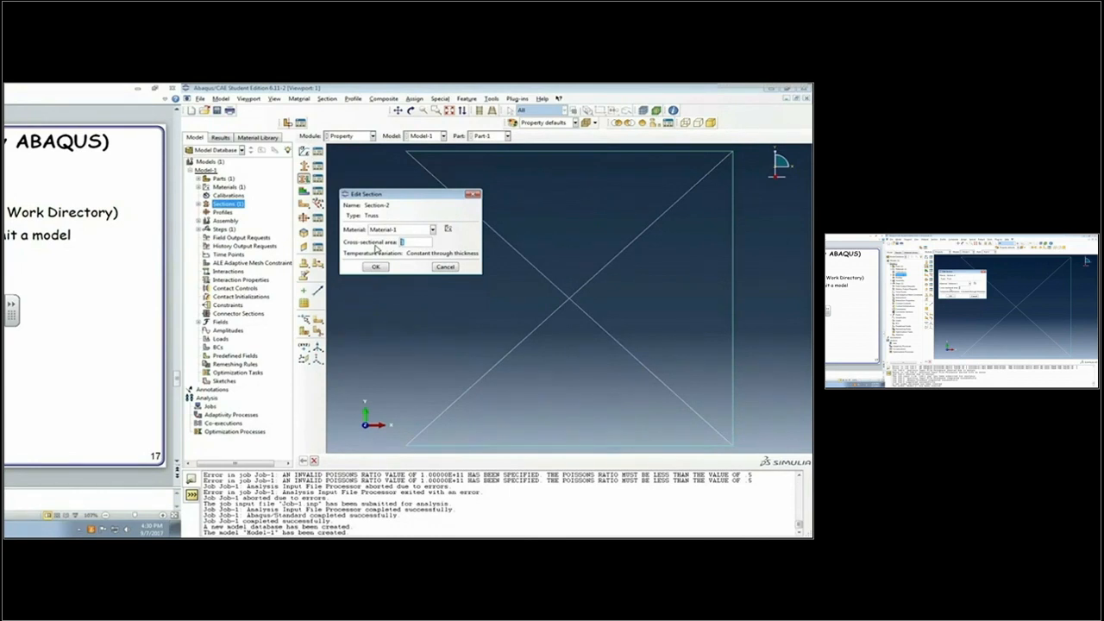
type("0")
left_click(378, 268)
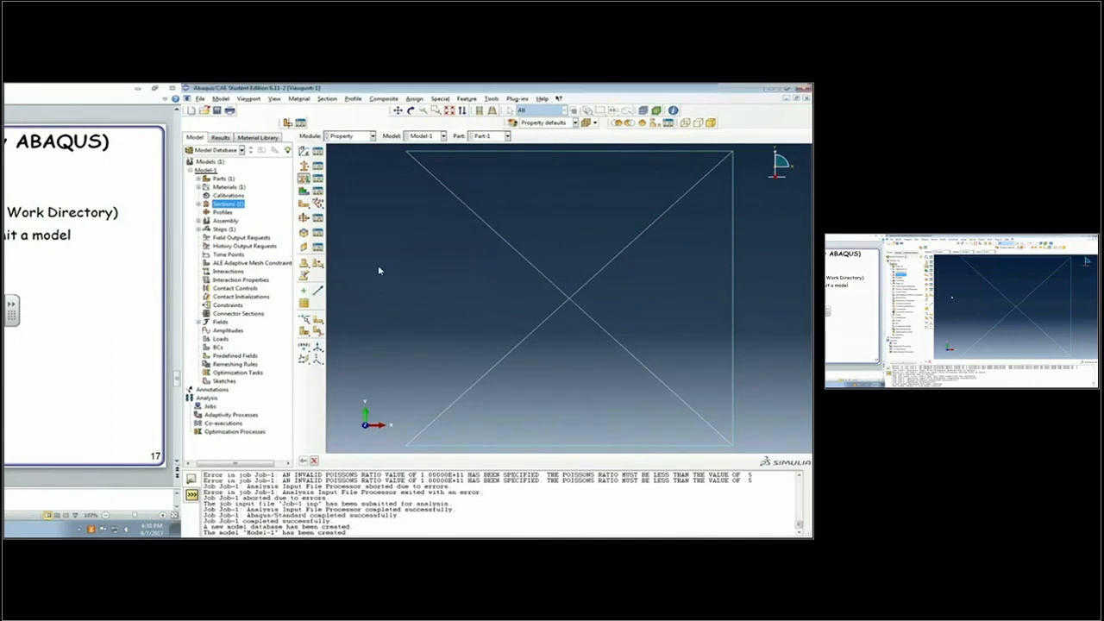
Step: Assign Section-2 to all four segments of the two crossing diagonals
left_click(415, 98)
left_click(424, 109)
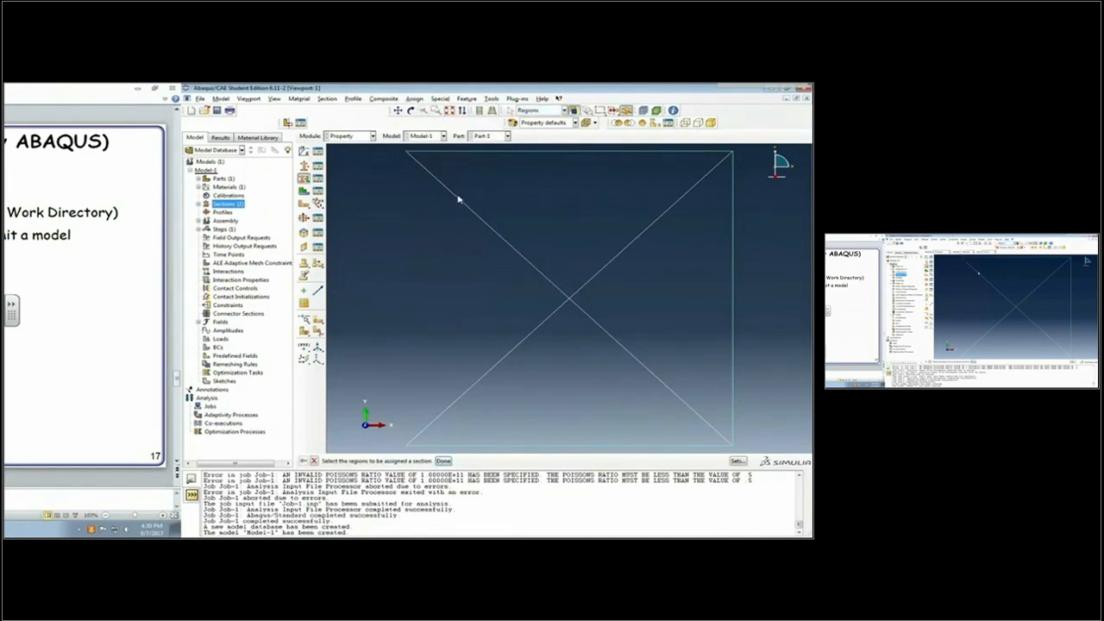
left_click(458, 200)
left_click(621, 350)
left_click(622, 347)
left_click(595, 323, "shift")
left_click(579, 293, "shift")
left_click(553, 314, "shift")
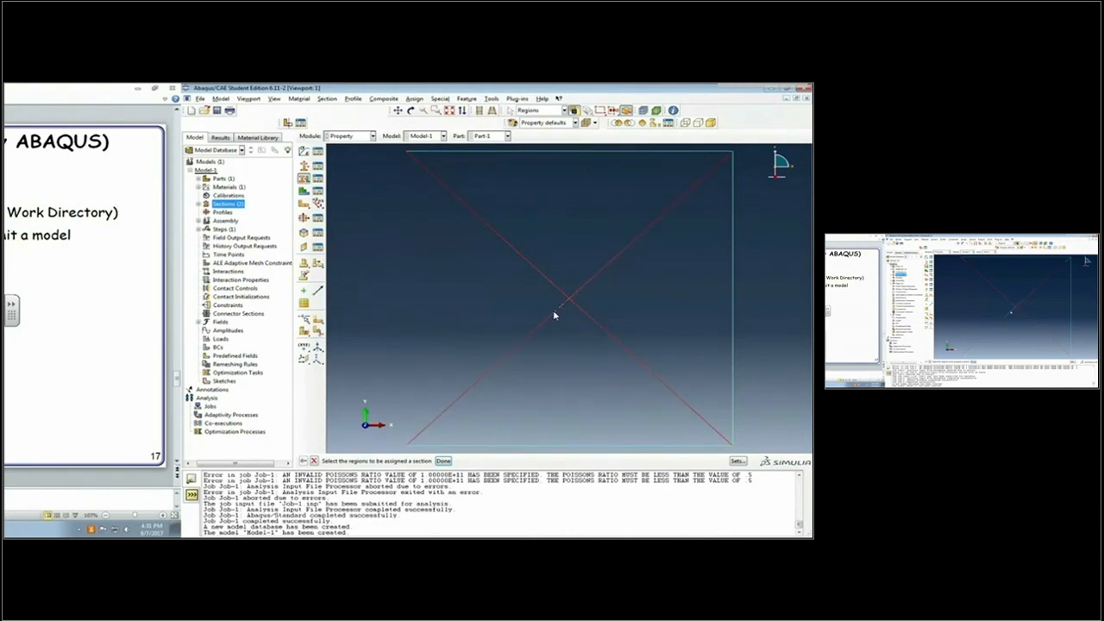
left_click(443, 461)
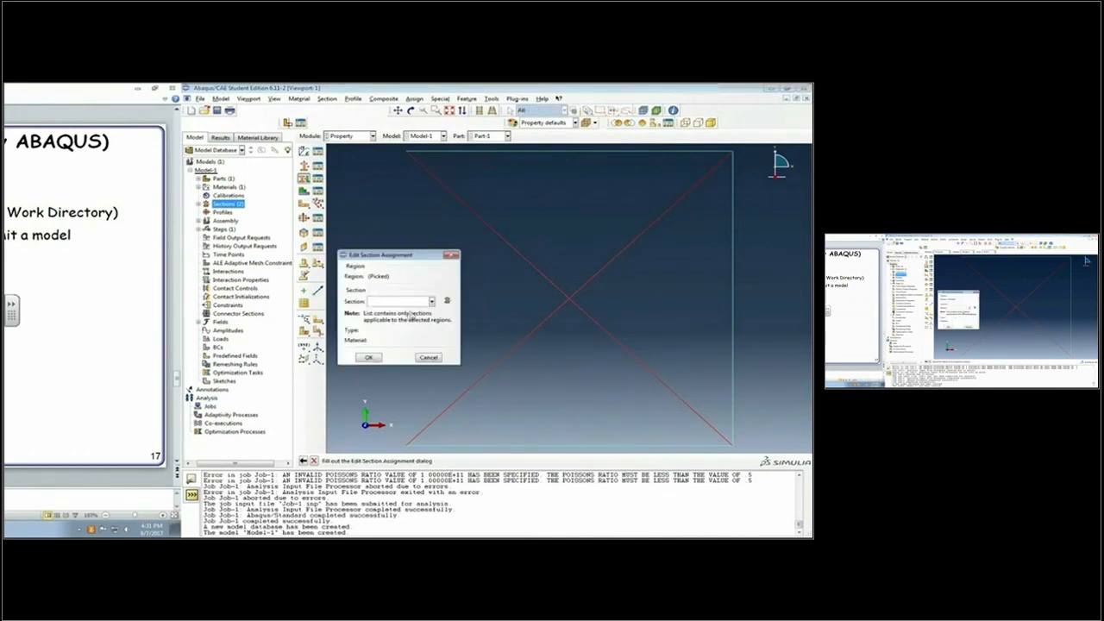
left_click(431, 302)
left_click(398, 318)
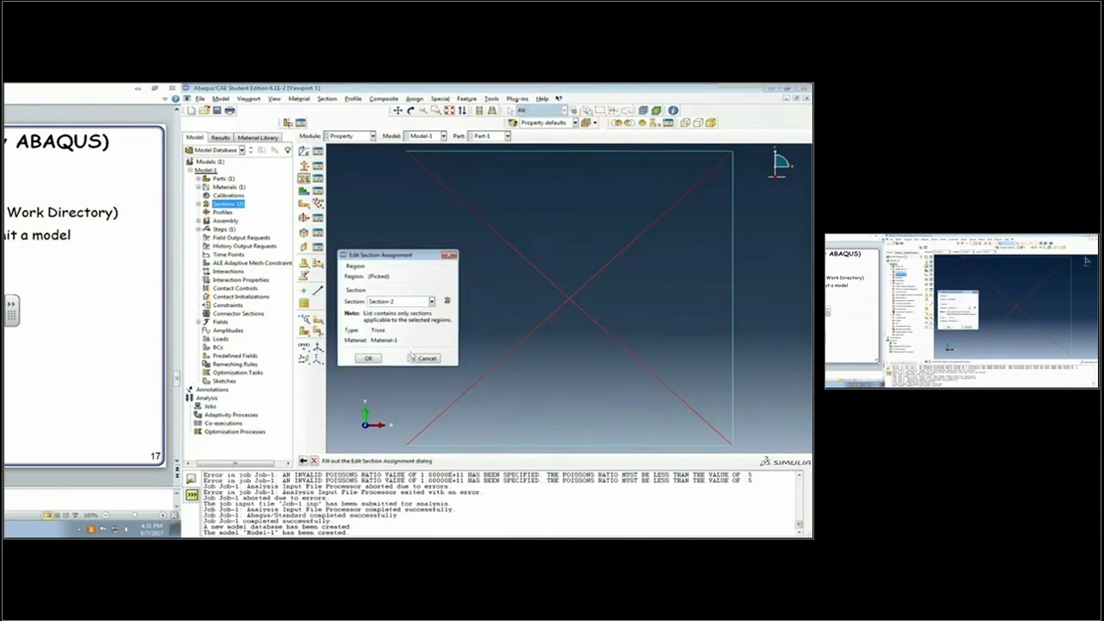
left_click(369, 359)
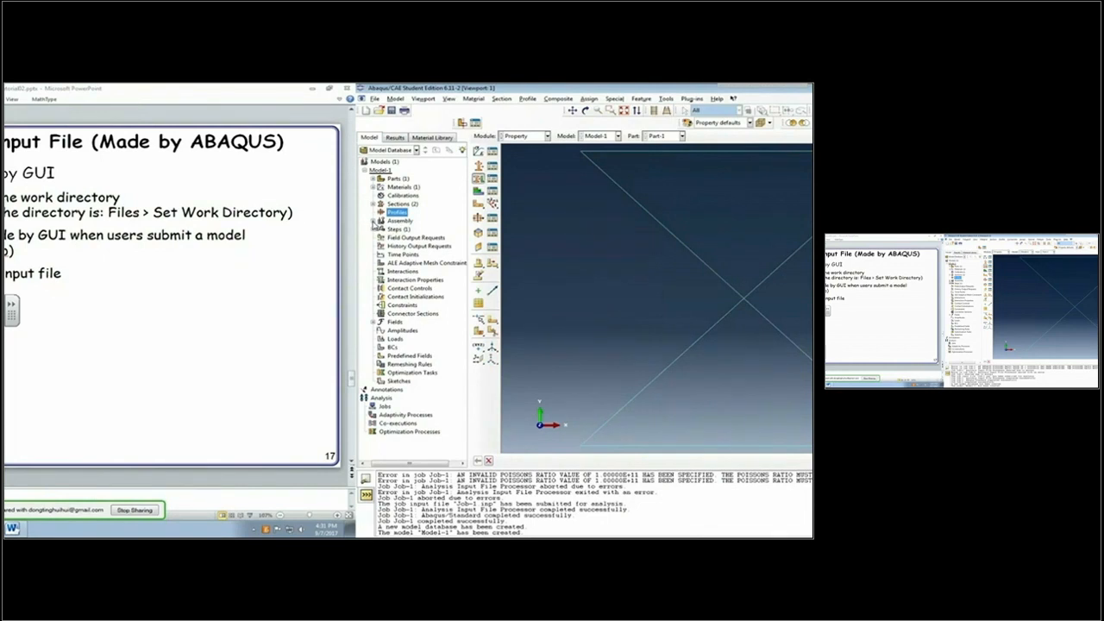
Step: Create an independent instance of Part-1 in the assembly
left_click(374, 222)
double_click(407, 230)
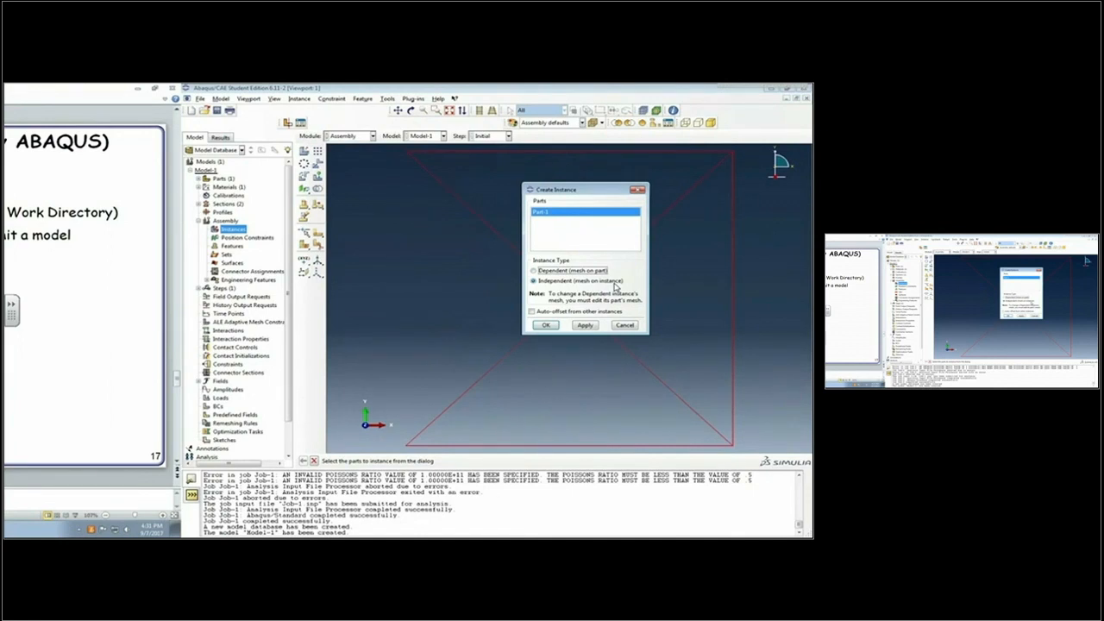
left_click(546, 326)
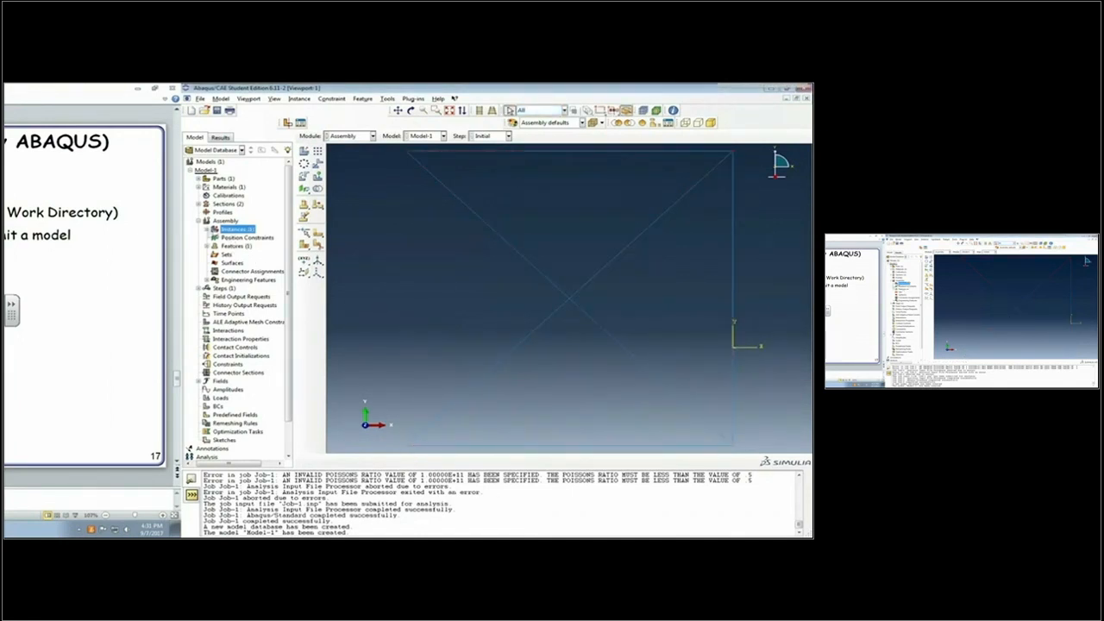
Step: Create analysis step Step-1 after Initial, using the Static, Linear perturbation procedure with default settings
double_click(222, 288)
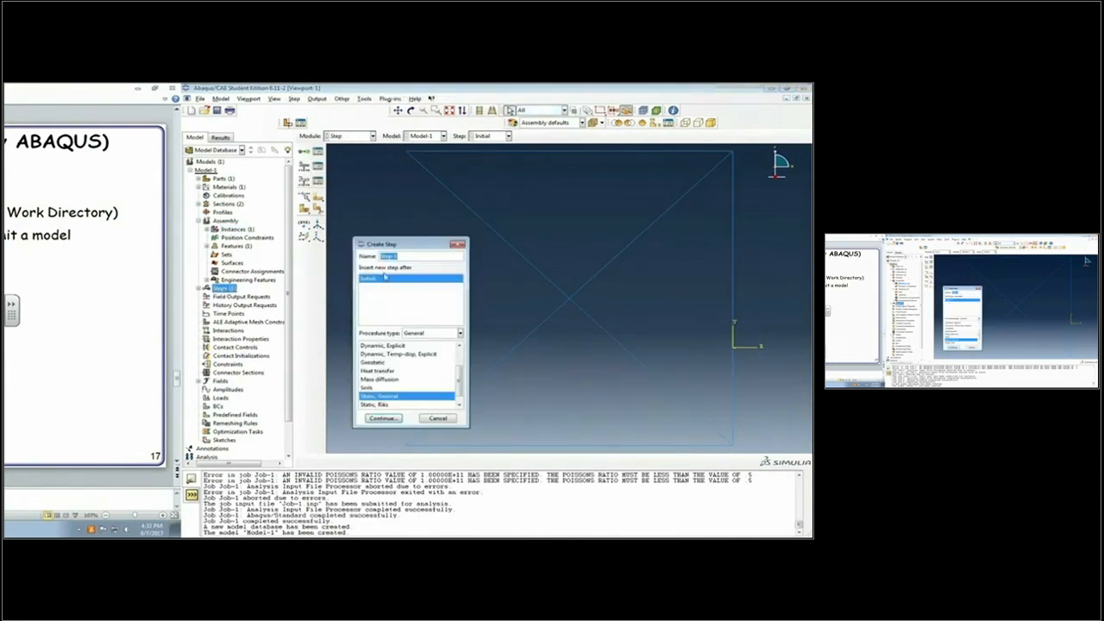
left_click(460, 335)
left_click(458, 352)
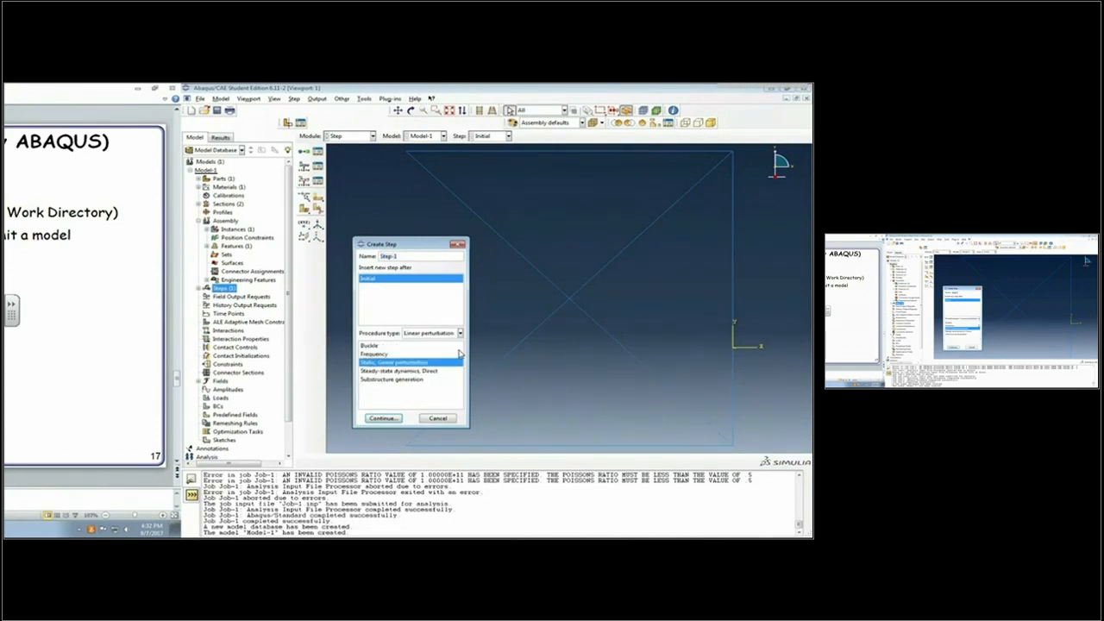
left_click(382, 418)
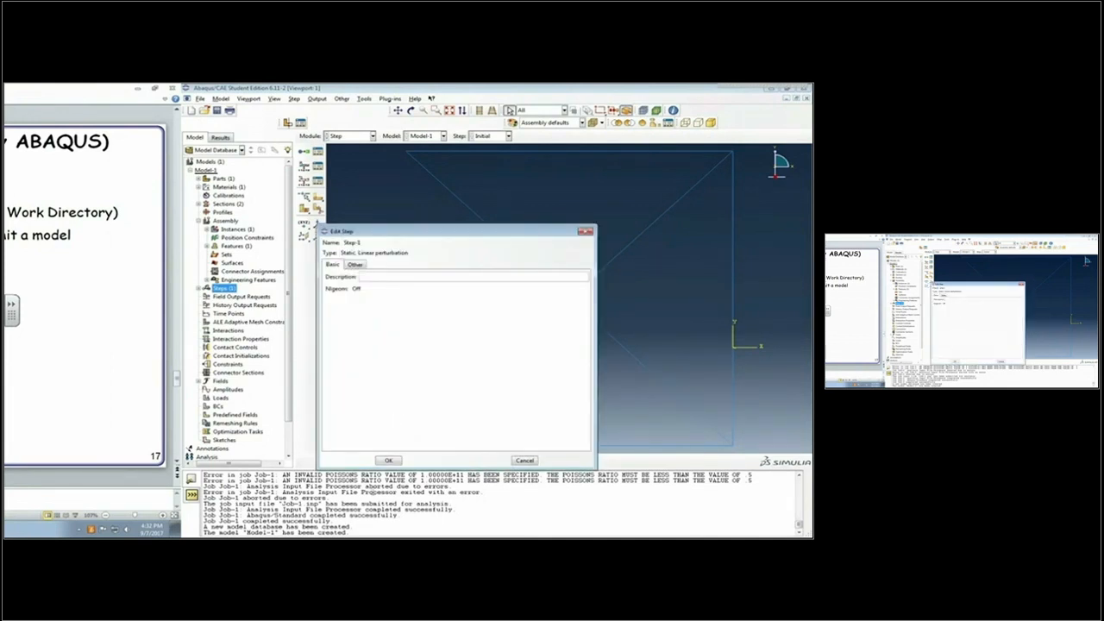
left_click(388, 461)
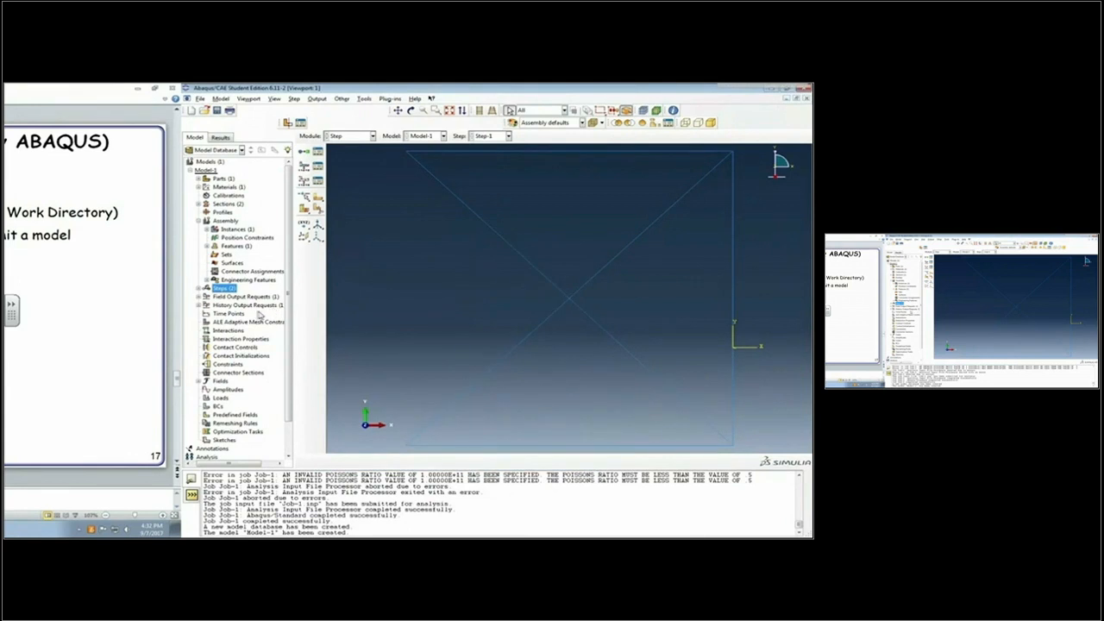
Step: Review the output variables in field output request F-Output-1 without changing them
left_click(199, 297)
double_click(224, 306)
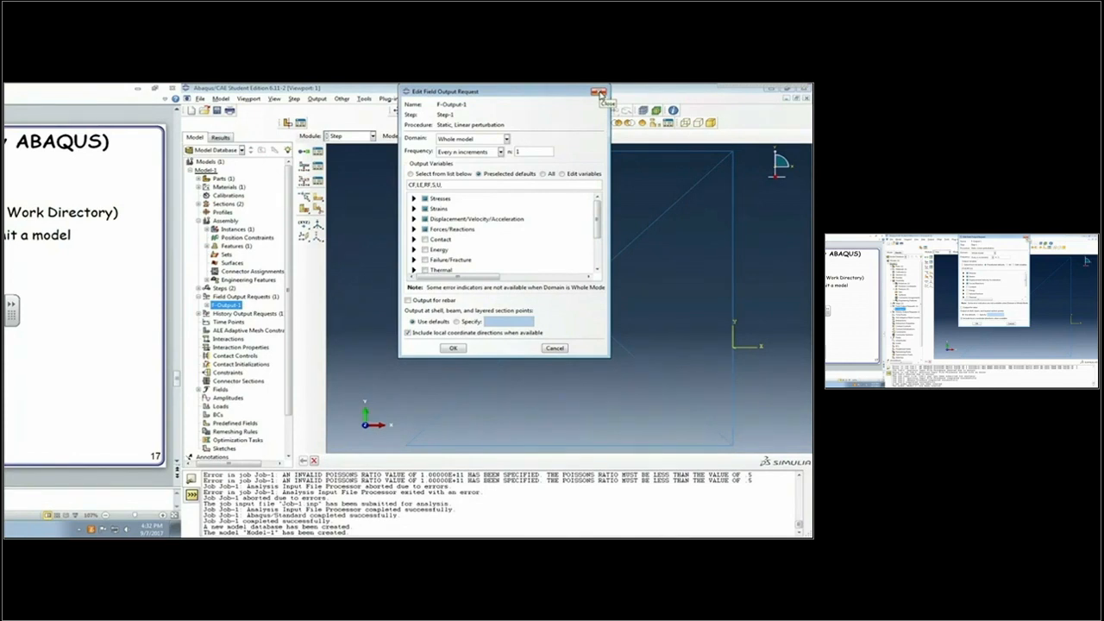
left_click(601, 94)
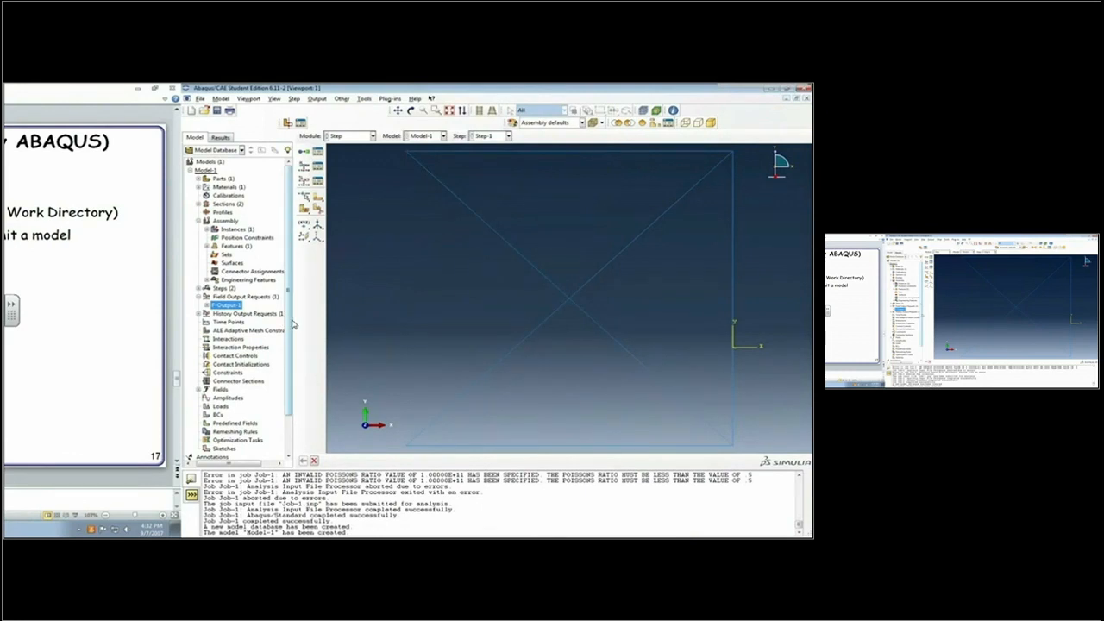
Step: Create a Displacement/Rotation boundary condition in the Initial step that fixes U1 and U2 at the truss's two left corner points
left_click_drag(289, 325, 292, 364)
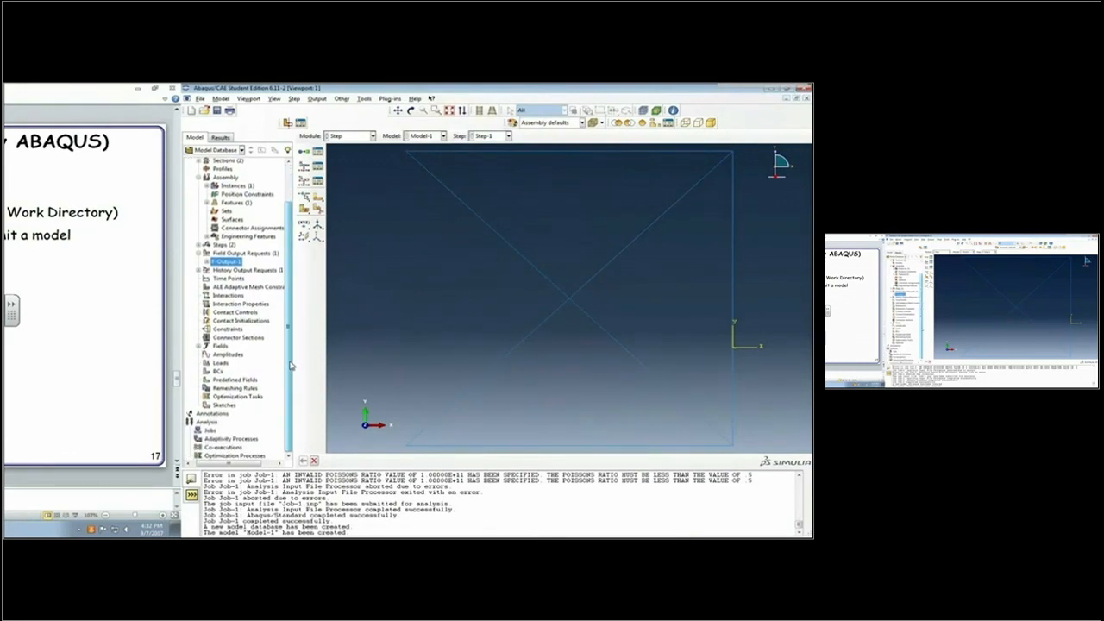
double_click(217, 371)
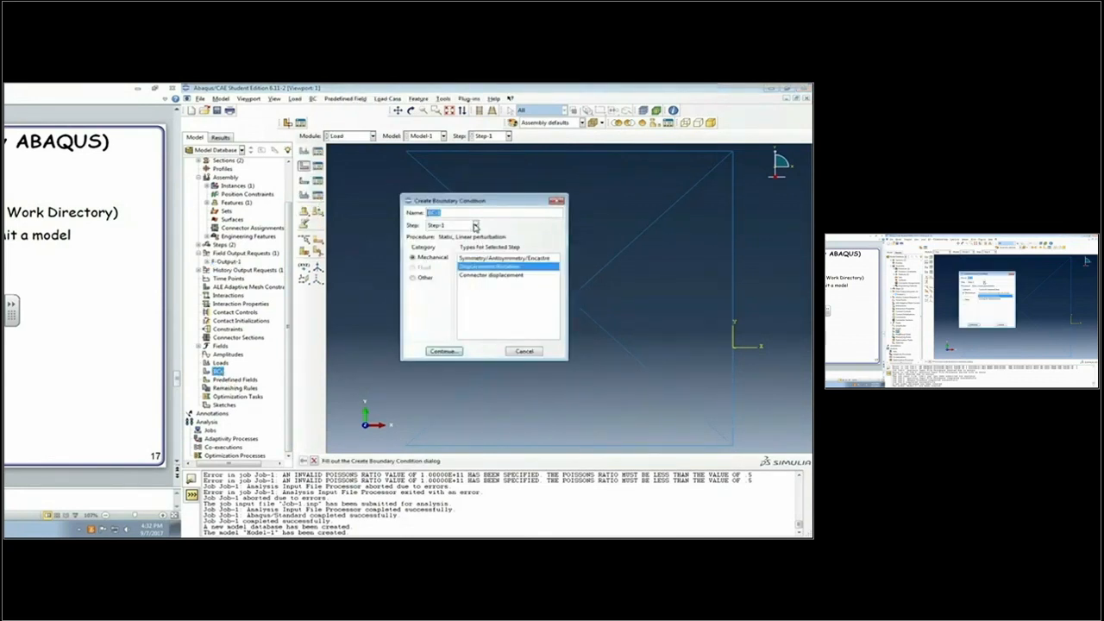
left_click(475, 226)
left_click(470, 234)
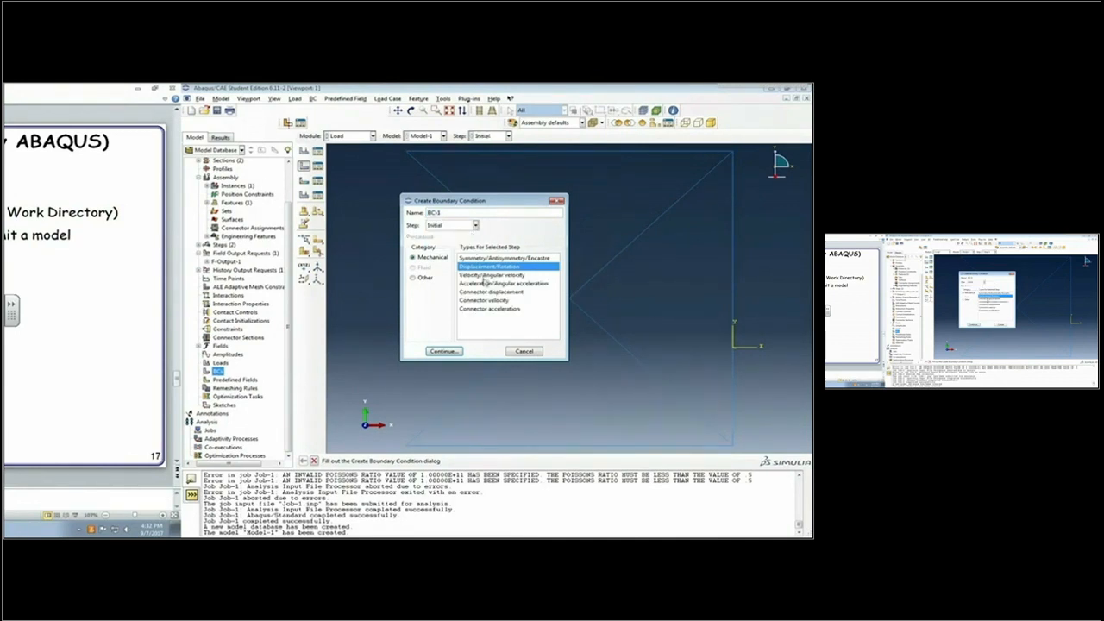
left_click(444, 351)
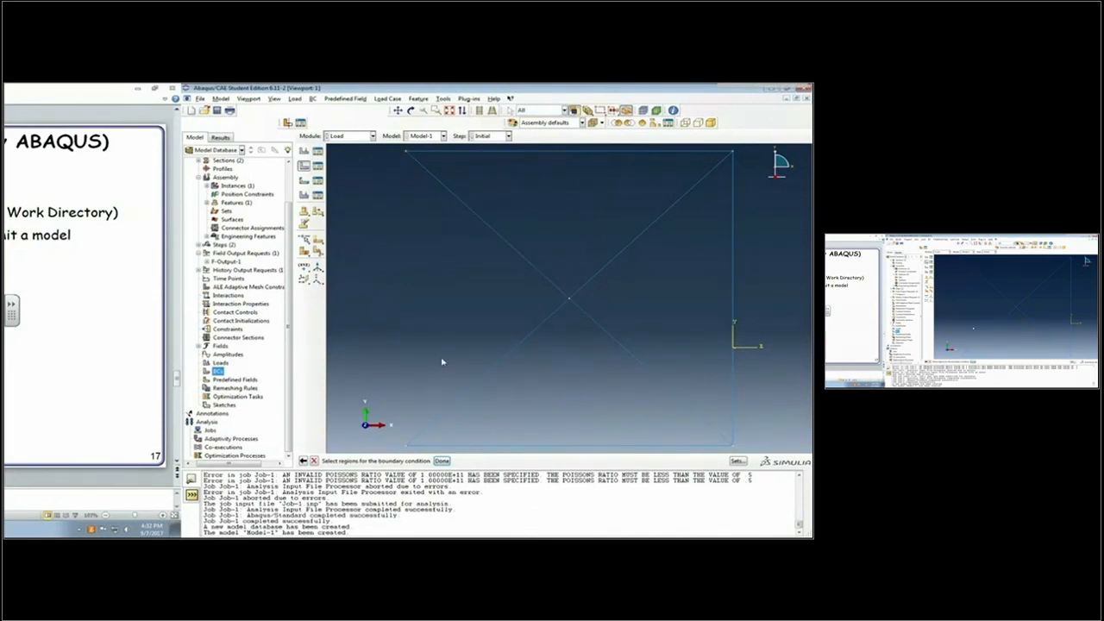
left_click(409, 448)
left_click(443, 461)
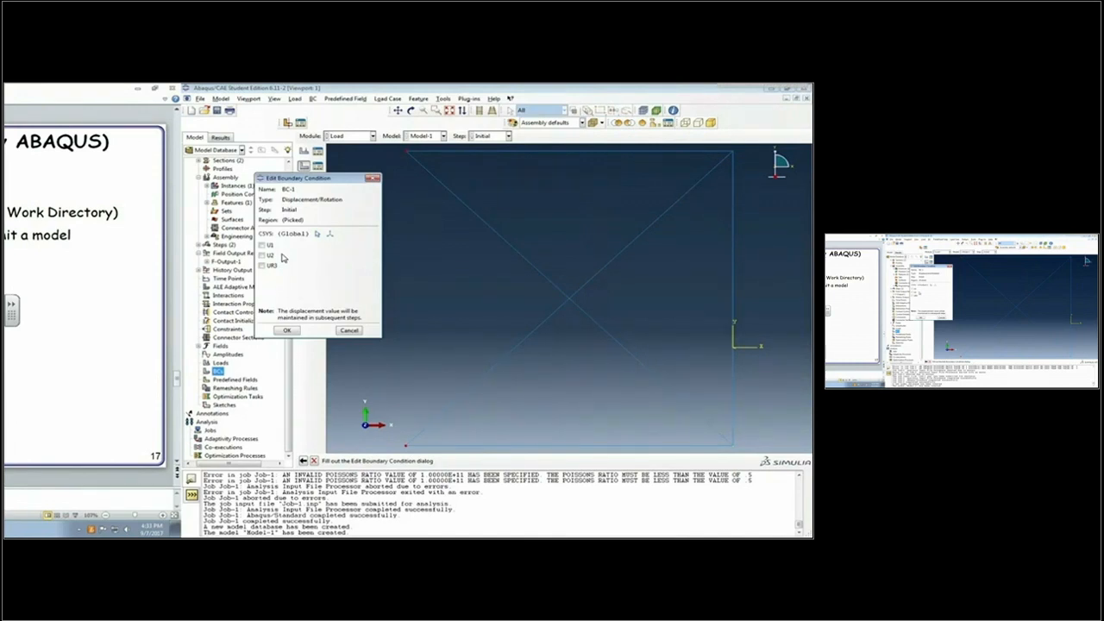
left_click(262, 245)
left_click(263, 255)
left_click(287, 330)
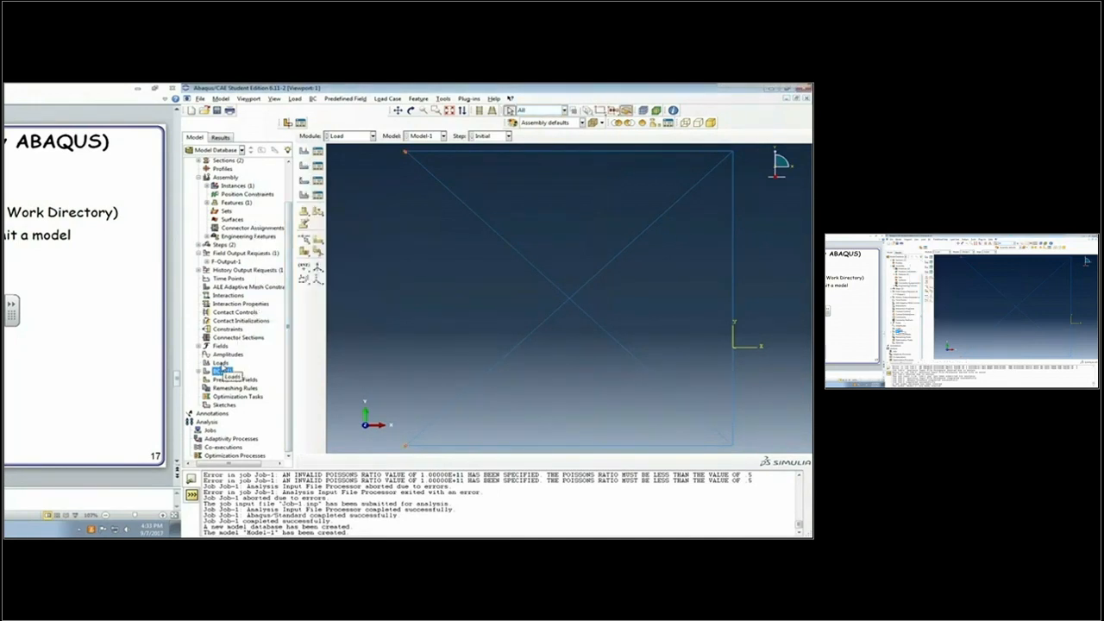
Step: Create a concentrated force load in Step-1 with CF1 of 10000 at the truss's two right corner points
double_click(219, 366)
left_click(466, 231)
left_click(458, 250)
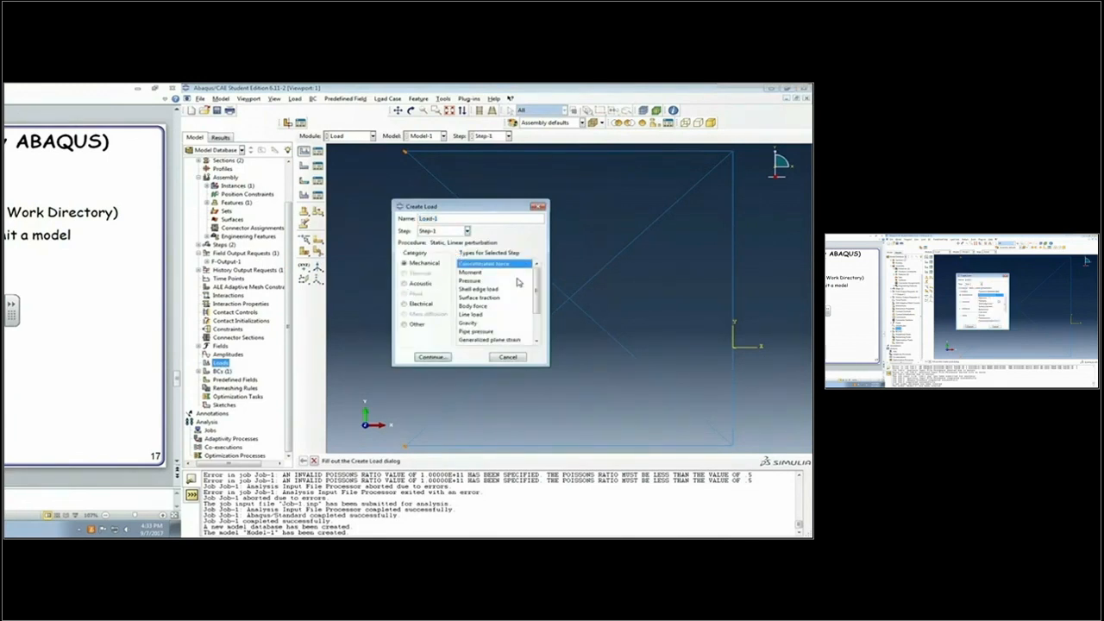
left_click(440, 360)
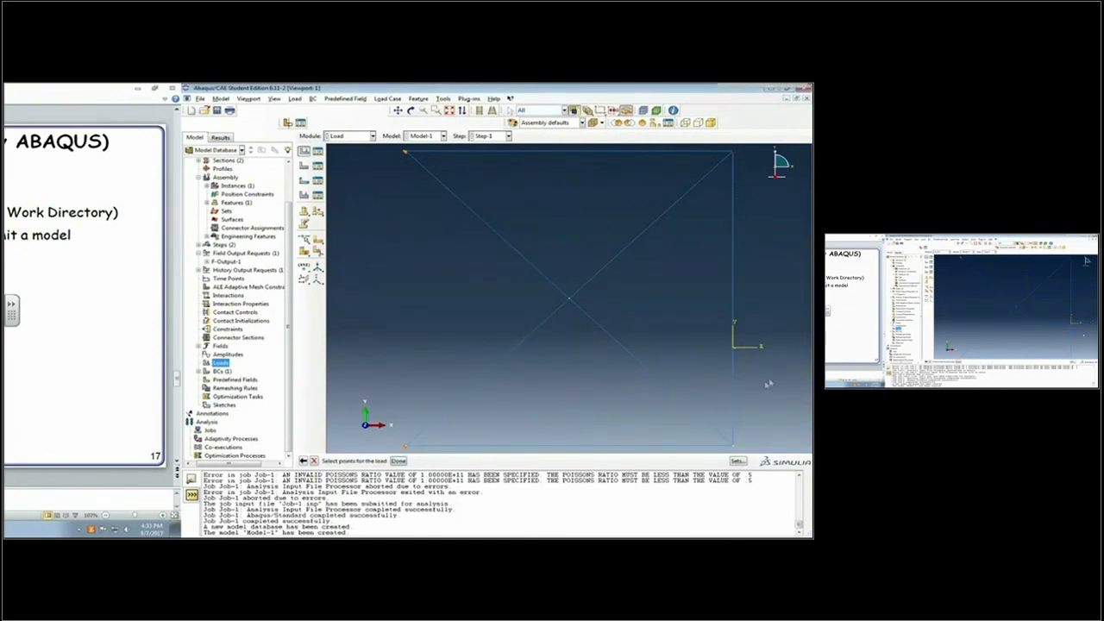
left_click(733, 447, "shift")
left_click(399, 460)
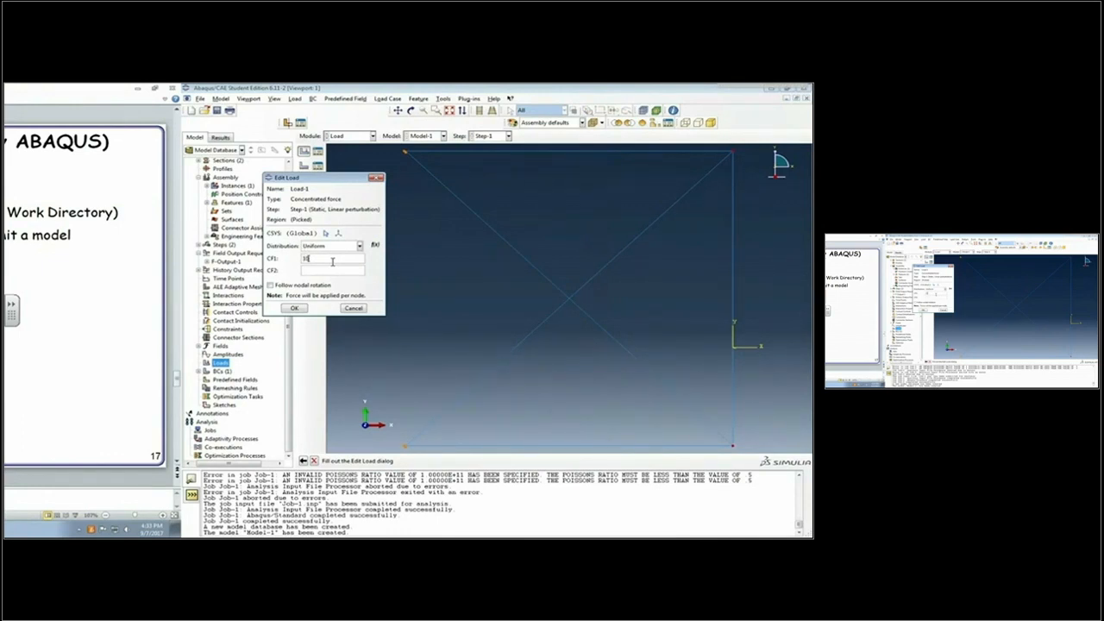
type("10000")
left_click(298, 309)
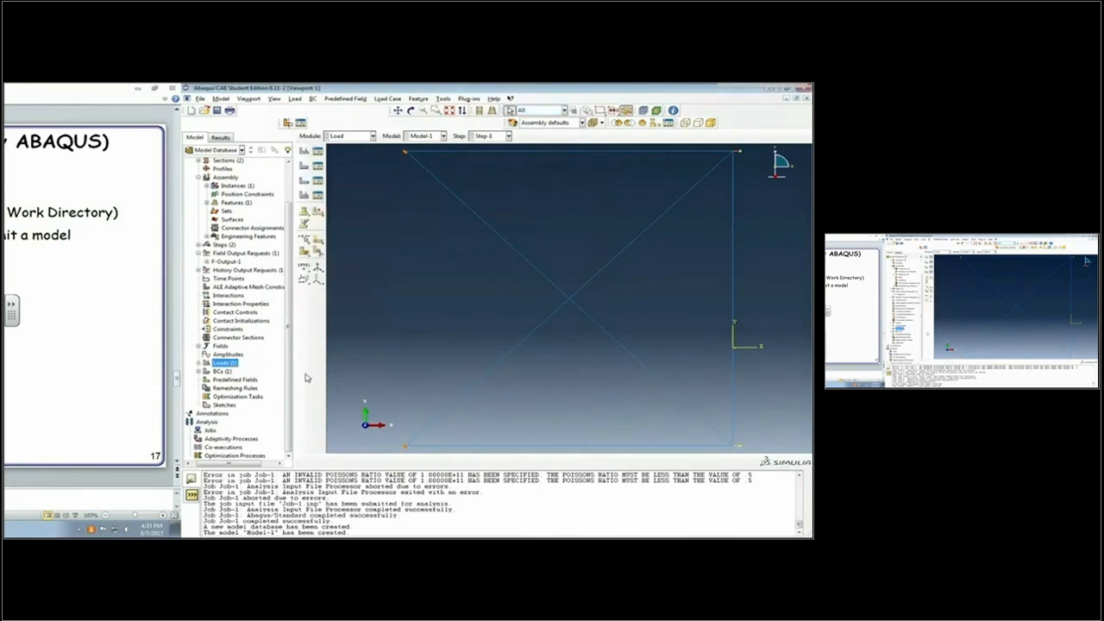
Step: Assign the linear Standard element type of the Truss family to all members of the part instance
left_click_drag(291, 352, 294, 312)
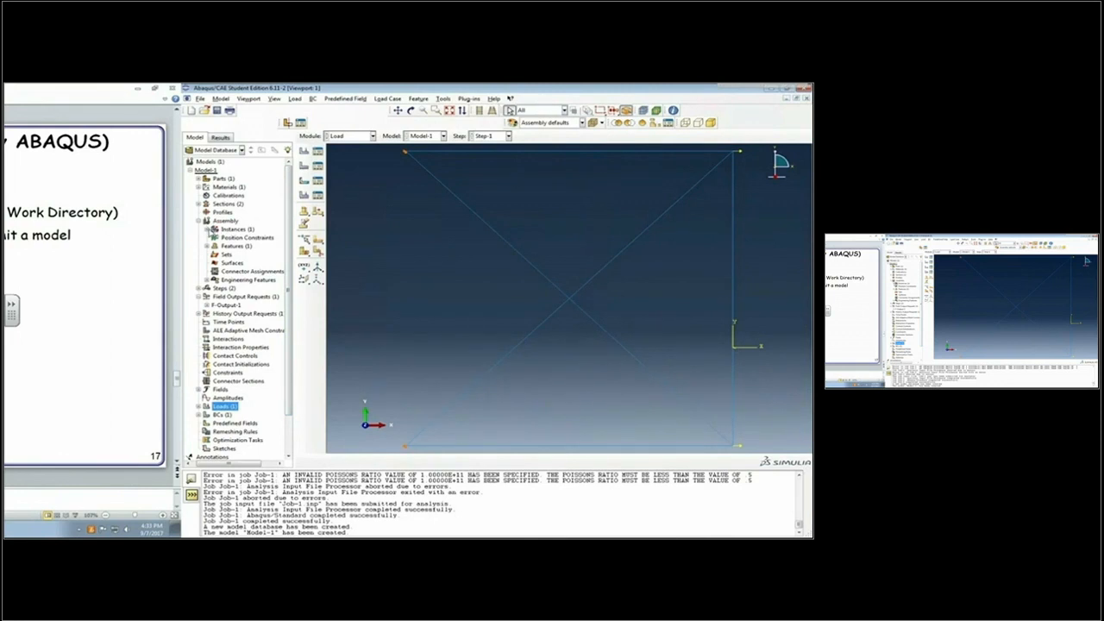
left_click(208, 229)
left_click(216, 237)
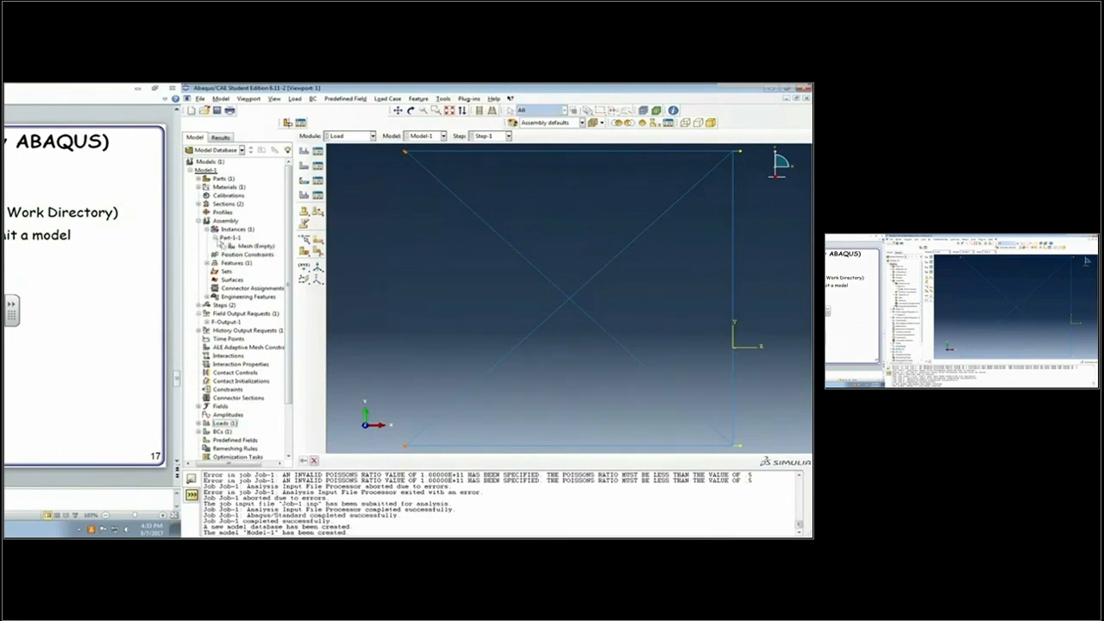
double_click(255, 245)
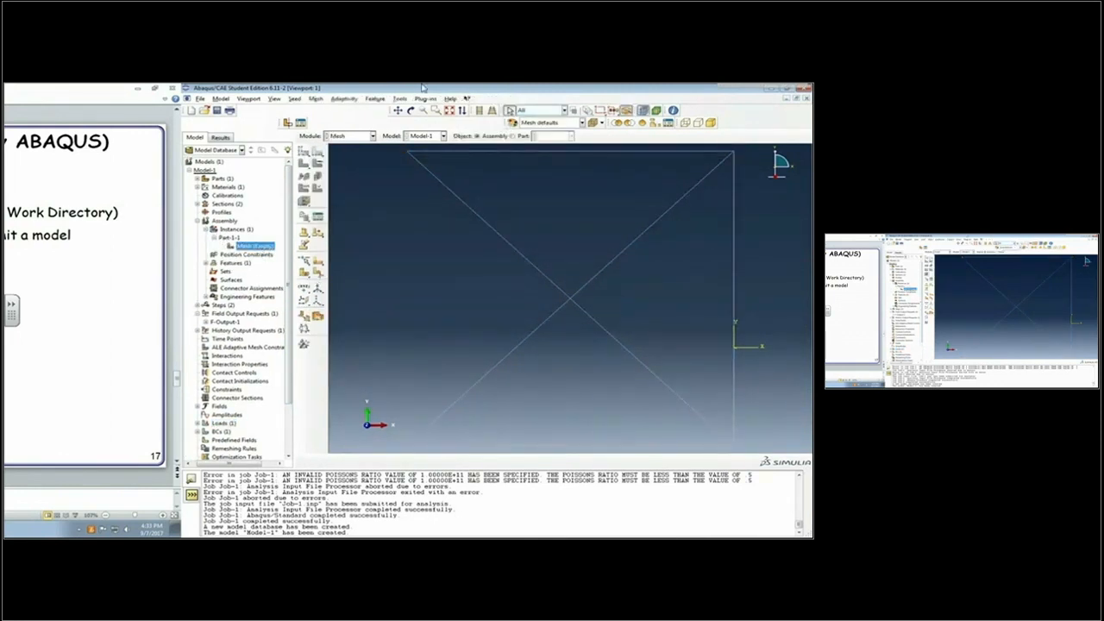
left_click(316, 99)
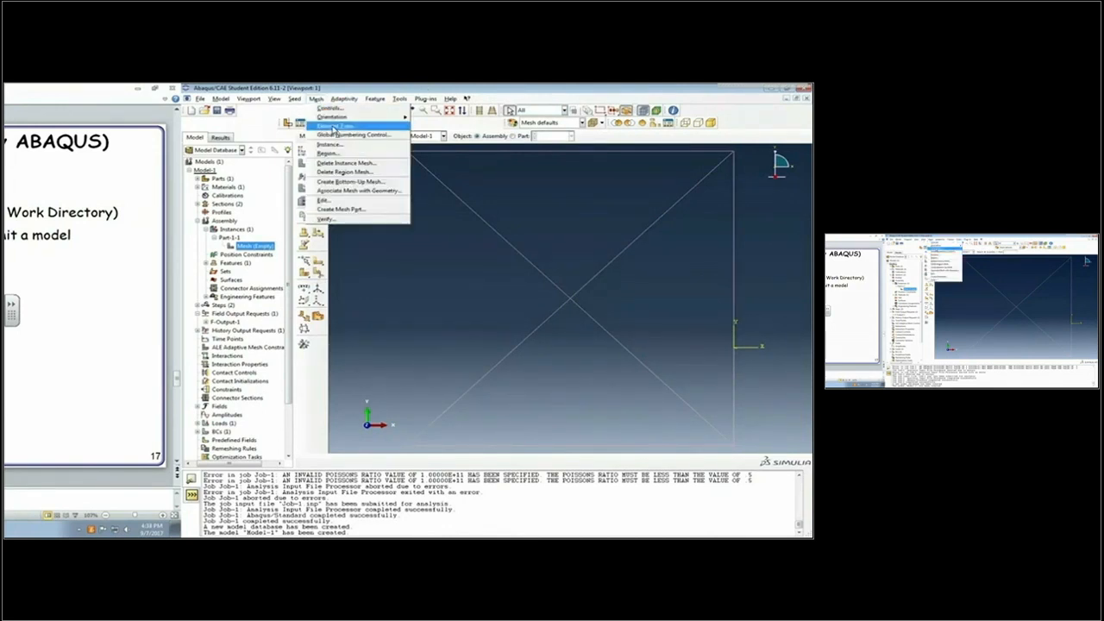
left_click(335, 128)
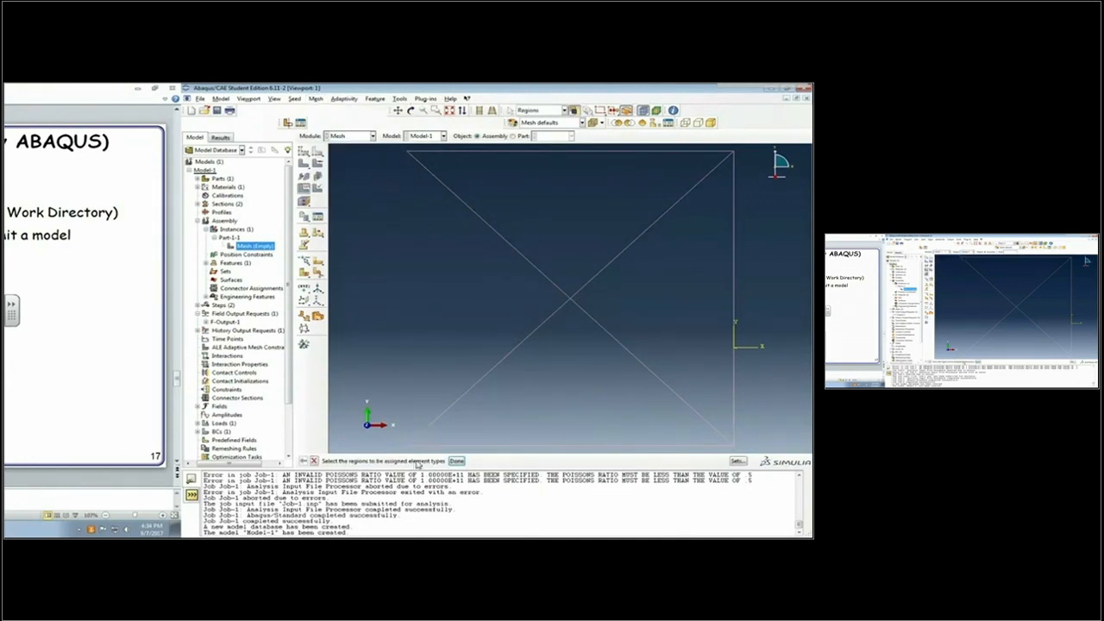
left_click_drag(403, 148, 778, 464)
left_click(457, 461)
scroll(381, 183, "up", 3)
scroll(362, 190, "down", 3)
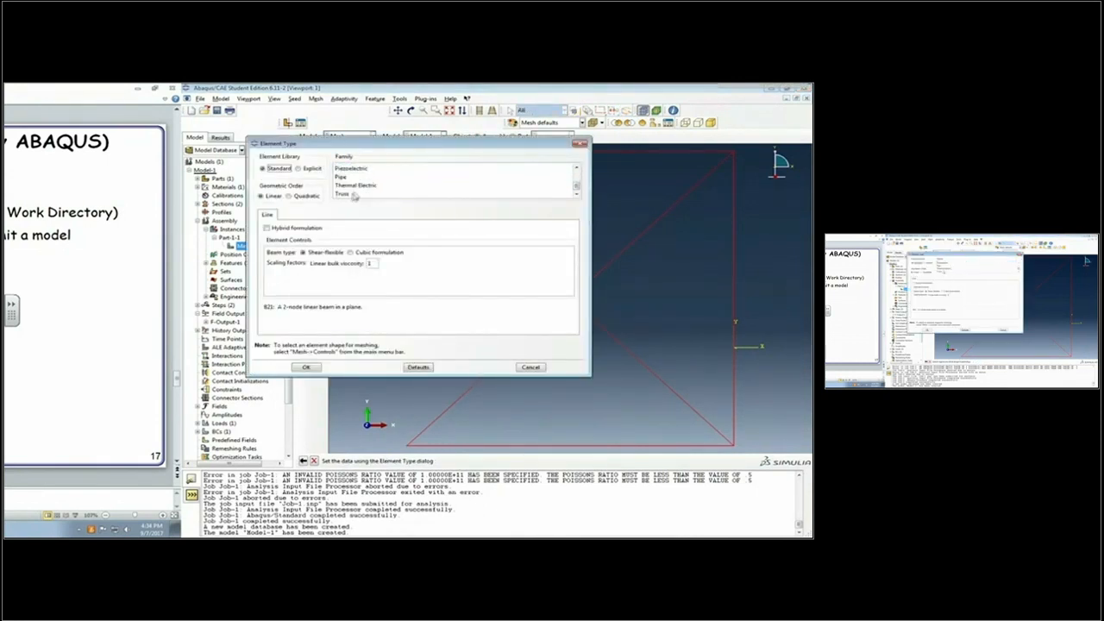
left_click(345, 197)
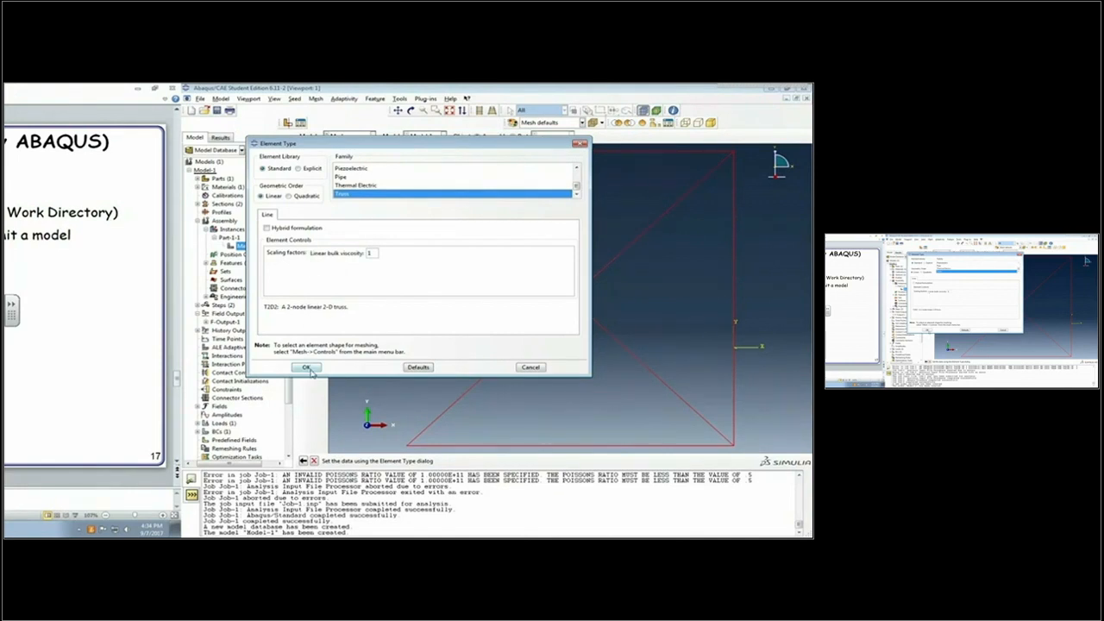
left_click(308, 368)
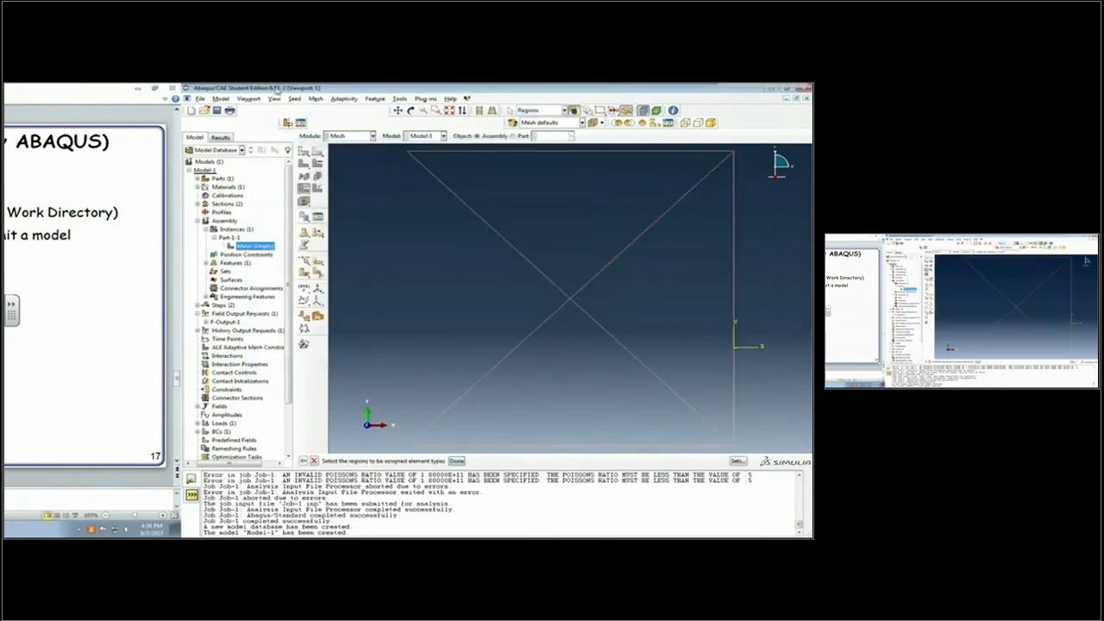
left_click(295, 99)
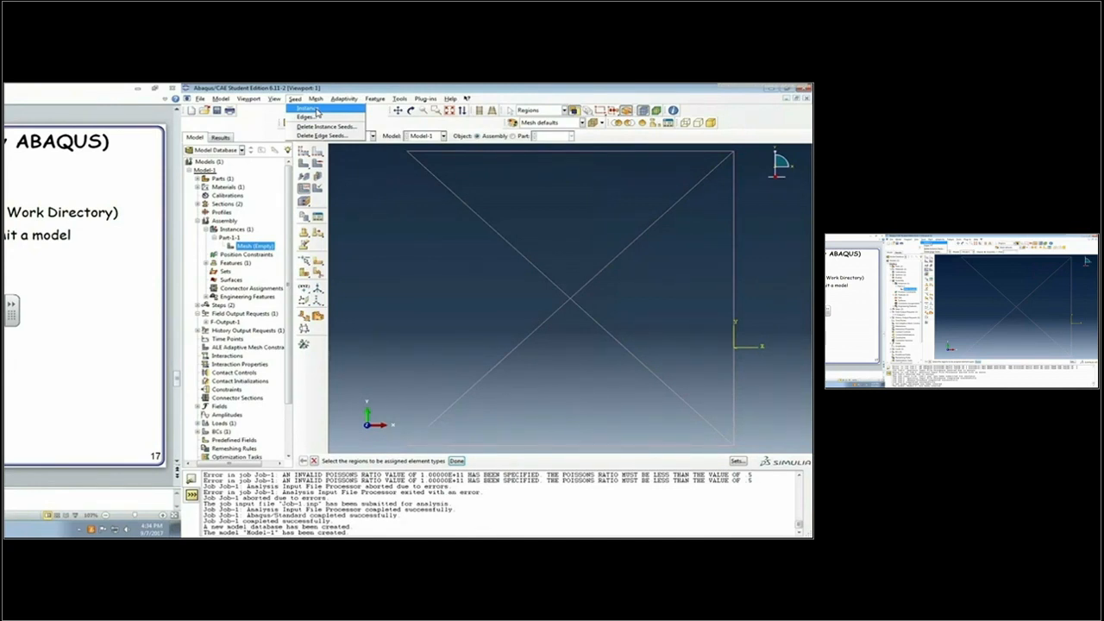
left_click(310, 108)
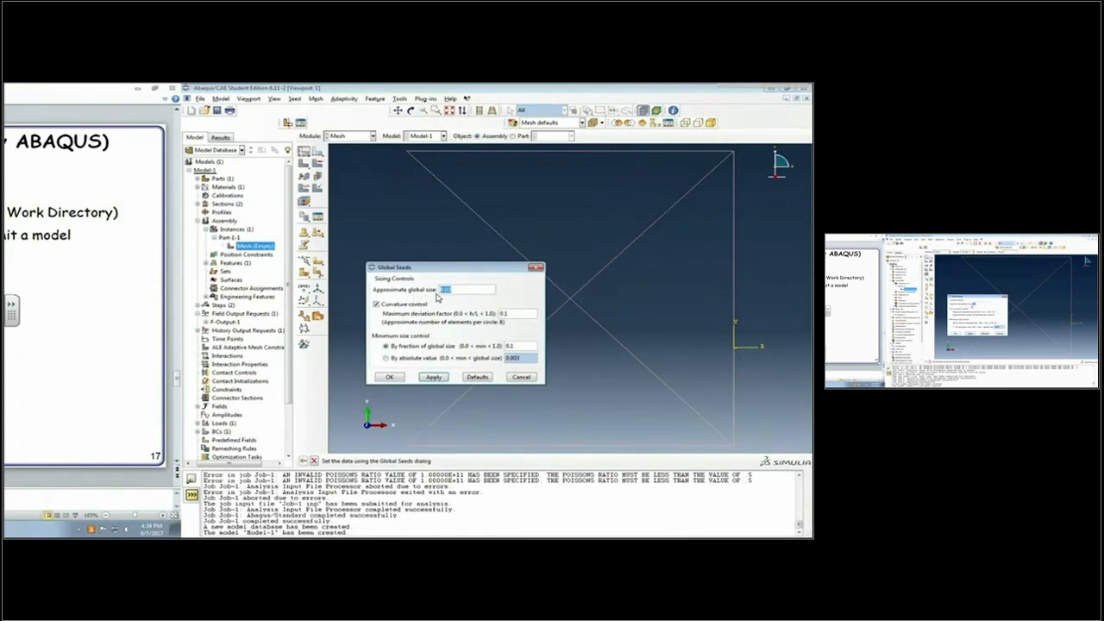
left_click(536, 267)
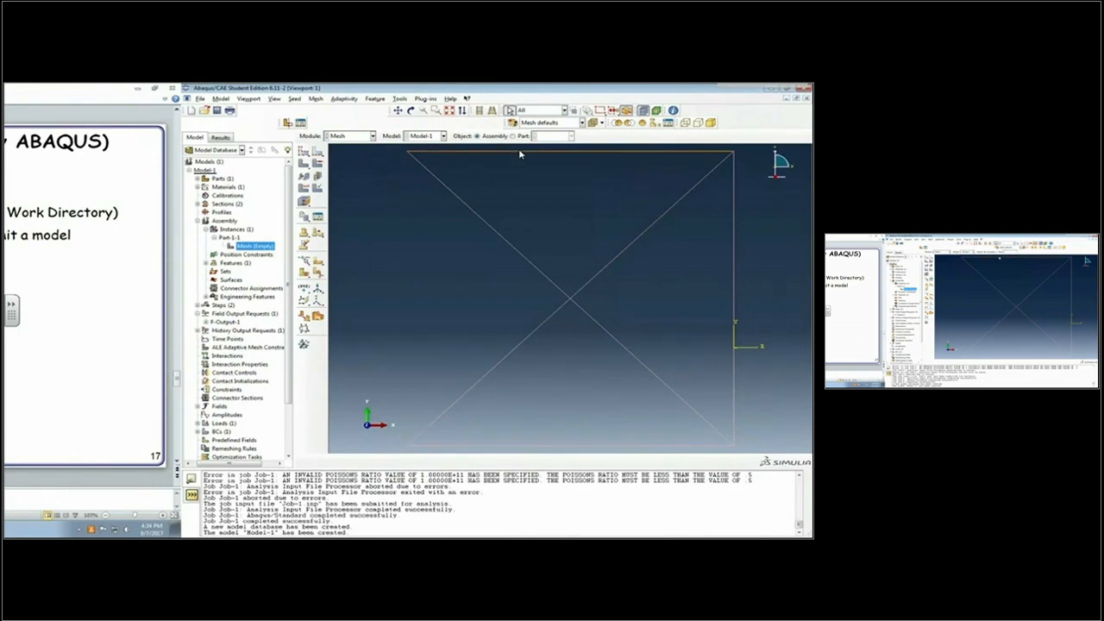
Step: Seed all truss edges by number with 1 element per edge
left_click(294, 98)
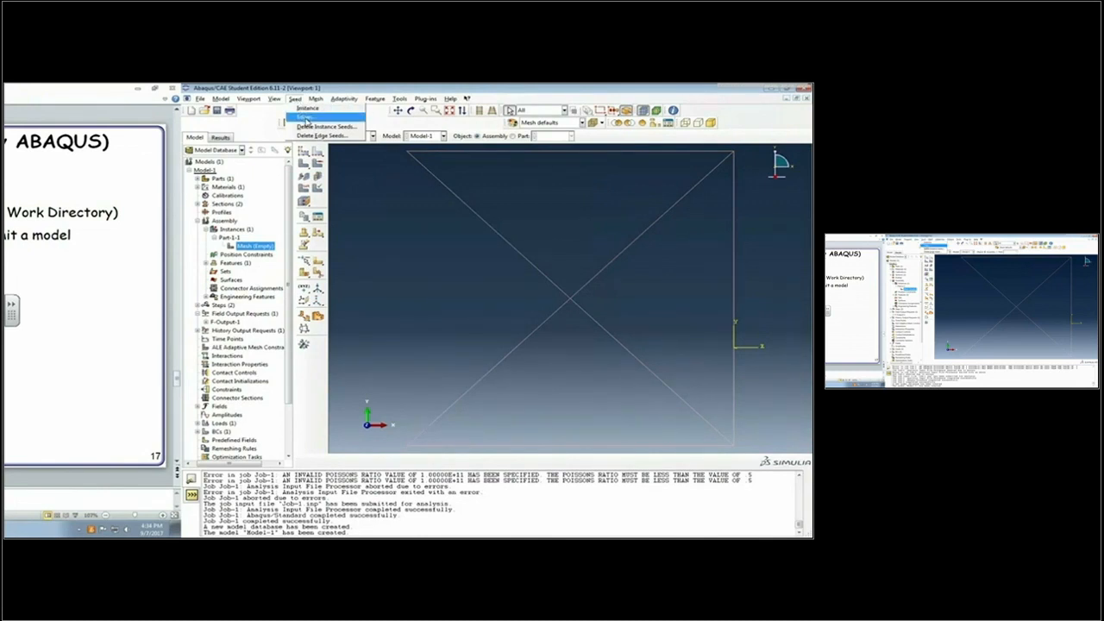
left_click(307, 117)
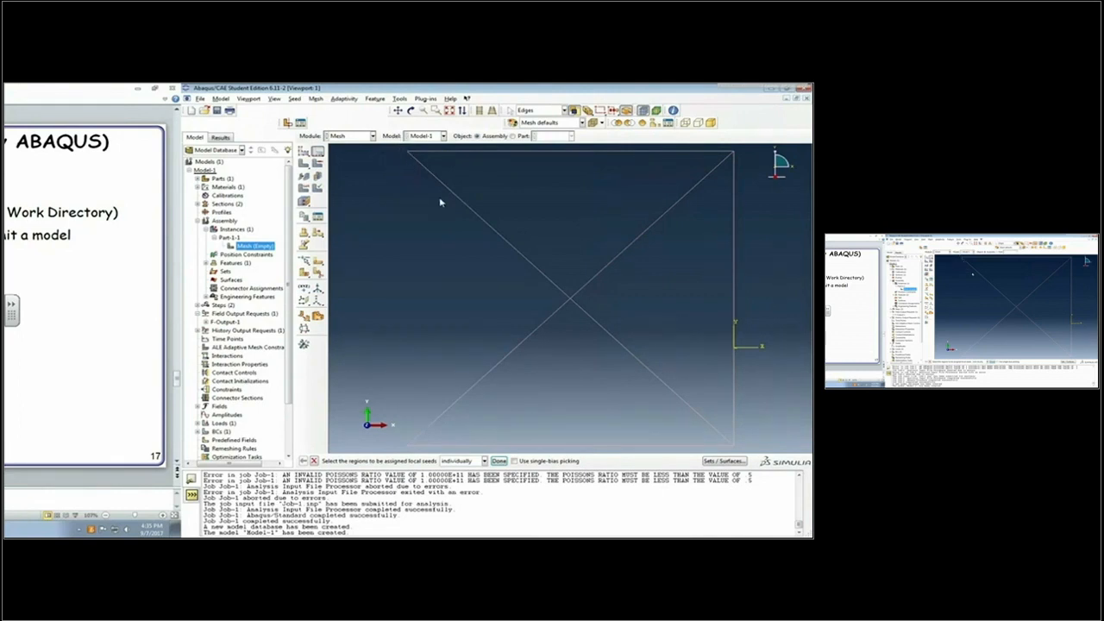
left_click_drag(401, 149, 752, 470)
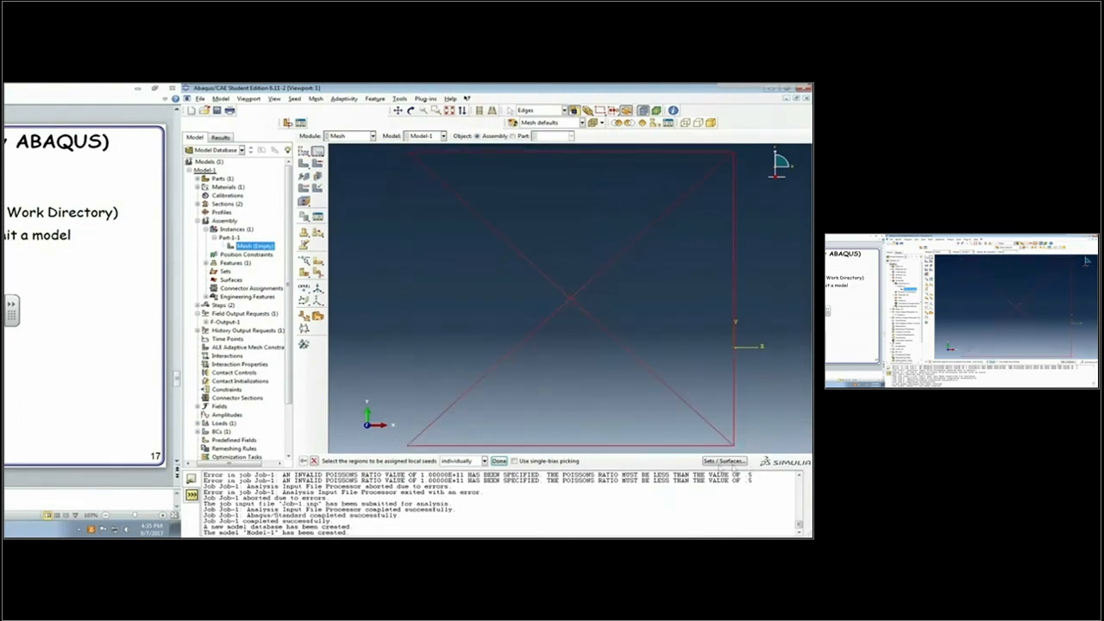
left_click(498, 461)
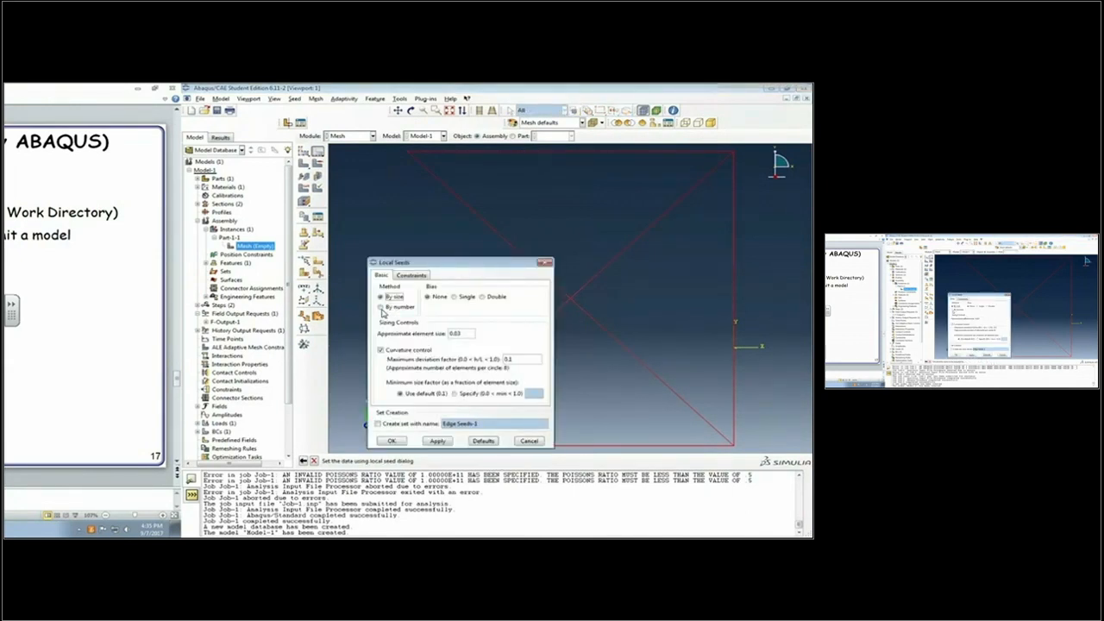
left_click(381, 308)
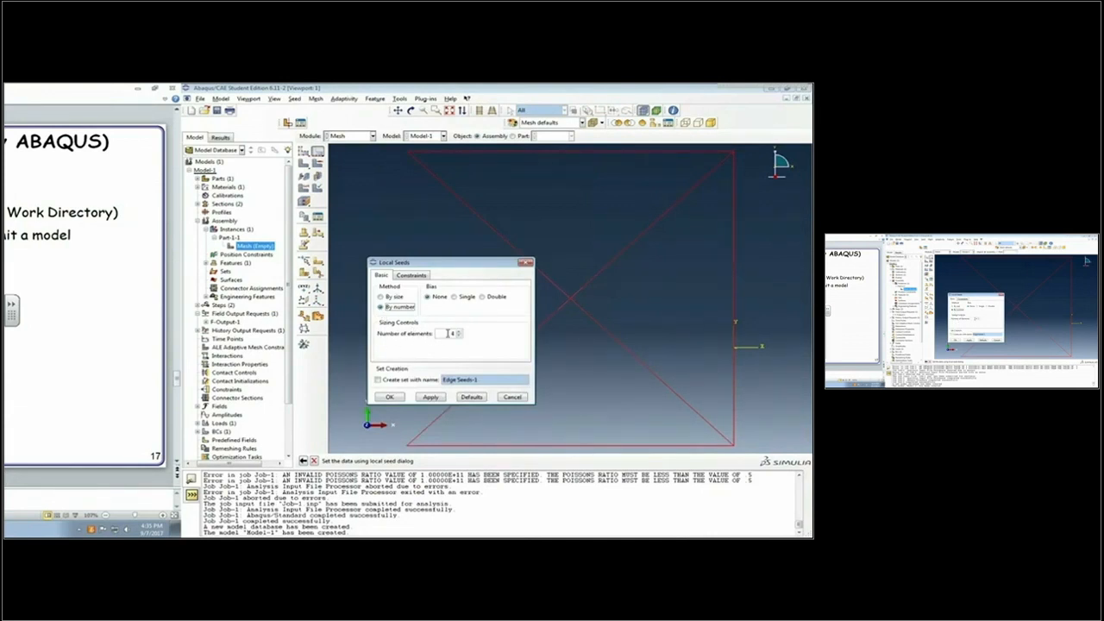
double_click(446, 333)
type("1")
left_click(390, 397)
Step: Generate the mesh on the truss part instance
left_click(318, 100)
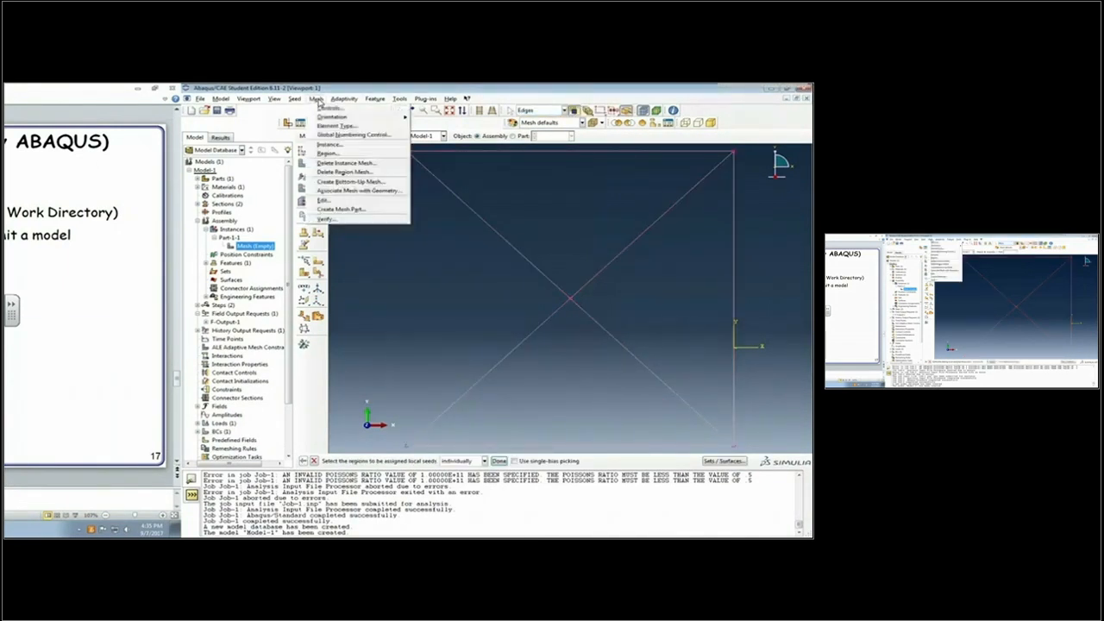
left_click(334, 148)
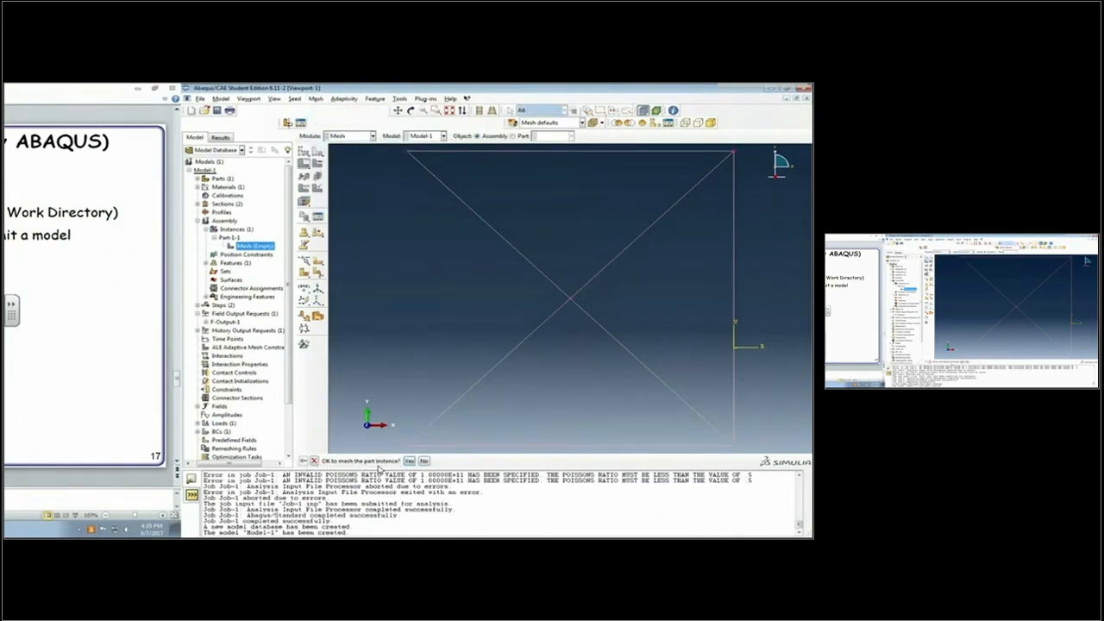
left_click(410, 461)
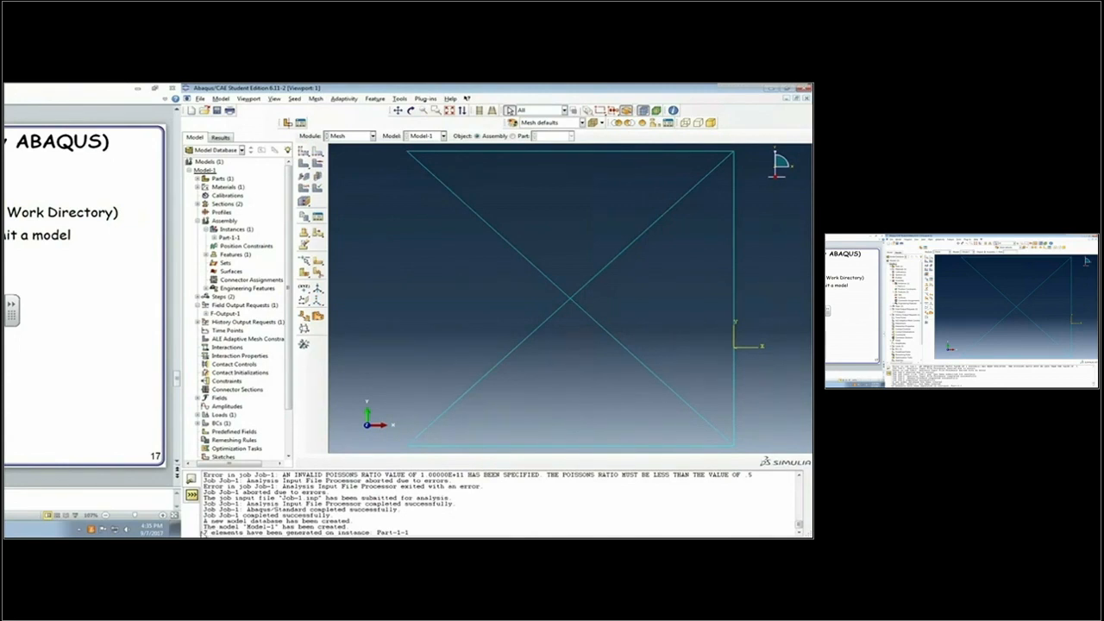
left_click_drag(205, 531, 358, 535)
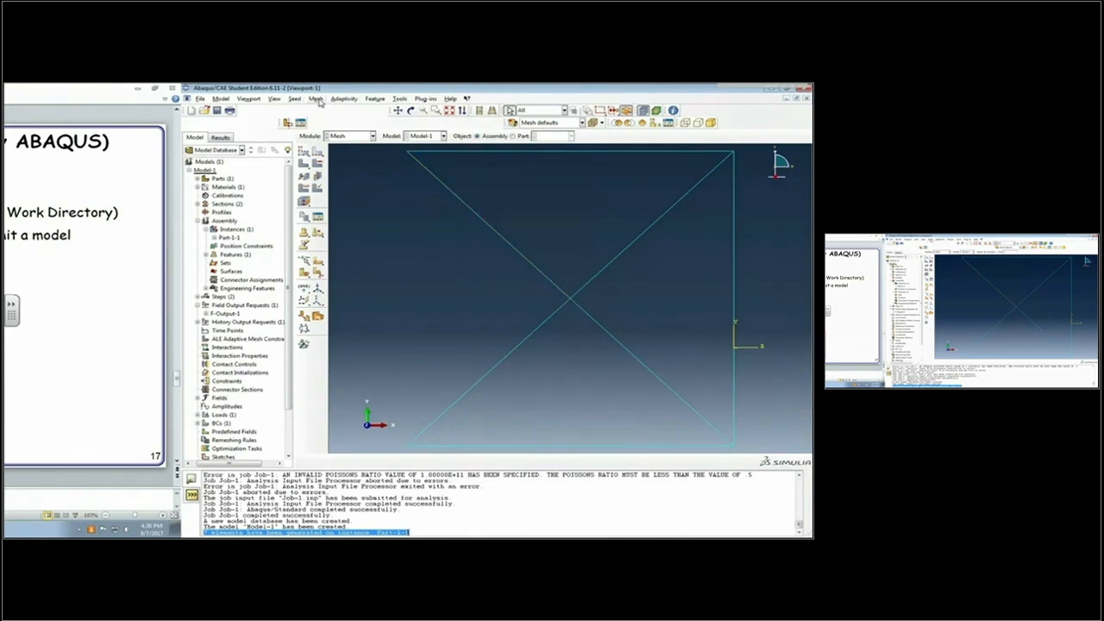
Step: Turn on node labels and element labels for the mesh in the Assembly Display Options
left_click(274, 98)
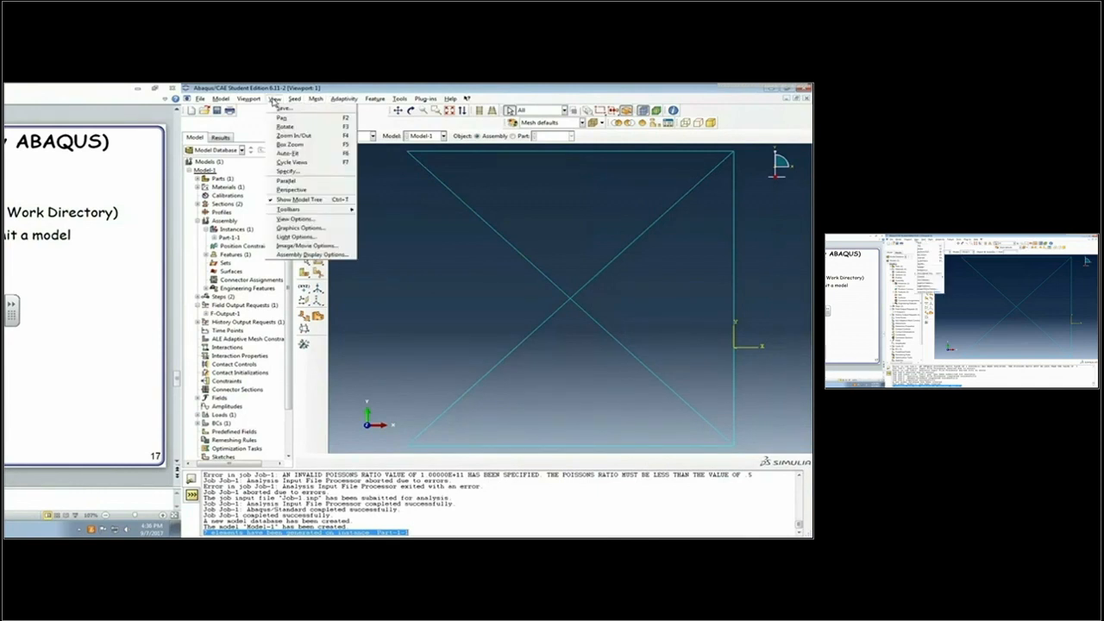
left_click(315, 256)
left_click(302, 189)
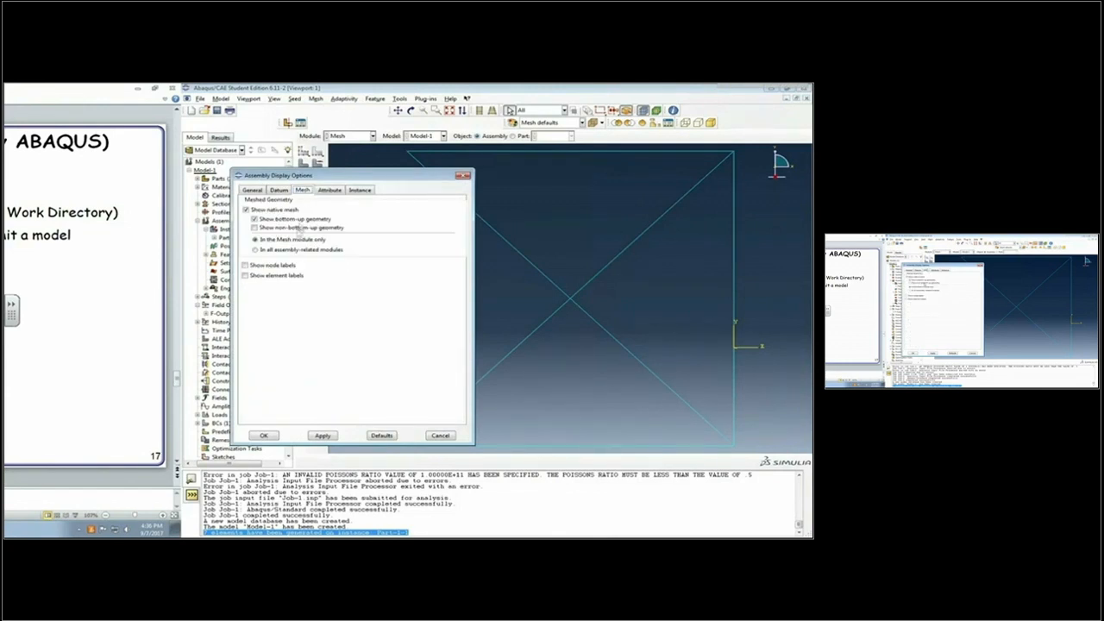
left_click(245, 264)
left_click(246, 276)
left_click(323, 436)
left_click_drag(389, 178, 228, 201)
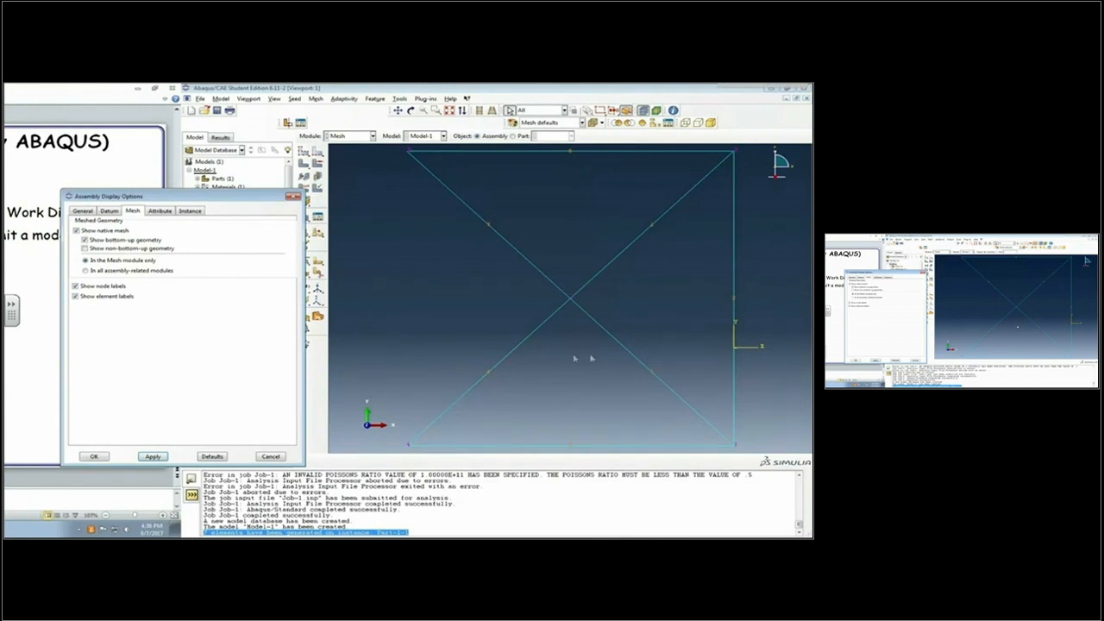
left_click(293, 198)
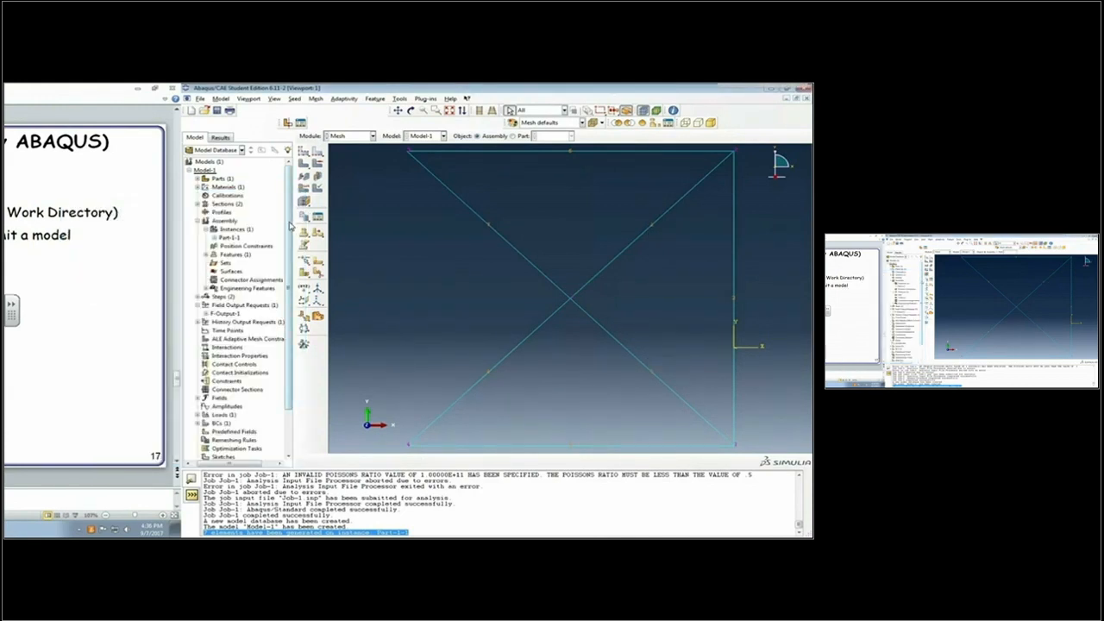
Step: Create an analysis job from Model-1 with the default name and settings
scroll(255, 332, "down", 2)
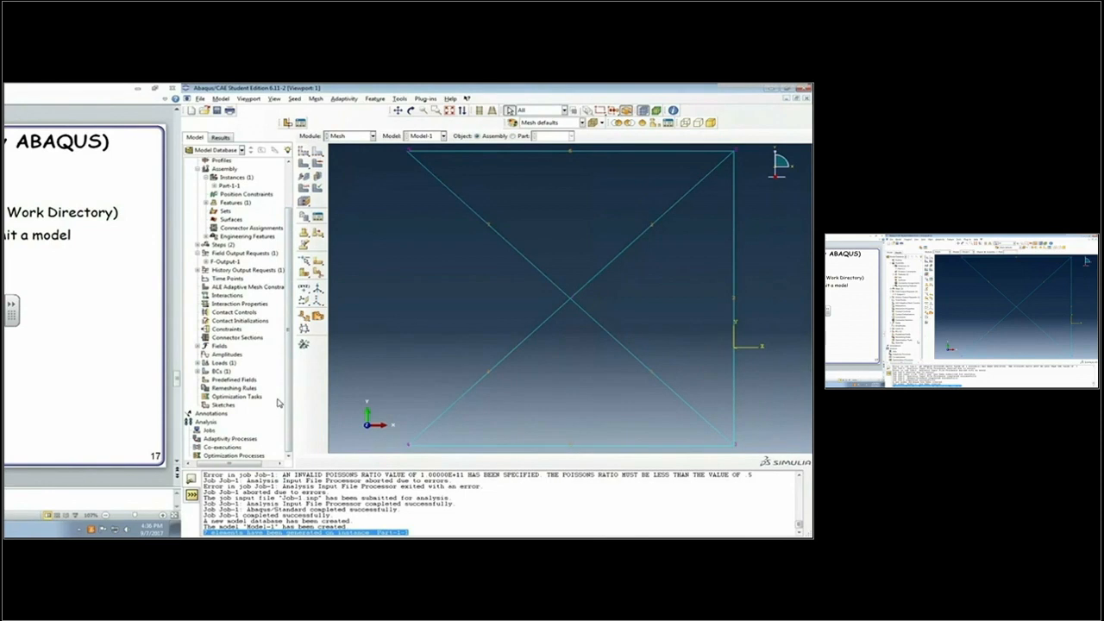
double_click(209, 430)
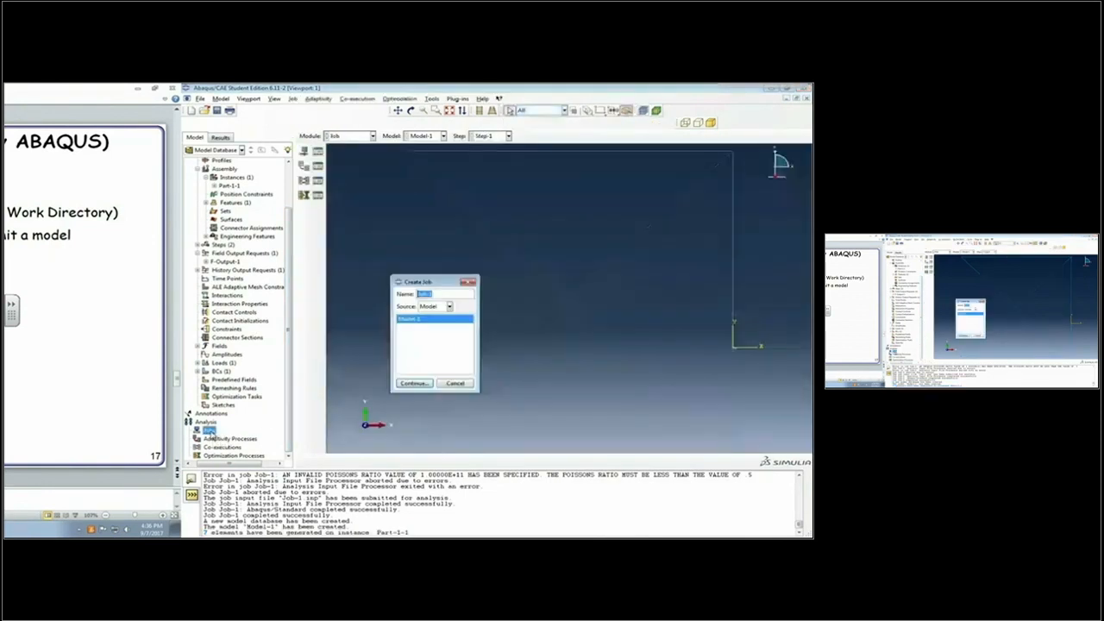
left_click(414, 384)
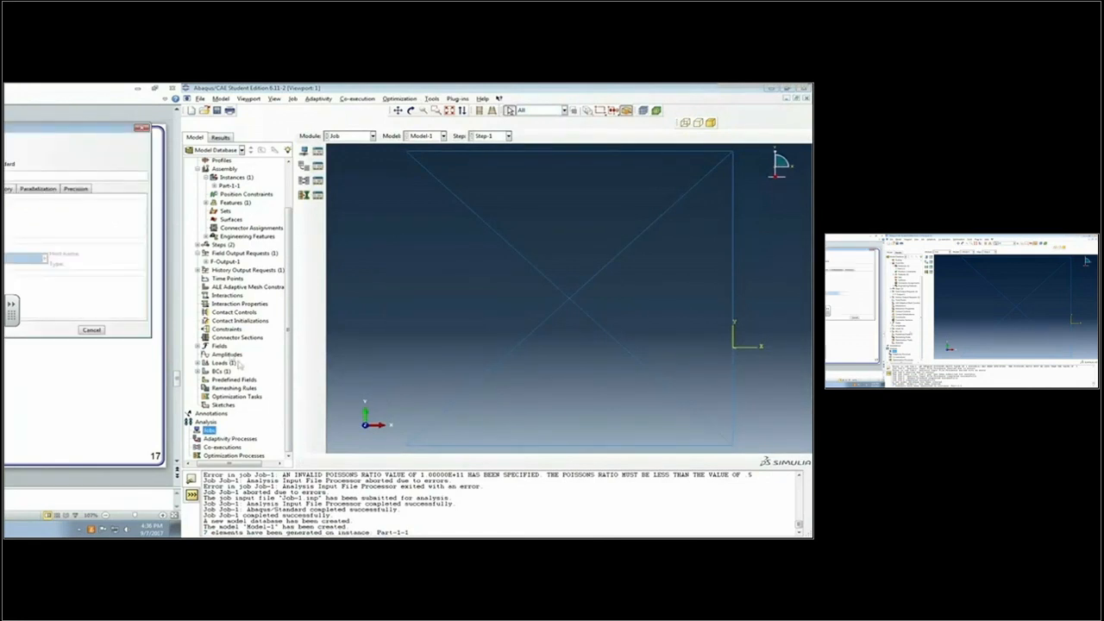
left_click(69, 330)
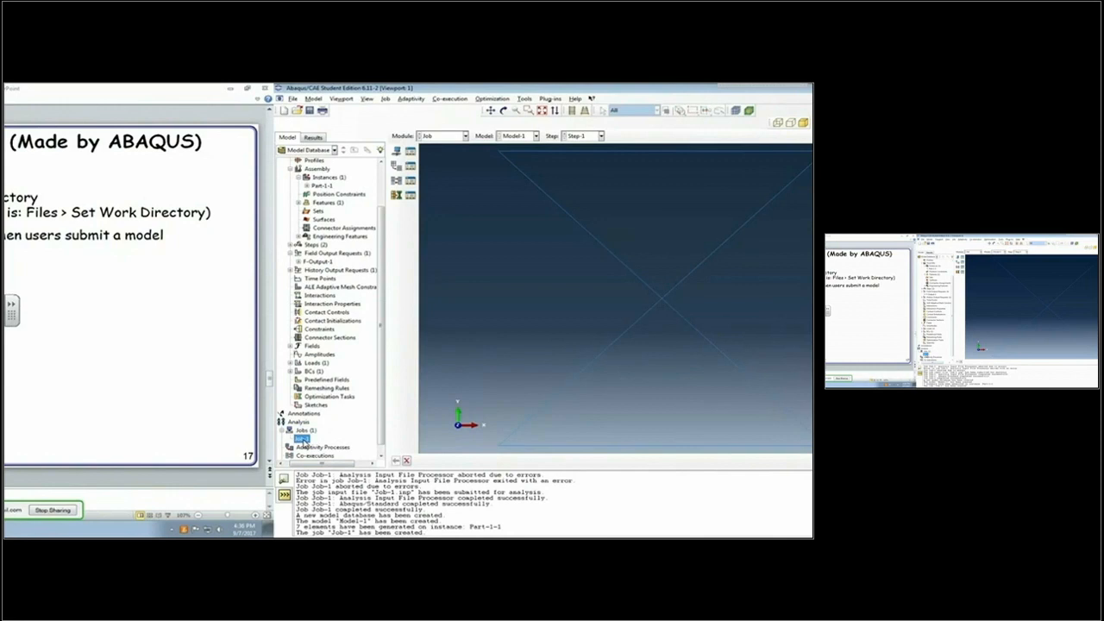
Step: Submit the job for analysis and open its results for visualization
right_click(302, 439)
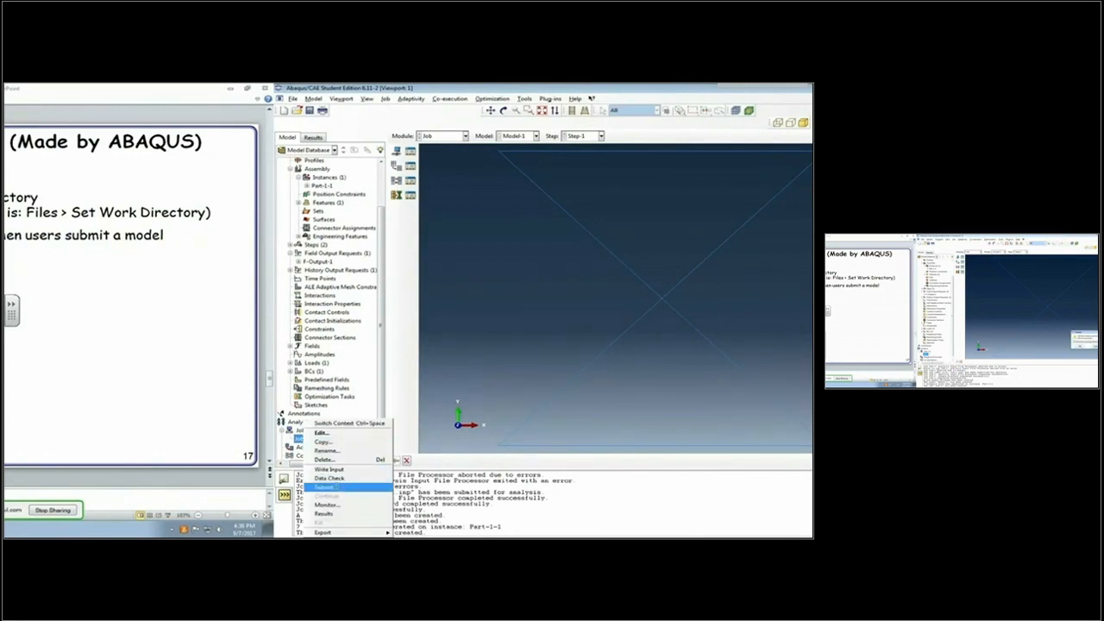
left_click(337, 489)
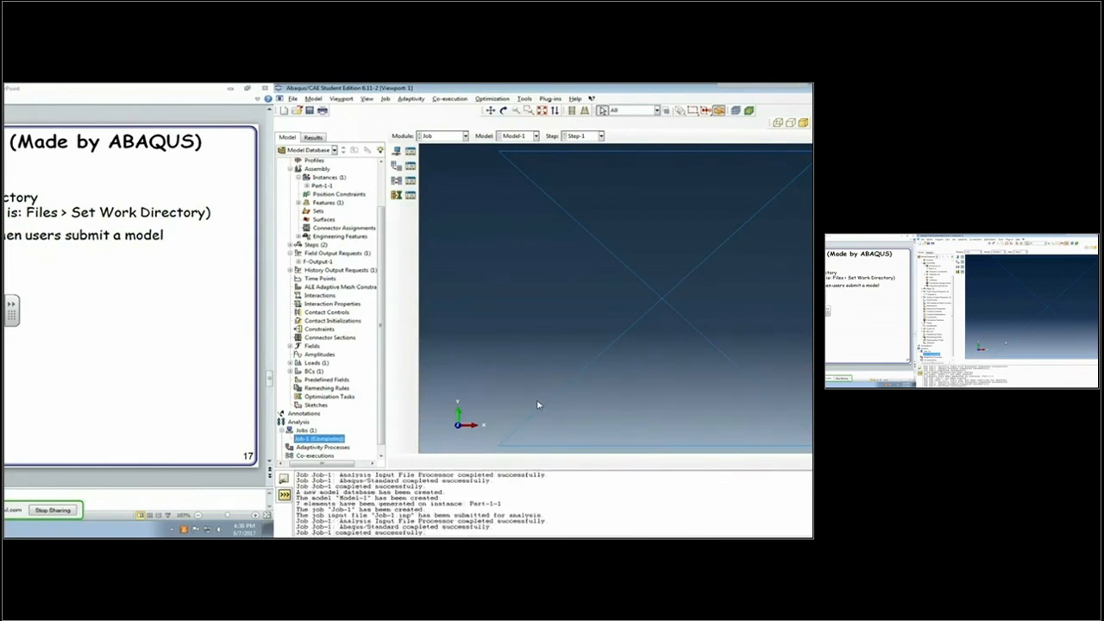
right_click(338, 440)
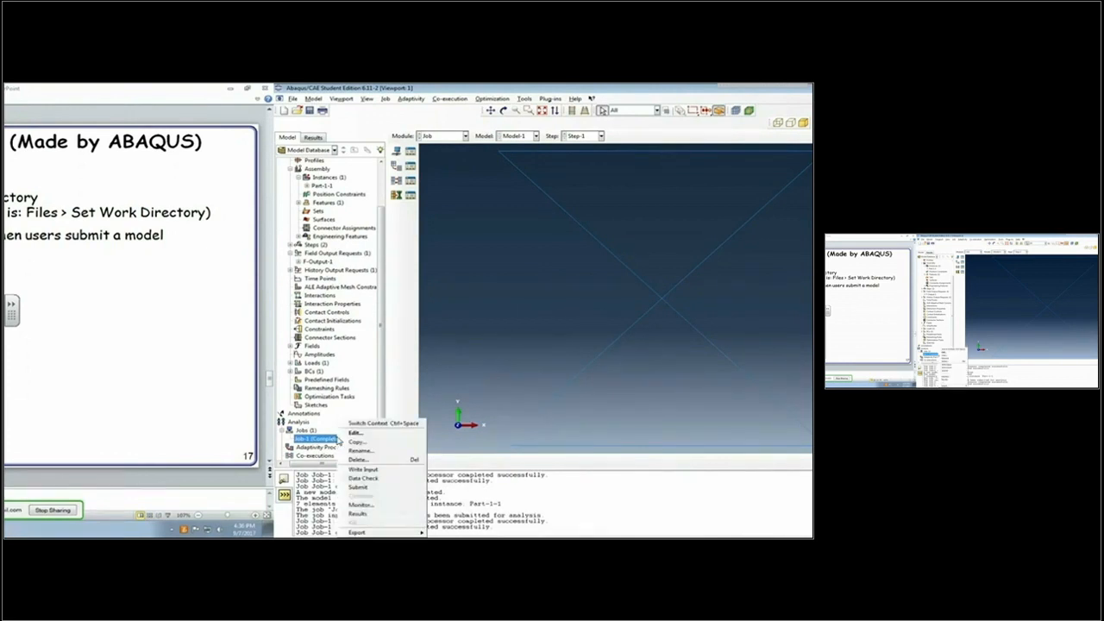
left_click(374, 515)
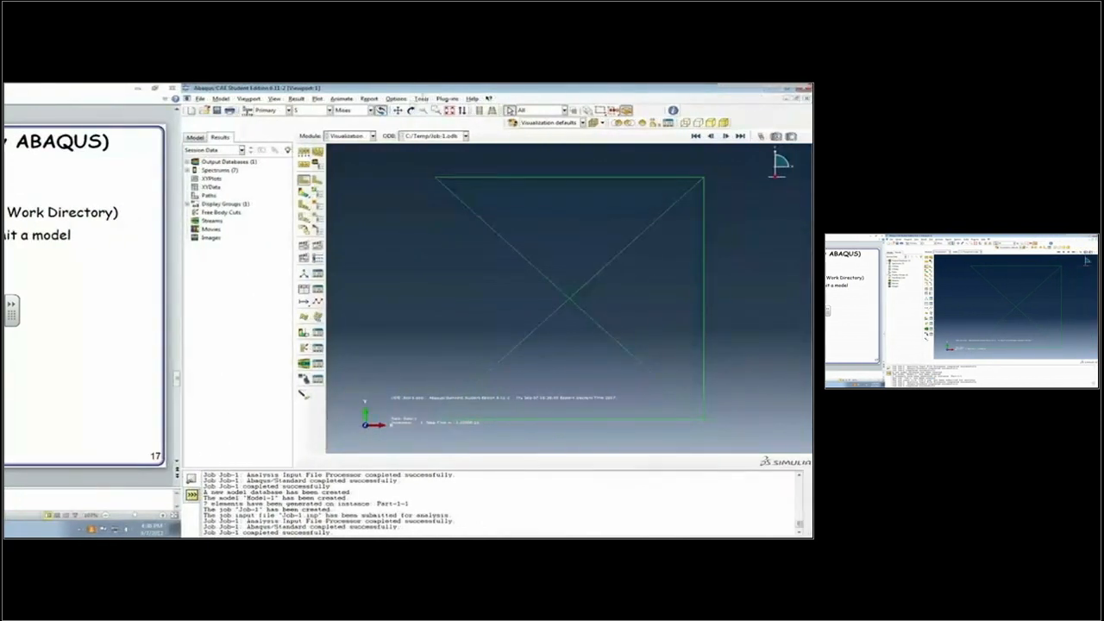
Step: Plot contours on the deformed truss, showing stress component S11 and switching to displacement magnitude U
left_click(303, 191)
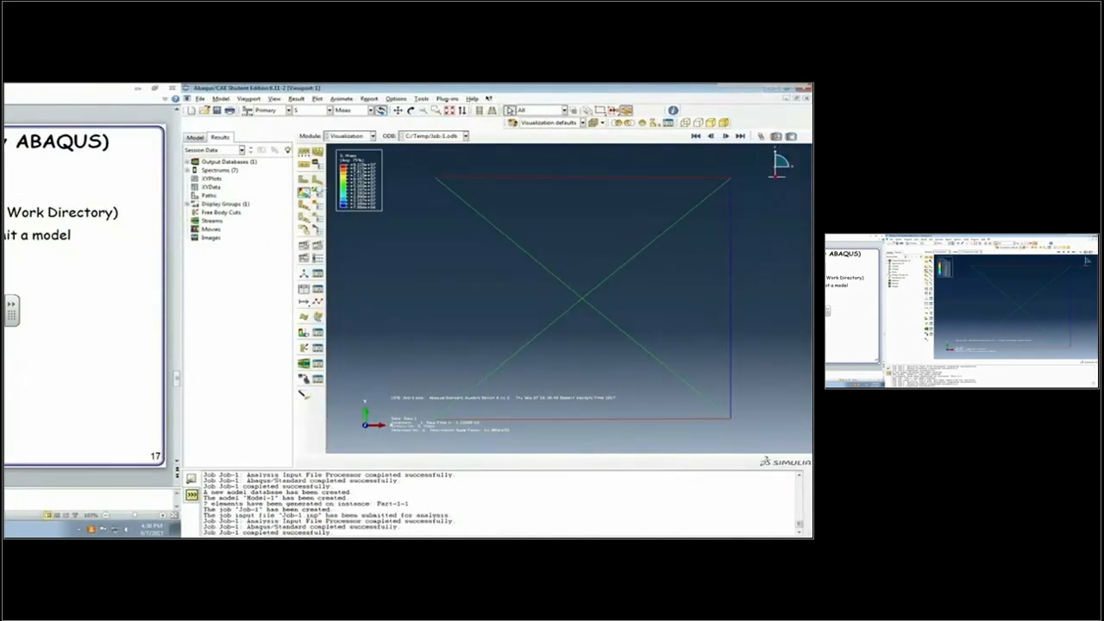
left_click(370, 112)
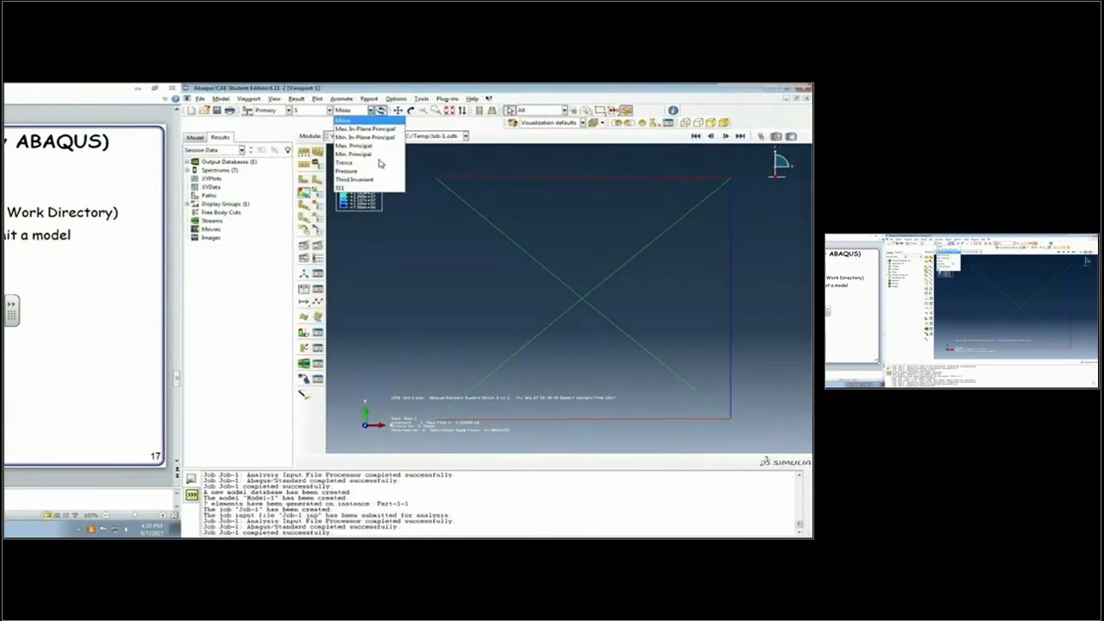
left_click(380, 172)
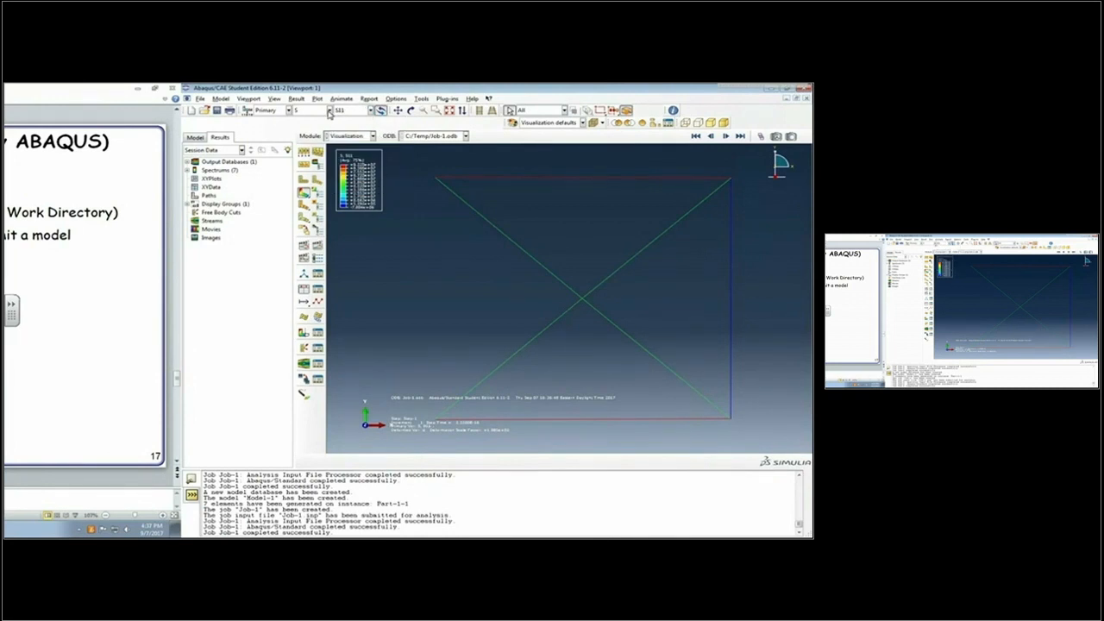
left_click(330, 111)
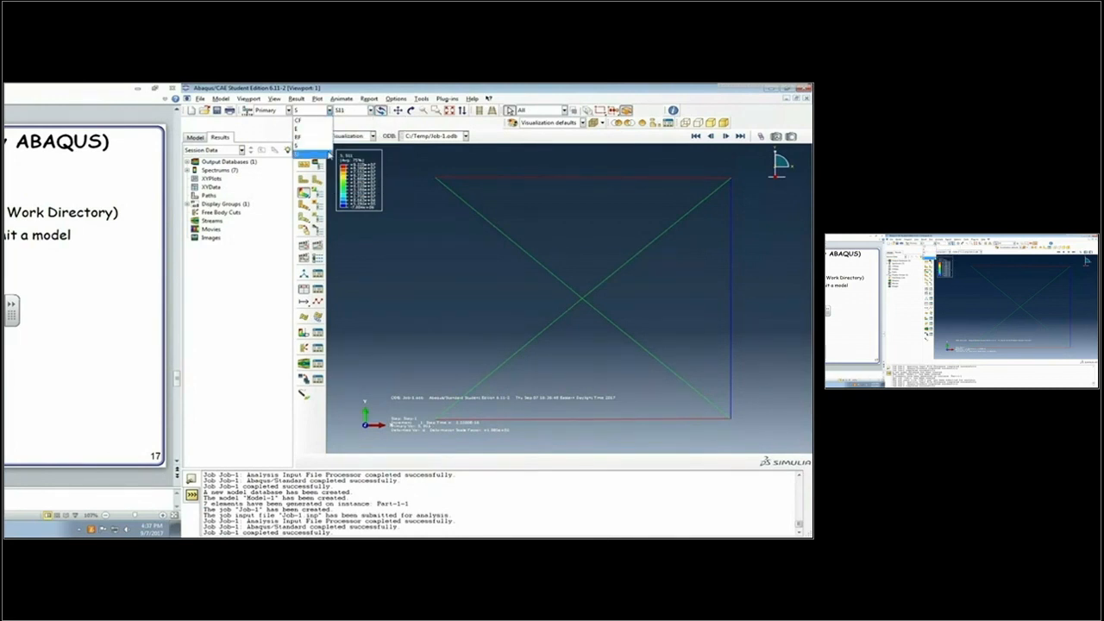
left_click(326, 154)
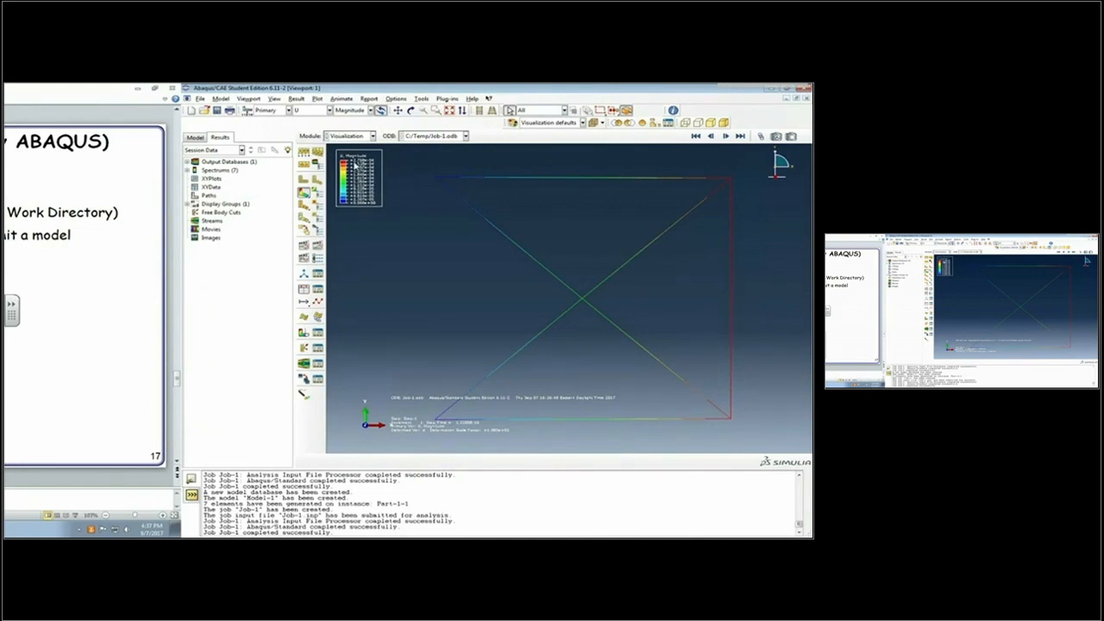
Step: Set the contour legend's font size to 24 points in the Viewport Annotation Options
left_click(250, 99)
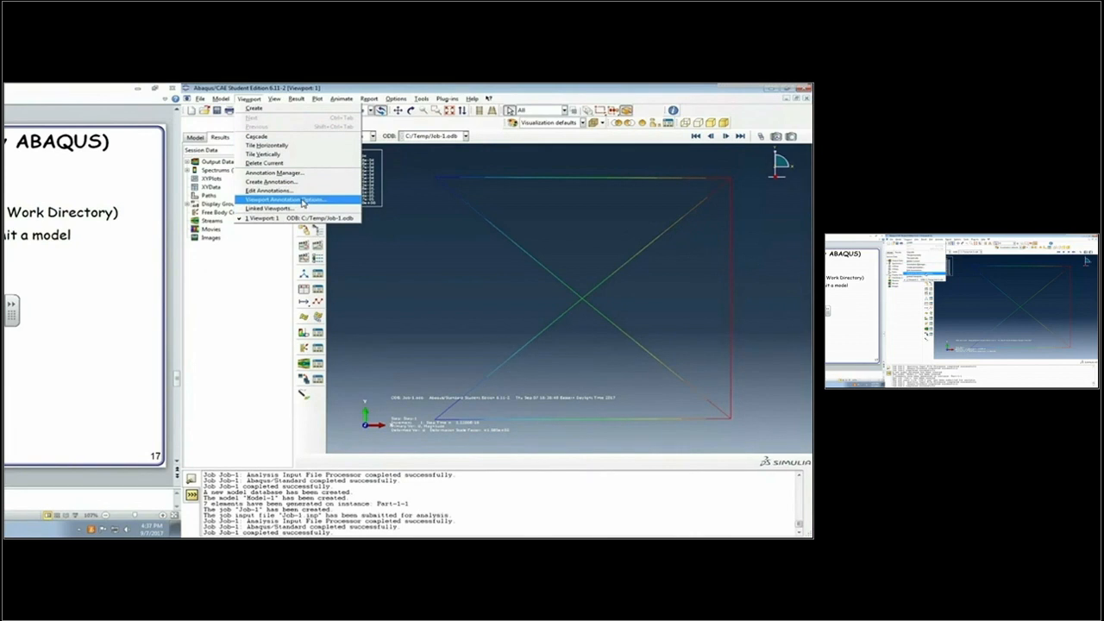
left_click(302, 200)
left_click(352, 254)
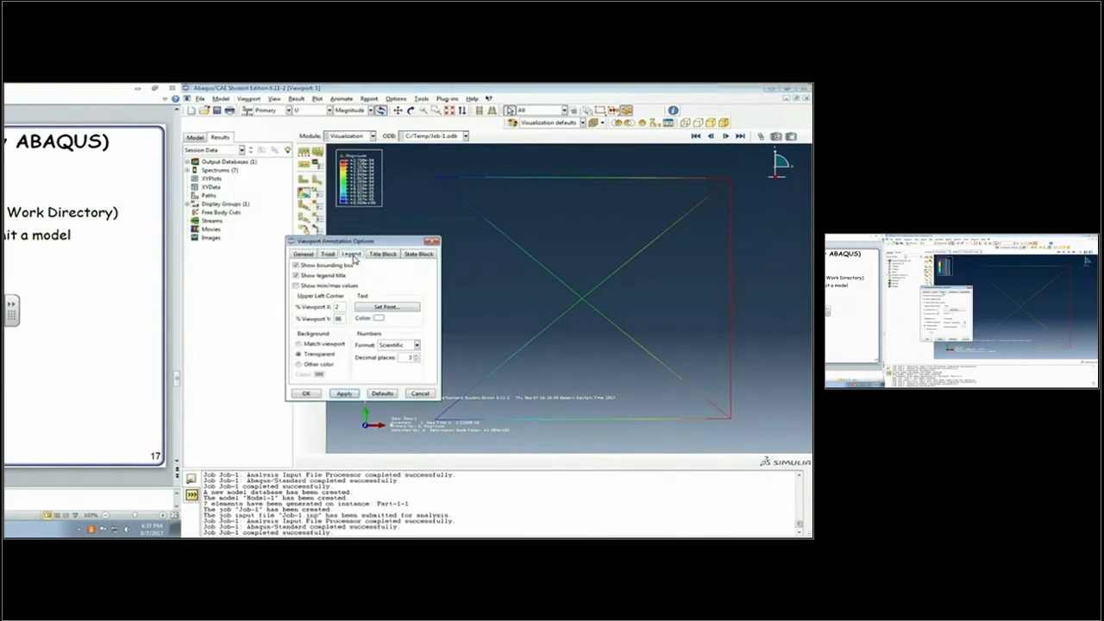
left_click(388, 308)
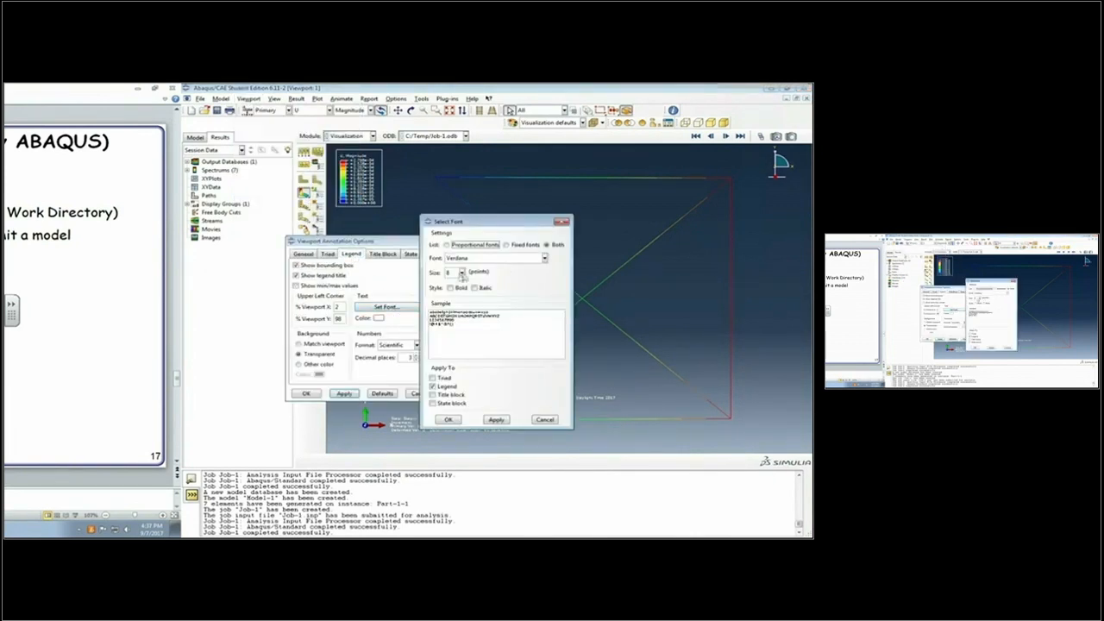
left_click(461, 272)
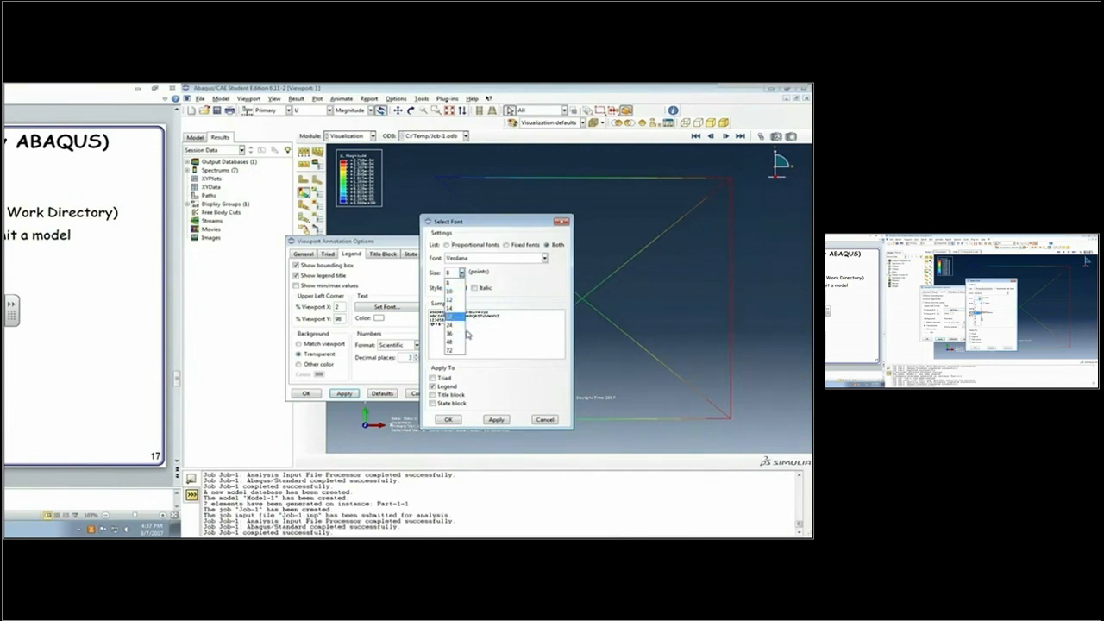
left_click(460, 325)
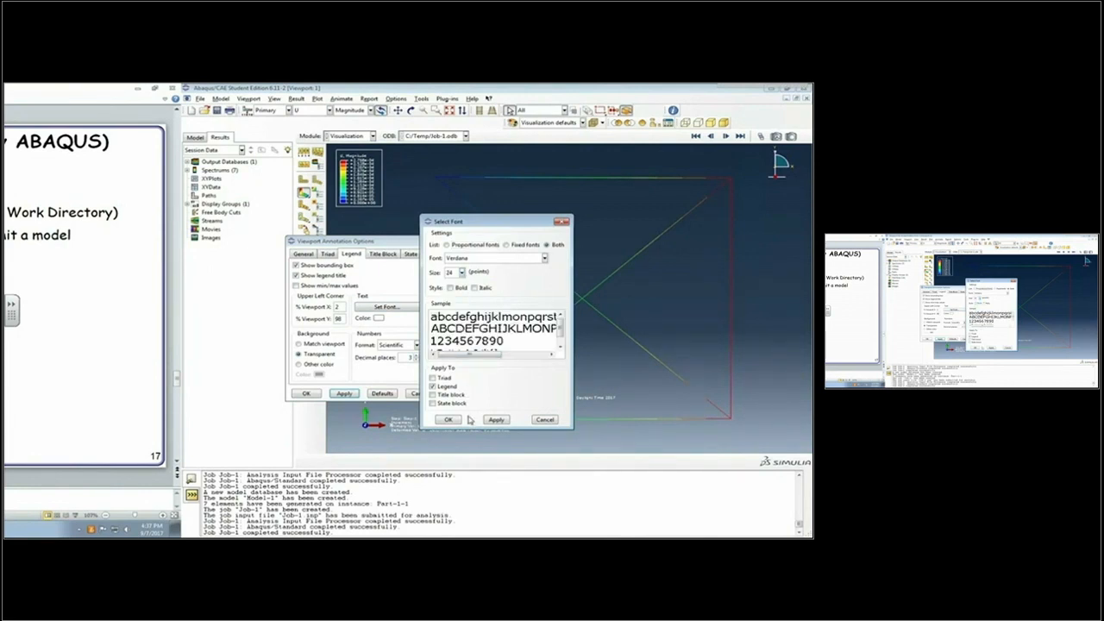
left_click(499, 420)
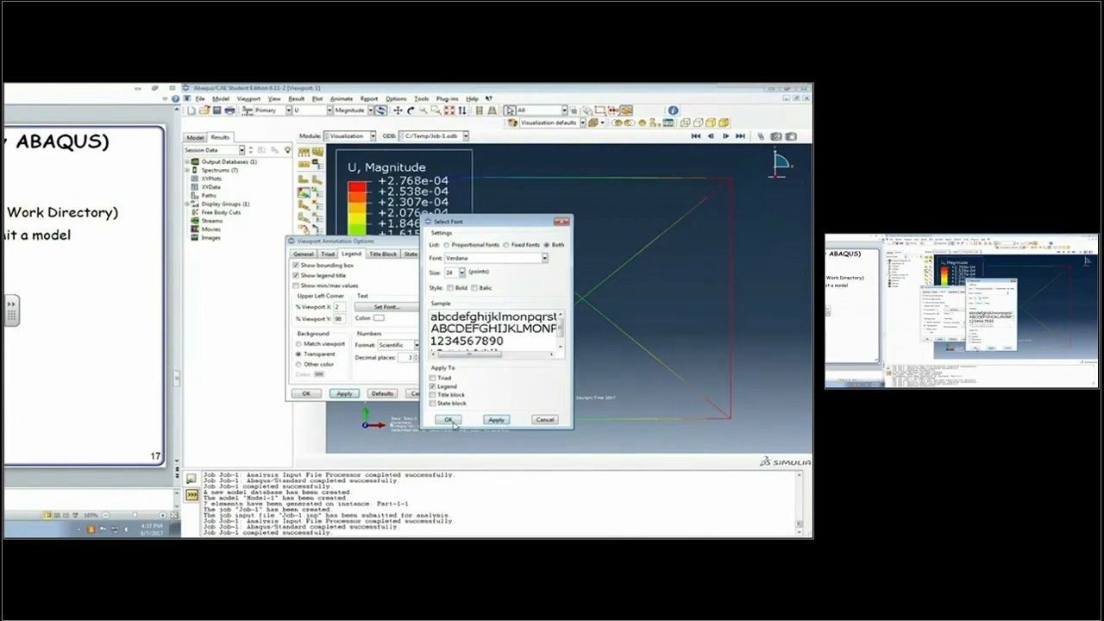
left_click(449, 420)
left_click(306, 393)
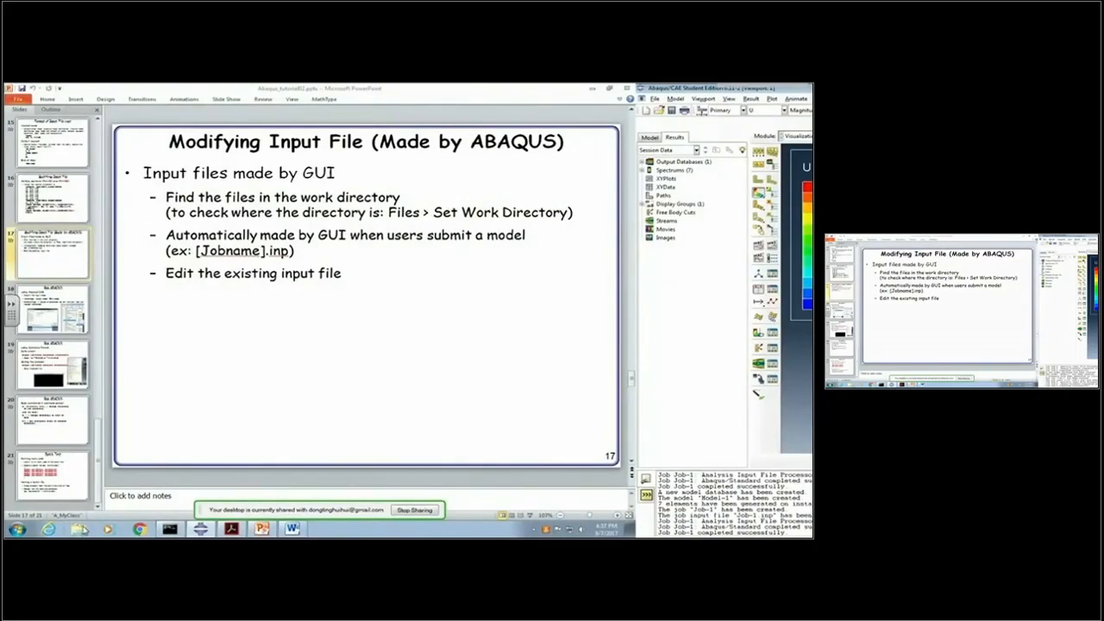
Step: Switch to Windows Explorer, open Job-1.inp from the C: drive's Temp folder in Notepad, and maximize the Notepad window
left_click(79, 529)
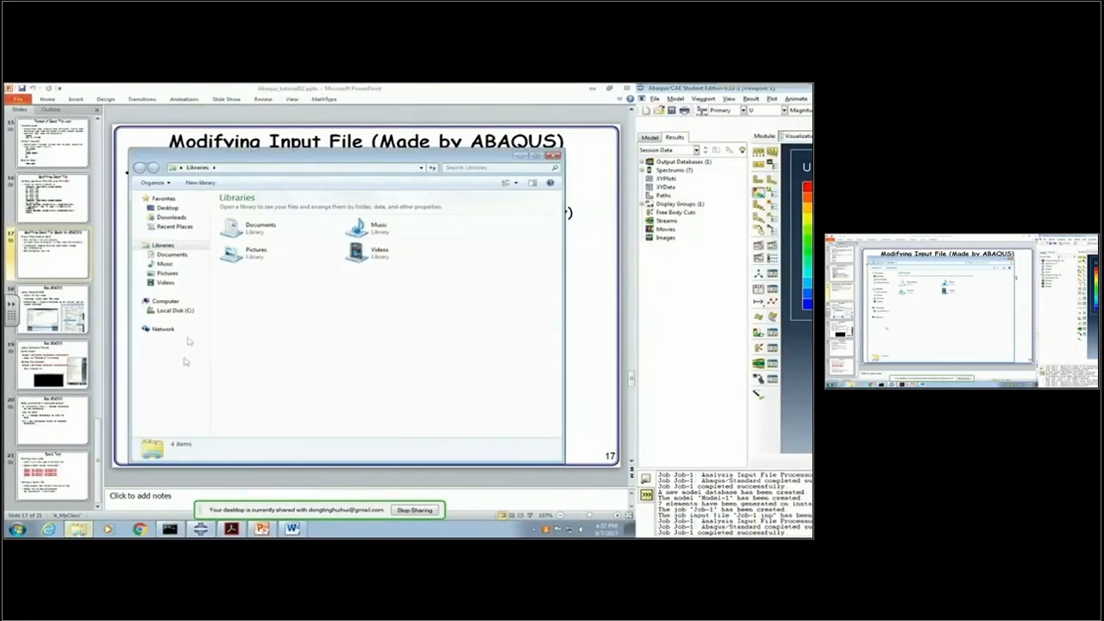
left_click(173, 311)
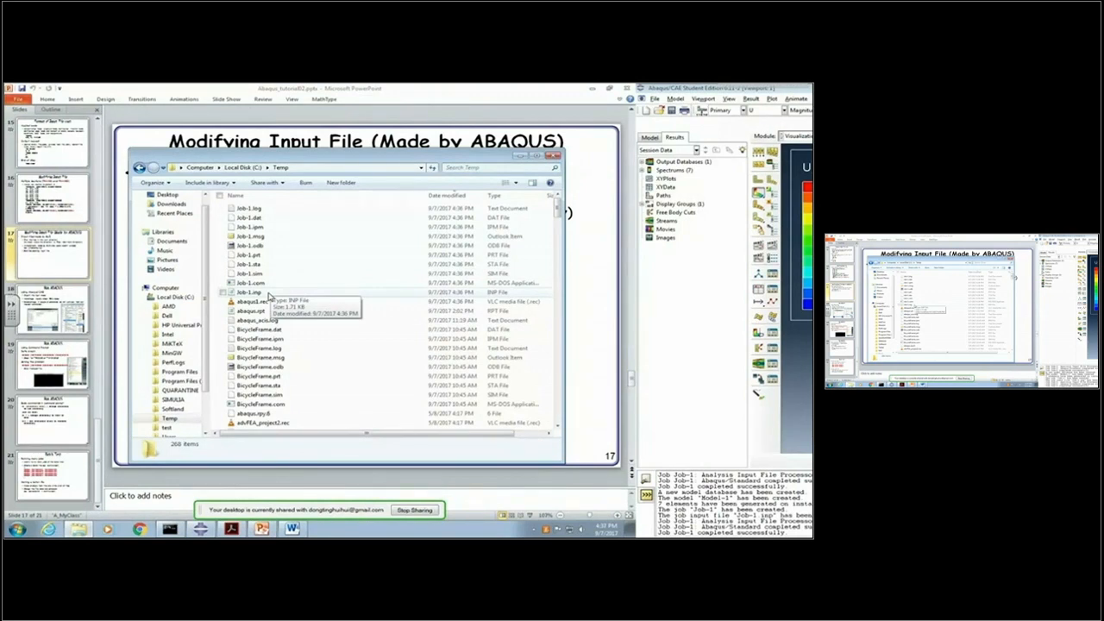
double_click(269, 296)
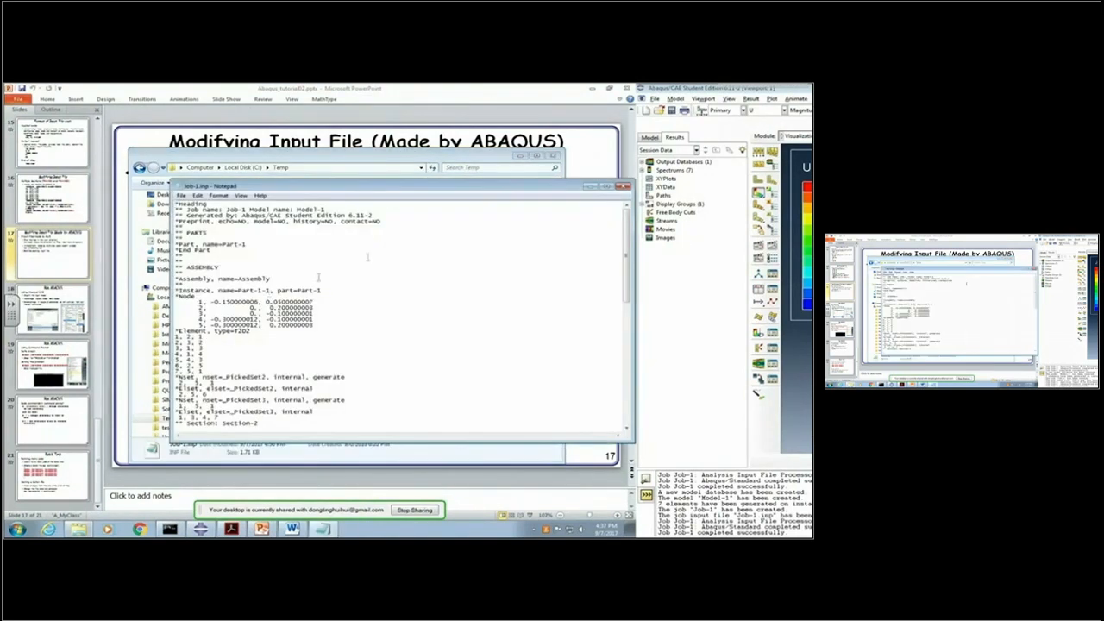
left_click(606, 186)
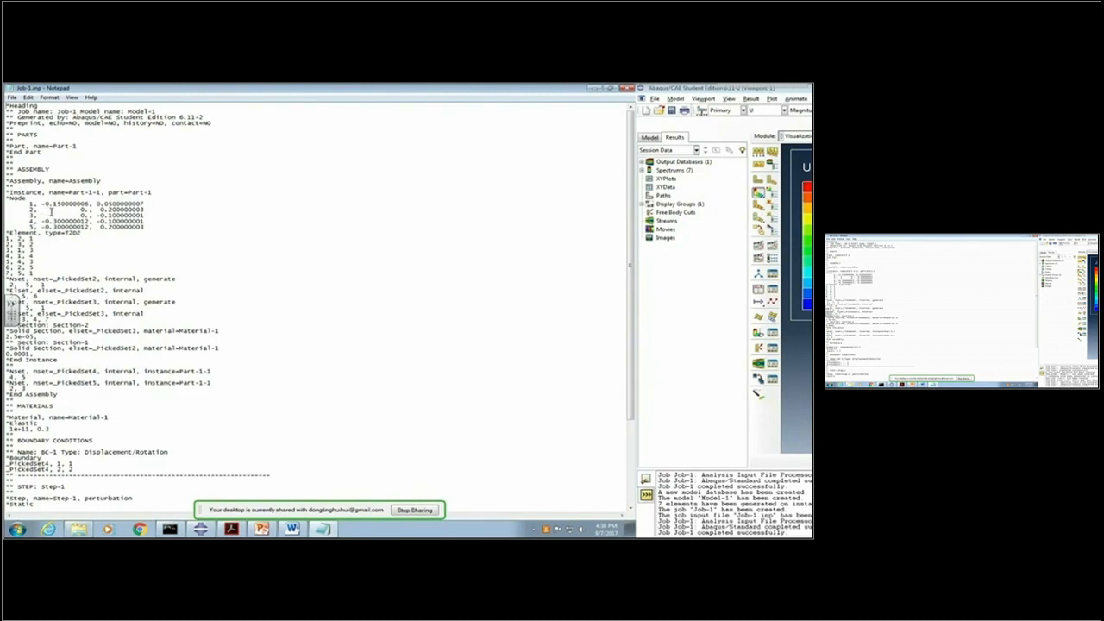
Step: Replace the coordinates of node 1 in the input file with 0,0
left_click_drag(39, 204, 90, 201)
left_click(91, 204)
left_click_drag(129, 273, 7, 273)
left_click_drag(38, 204, 148, 205)
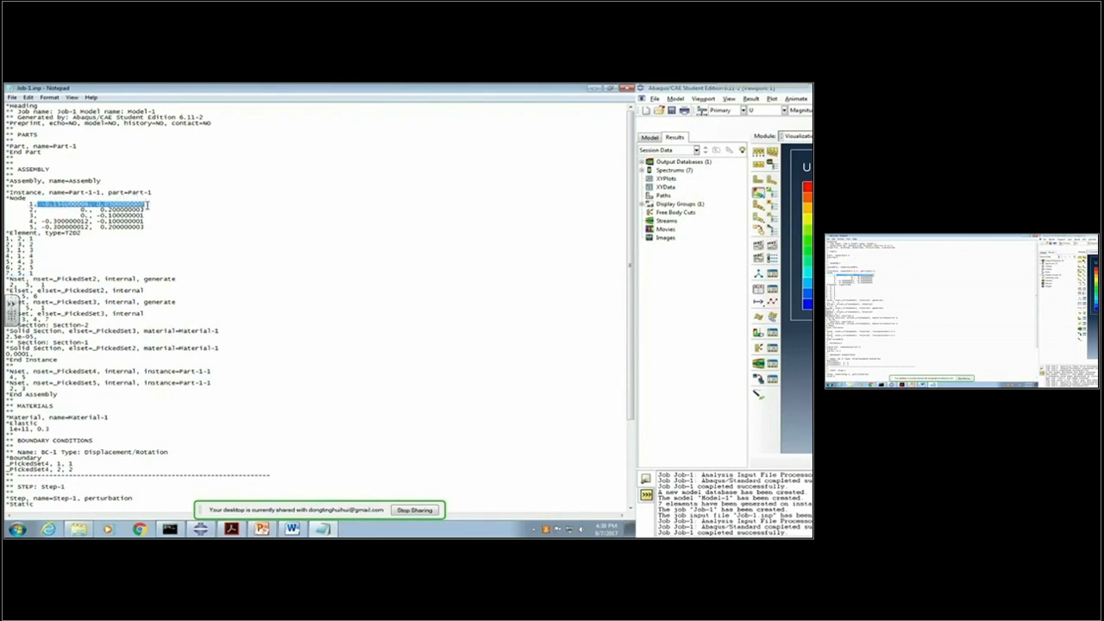
key("Delete")
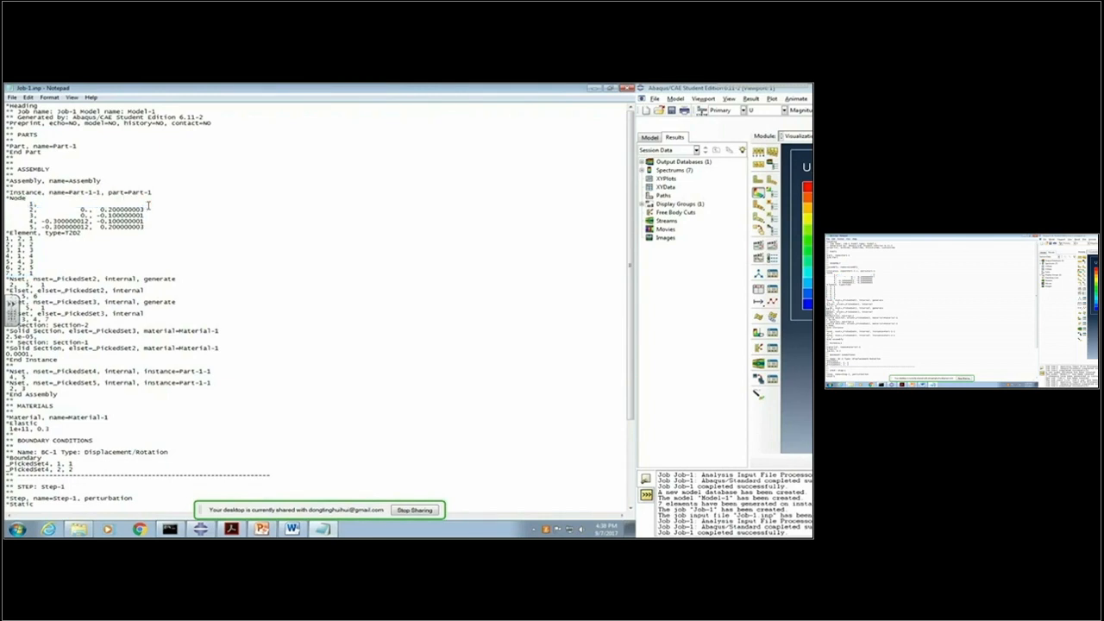
type("0,0")
Step: Replace the coordinates of node 2 with 0,0.3 and those of node 3 with 0.3,0.3
left_click_drag(81, 210, 149, 208)
type("0")
type(".")
type(",0.3")
left_click_drag(82, 215, 152, 214)
type("0.3,0.3")
Step: Replace the coordinates of node 4 in the input file with 0,0.3 and delete the entry for node 5
left_click_drag(41, 222, 147, 222)
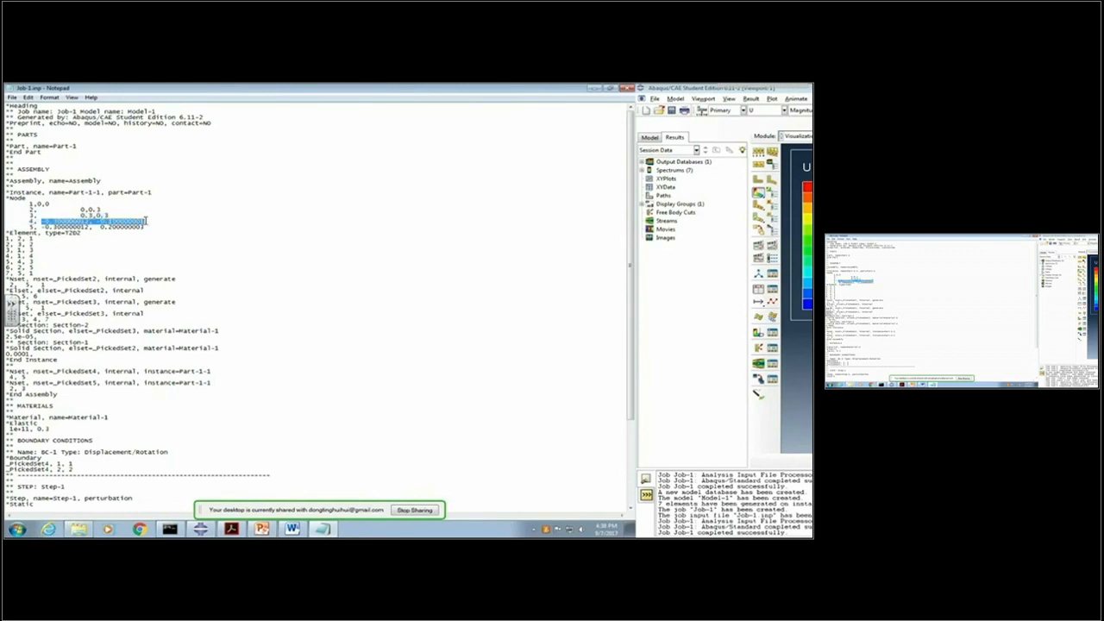
type("0.0,3")
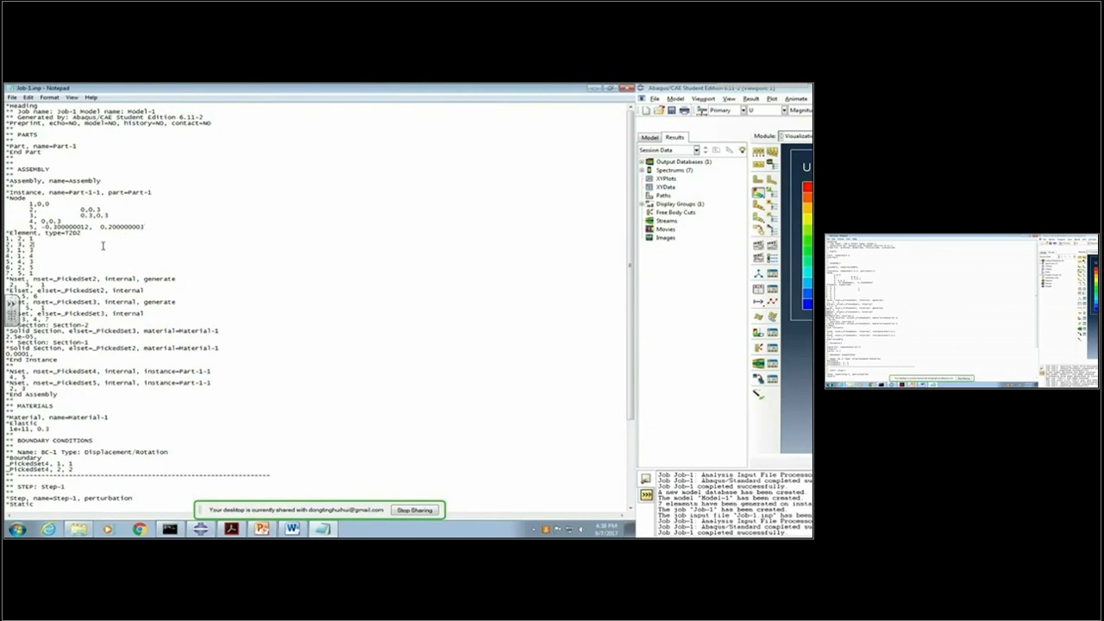
left_click_drag(29, 226, 153, 229)
key("BackSpace")
Step: Correct the coordinates of node 2 in the node list to 0.3,0
mouse_move(82, 209)
left_mouse_down()
mouse_move(109, 209)
mouse_move(99, 209)
left_mouse_up()
type("0.3,0")
Step: Delete the lines of elements 6 and 7 and redefine the connectivity of elements 3, 4 and 5 as 4,3, 2,4 and 1,3
left_click_drag(7, 265, 35, 273)
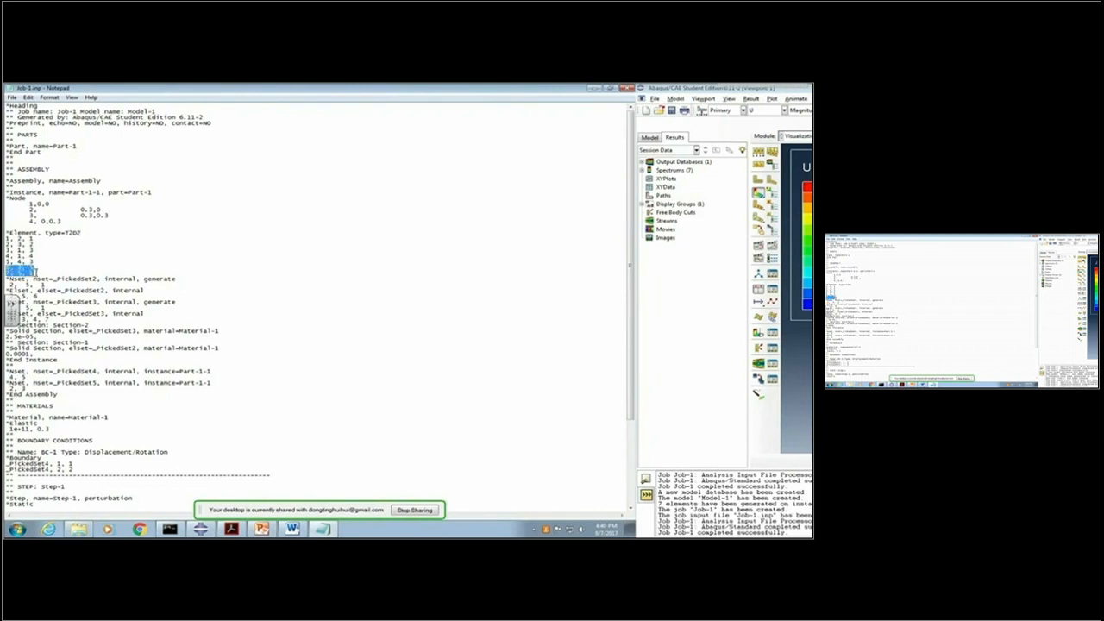
key("Delete")
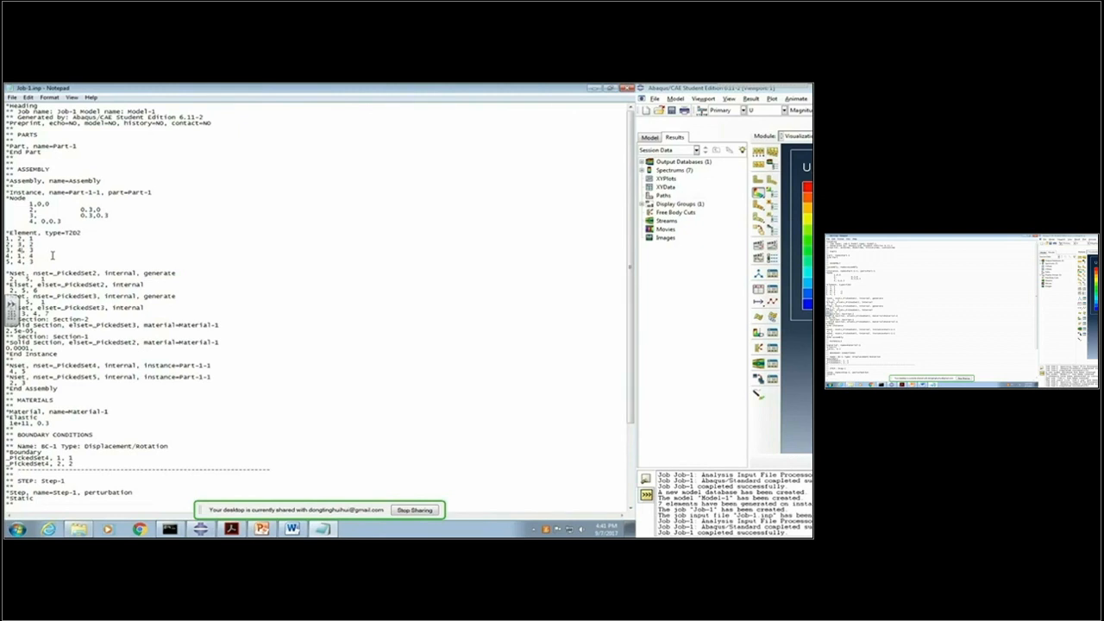
left_click_drag(18, 257, 24, 257)
type("2")
Step: Replace the element numbers in element set _PickedSet2, used by Section-1, with 1,2,3
scroll(78, 244, "down", 4)
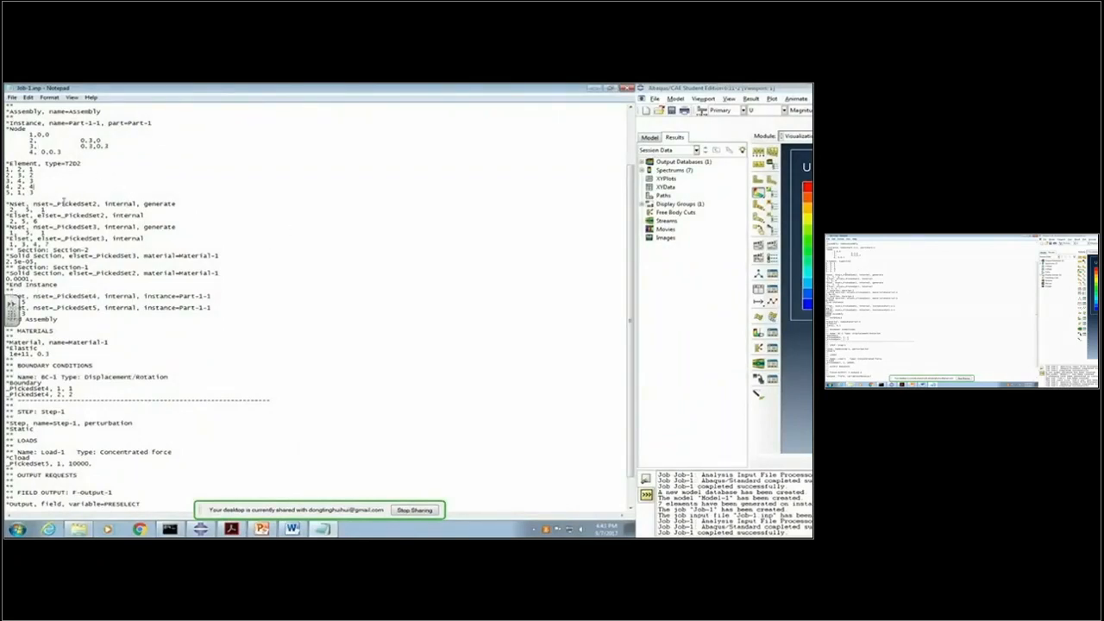
left_click_drag(57, 203, 98, 203)
scroll(69, 257, "down", 1)
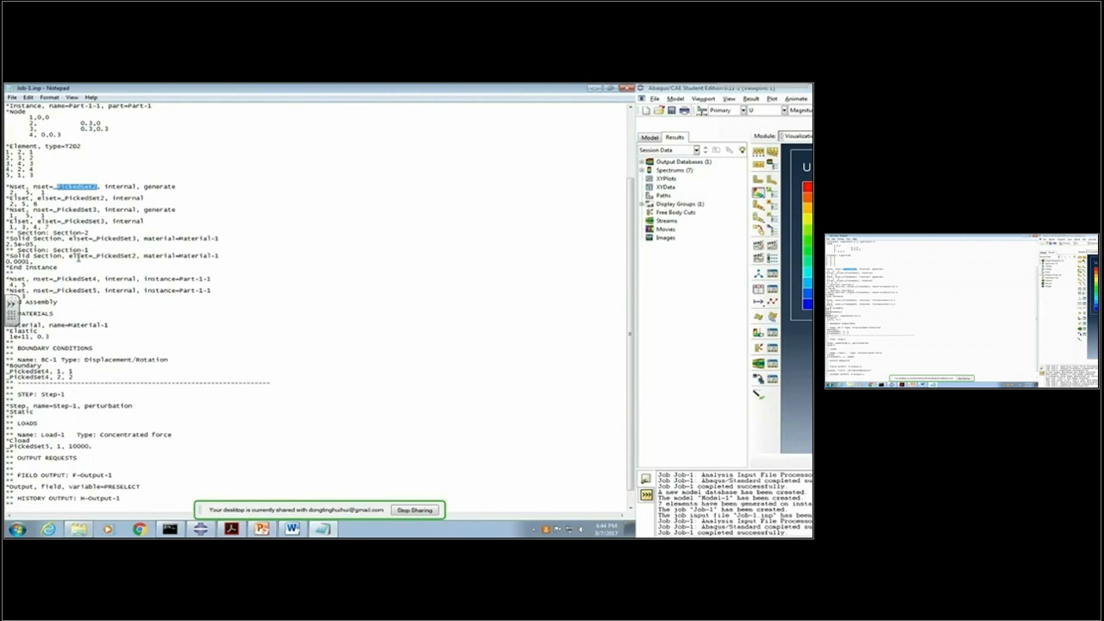
left_click_drag(6, 261, 28, 266)
left_click(32, 263)
left_click_drag(10, 204, 38, 202)
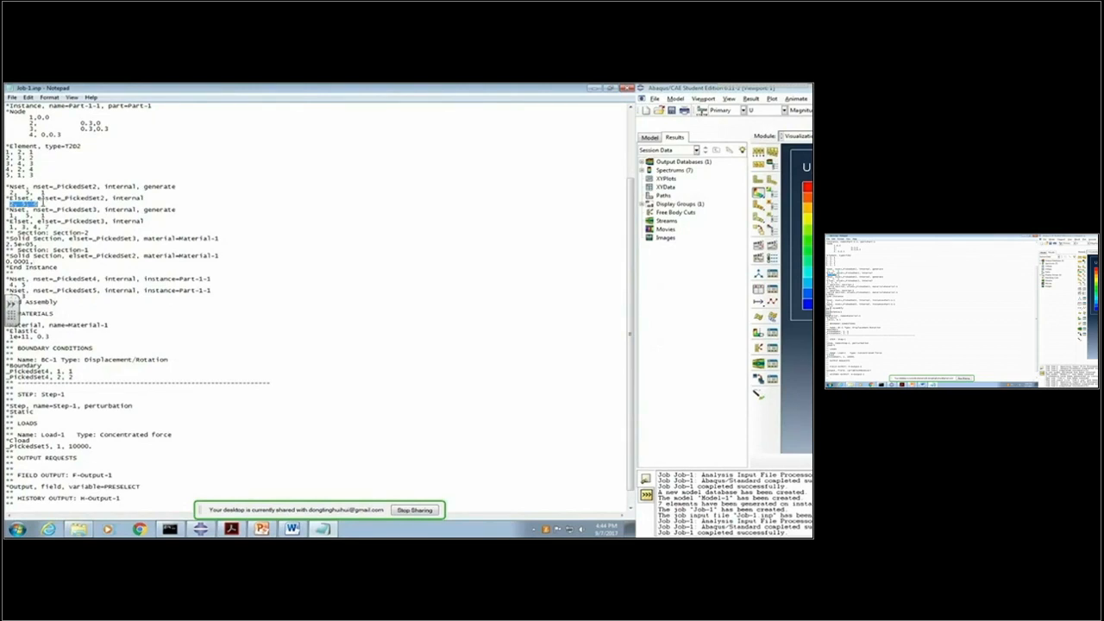
type("1,2,3")
Step: Check which element set each solid section uses and replace the element numbers in _PickedSet3 with 4,5
left_click_drag(35, 198, 106, 199)
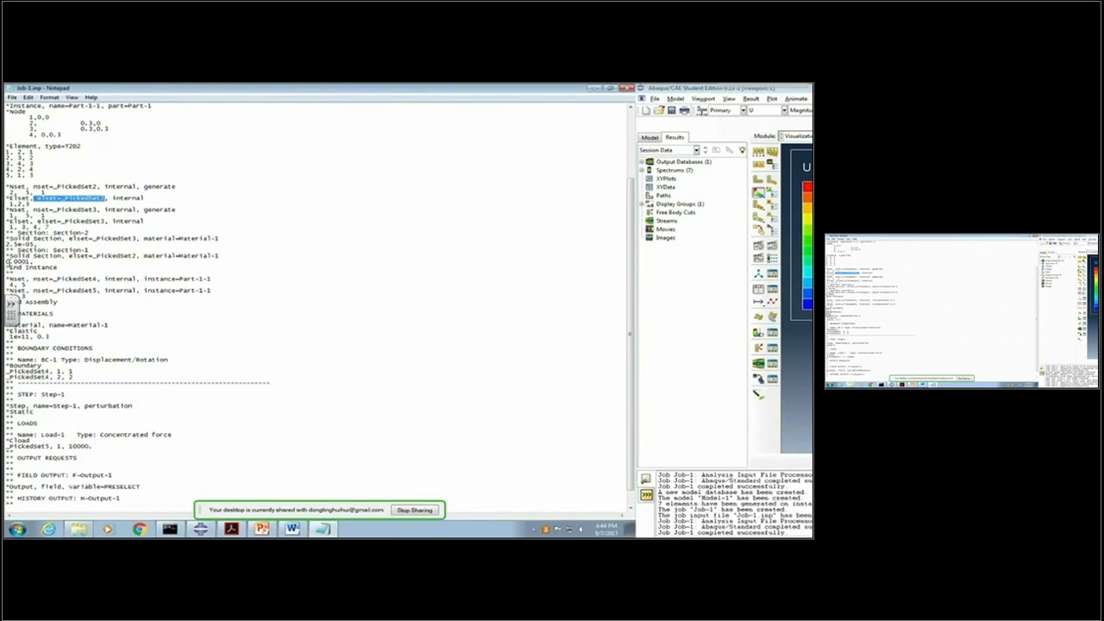
left_click_drag(6, 260, 35, 260)
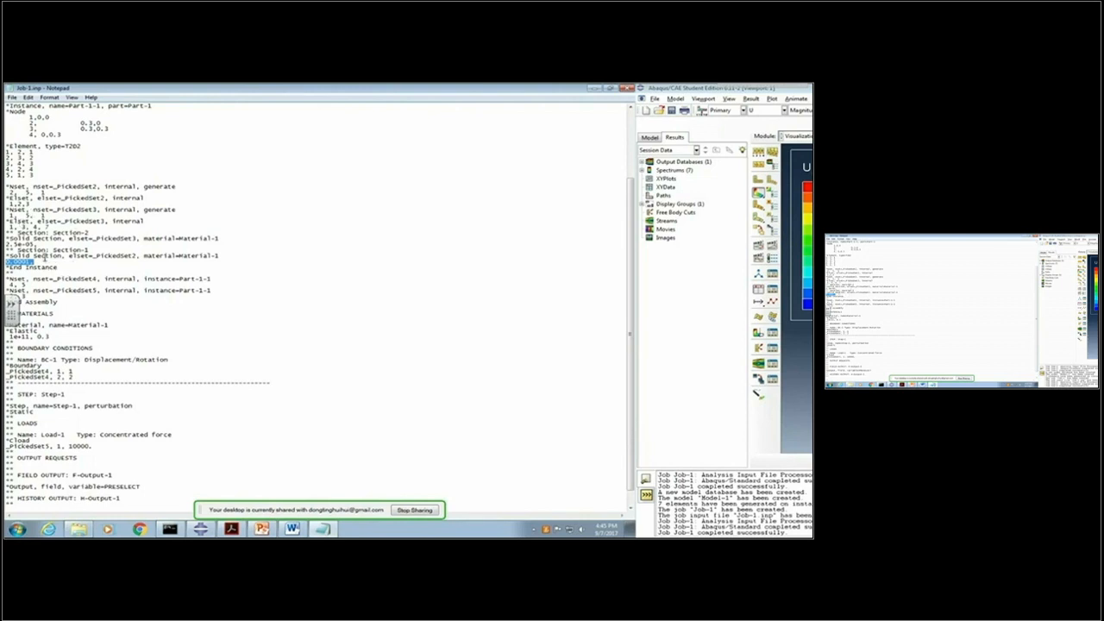
left_click_drag(8, 238, 41, 244)
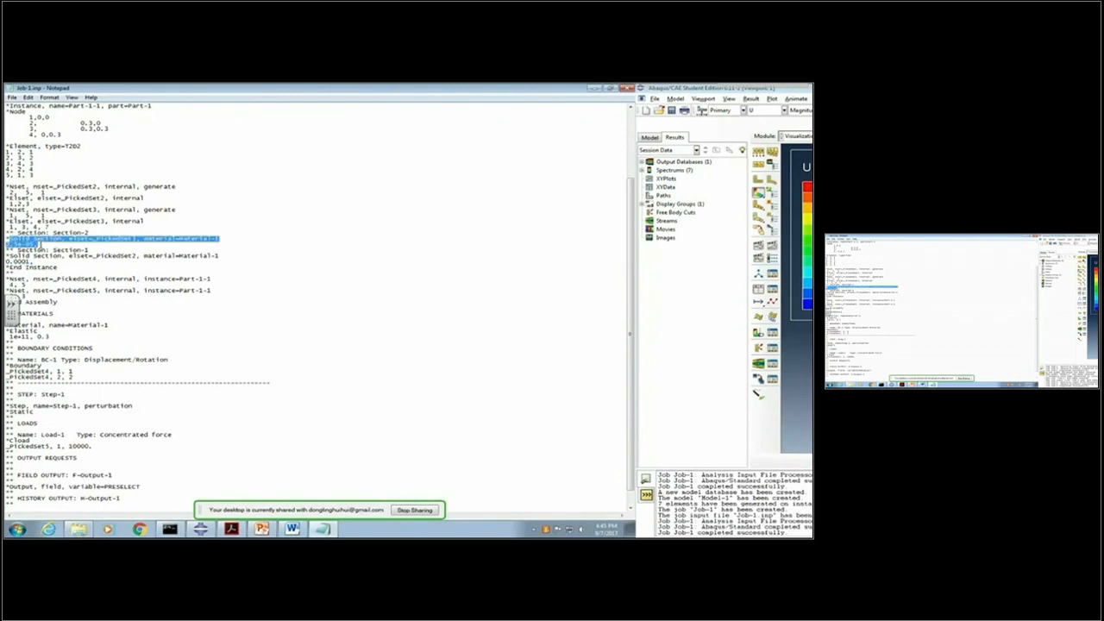
left_click_drag(96, 239, 141, 238)
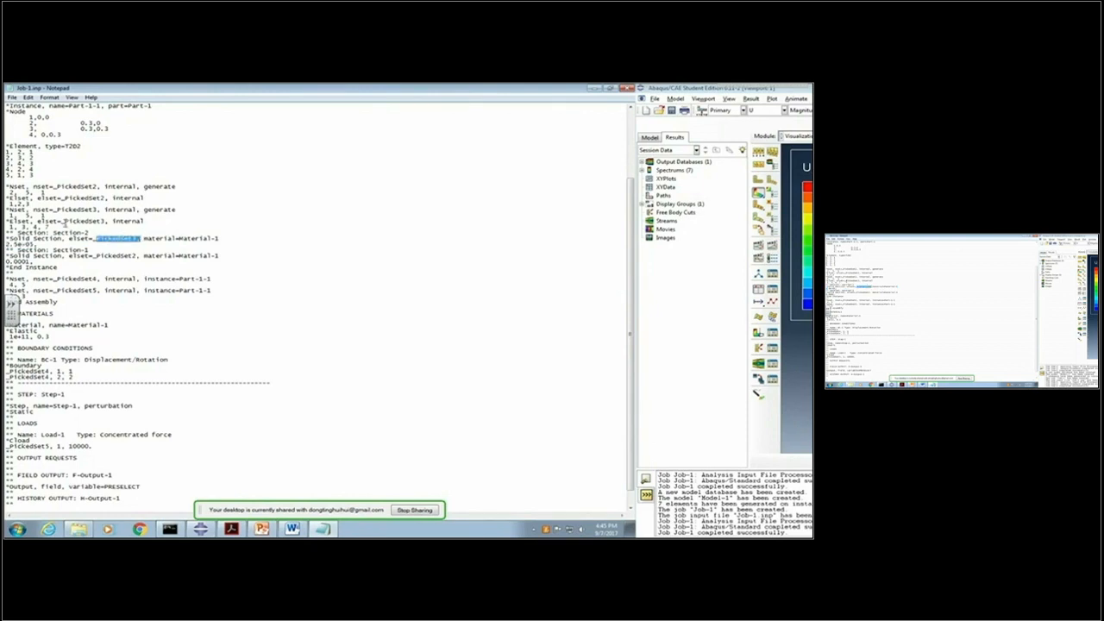
left_click_drag(38, 221, 106, 222)
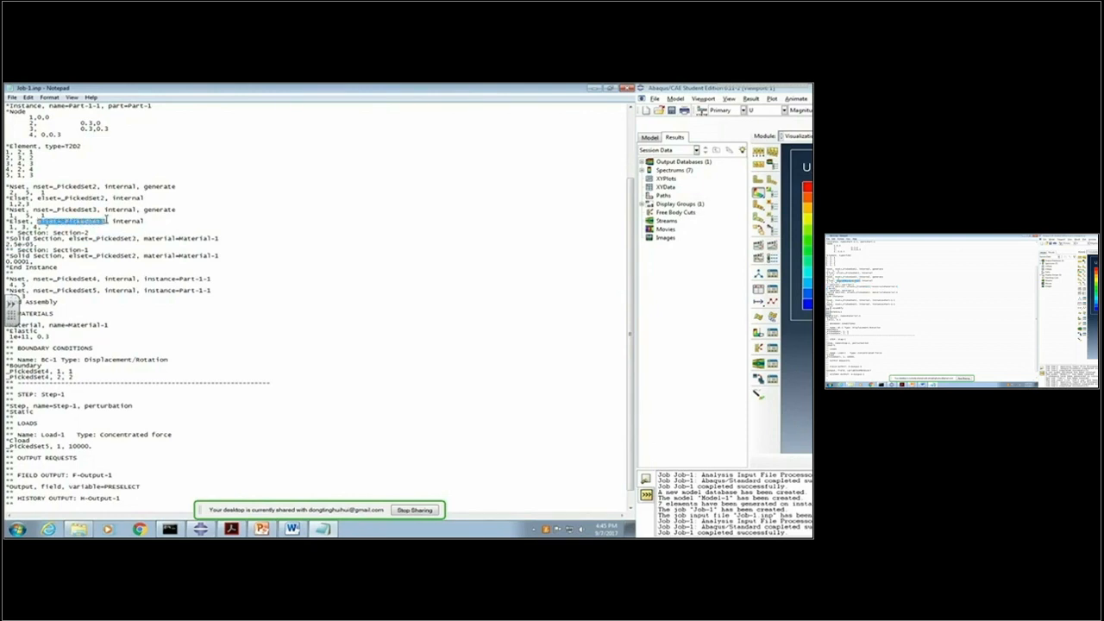
left_click_drag(7, 226, 52, 227)
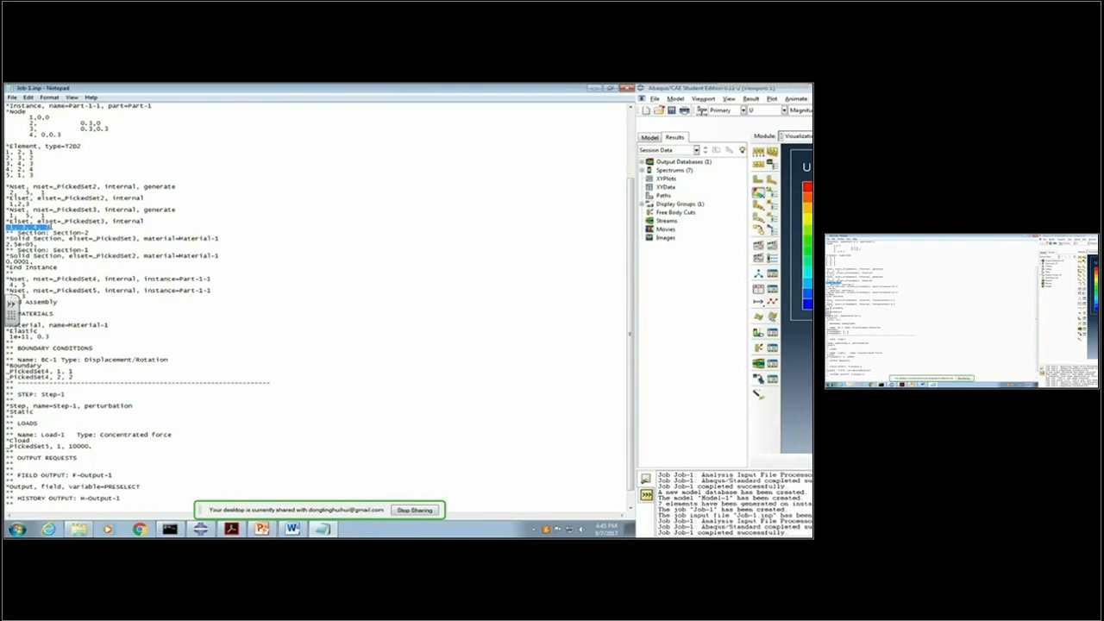
type("4,5")
Step: Replace the node numbers in node set _PickedSet4, used by the boundary condition, with 1,4
scroll(106, 253, "down", 1)
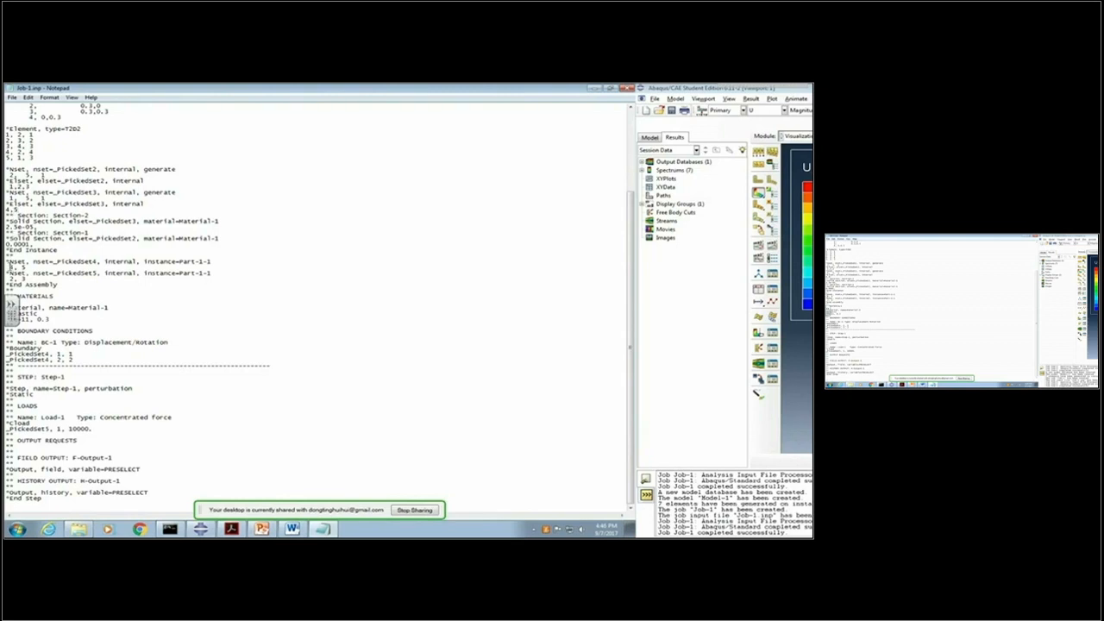
left_click_drag(7, 269, 32, 270)
type("1,4")
Step: Examine the concentrated load's direction and magnitude and the nodes of set _PickedSet5 that it acts on
double_click(17, 405)
left_click_drag(10, 424, 96, 429)
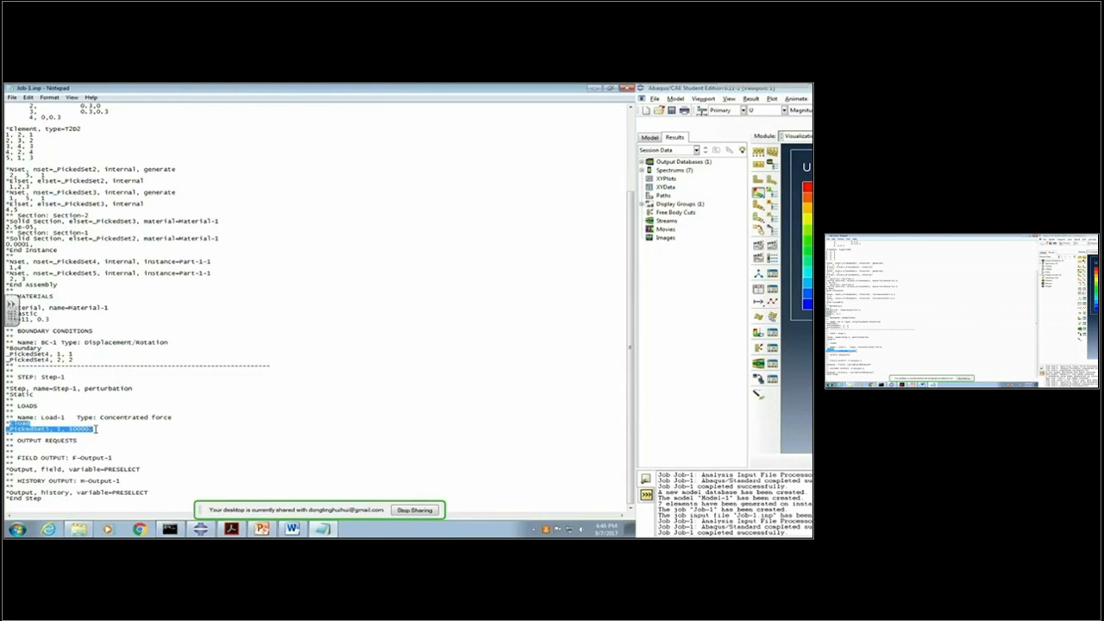
left_click(62, 429)
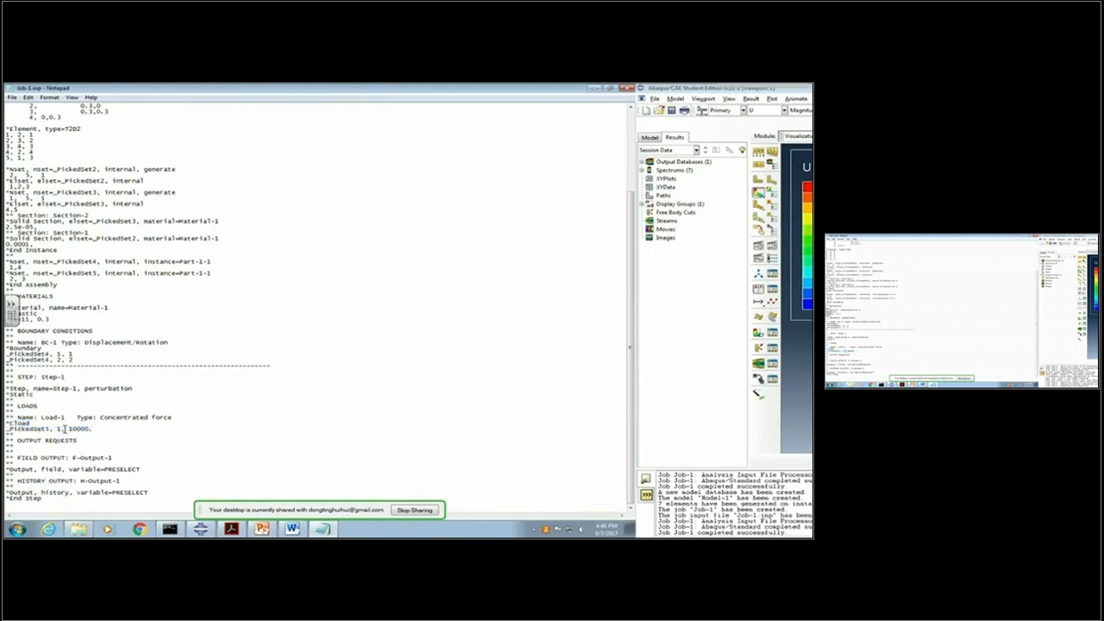
double_click(76, 428)
left_click_drag(9, 279, 27, 278)
left_click(77, 282)
Step: Save the edited Job-1.inp and close Notepad
scroll(161, 408, "up", 3)
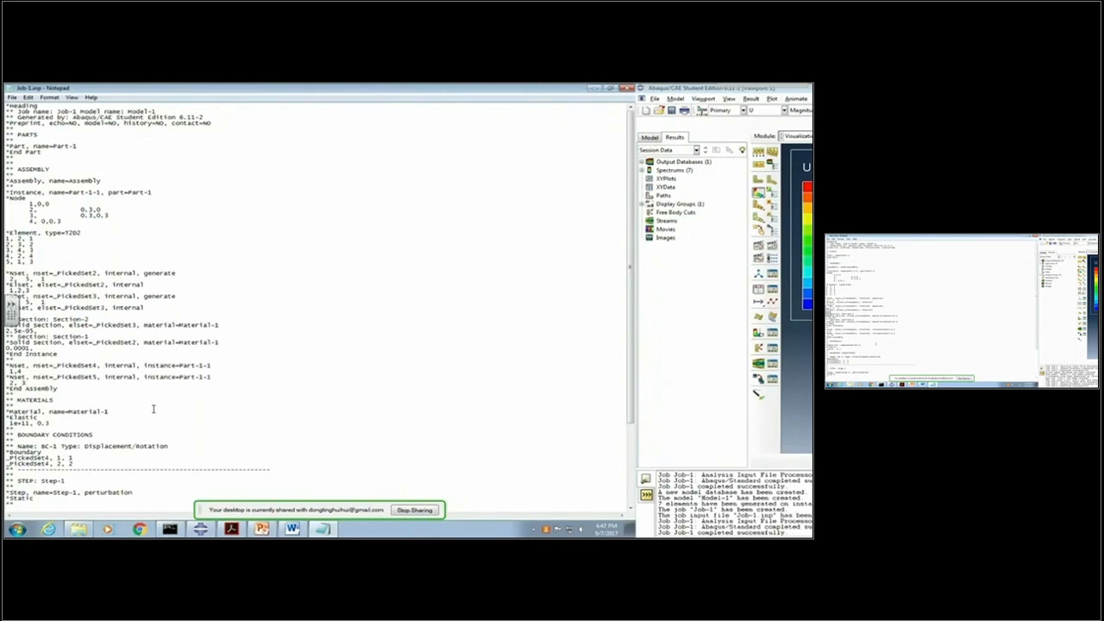
left_click(13, 98)
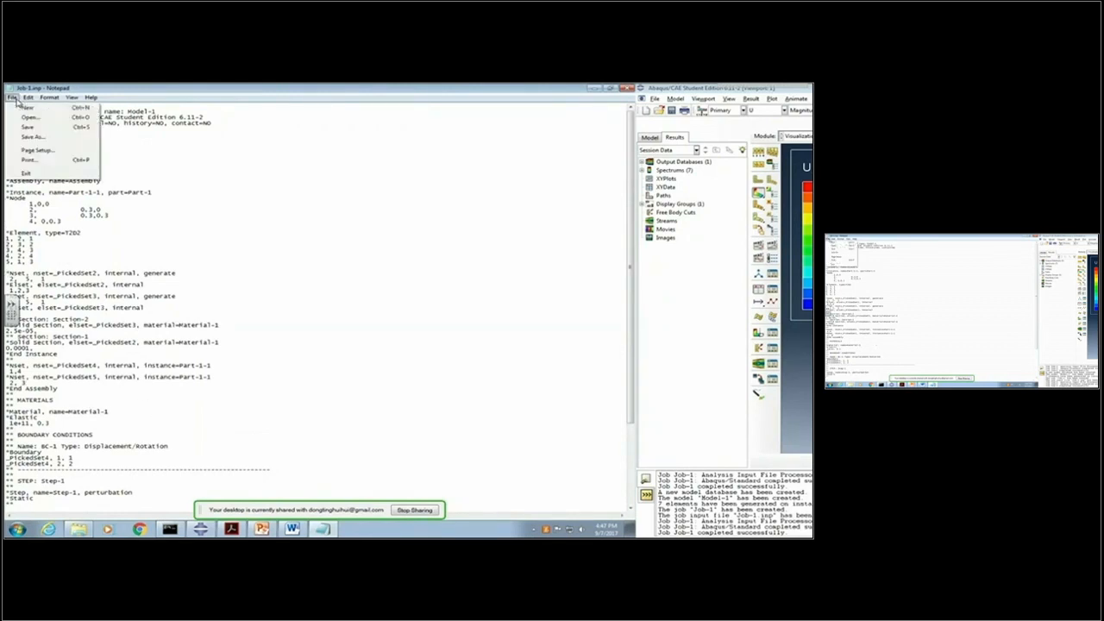
left_click(32, 127)
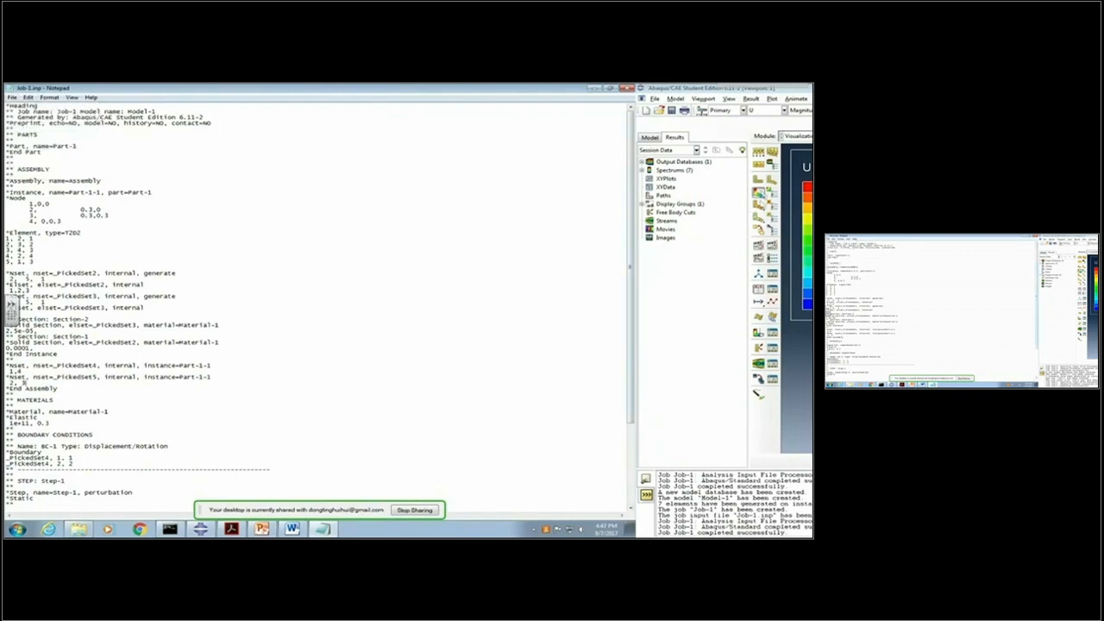
left_click(627, 87)
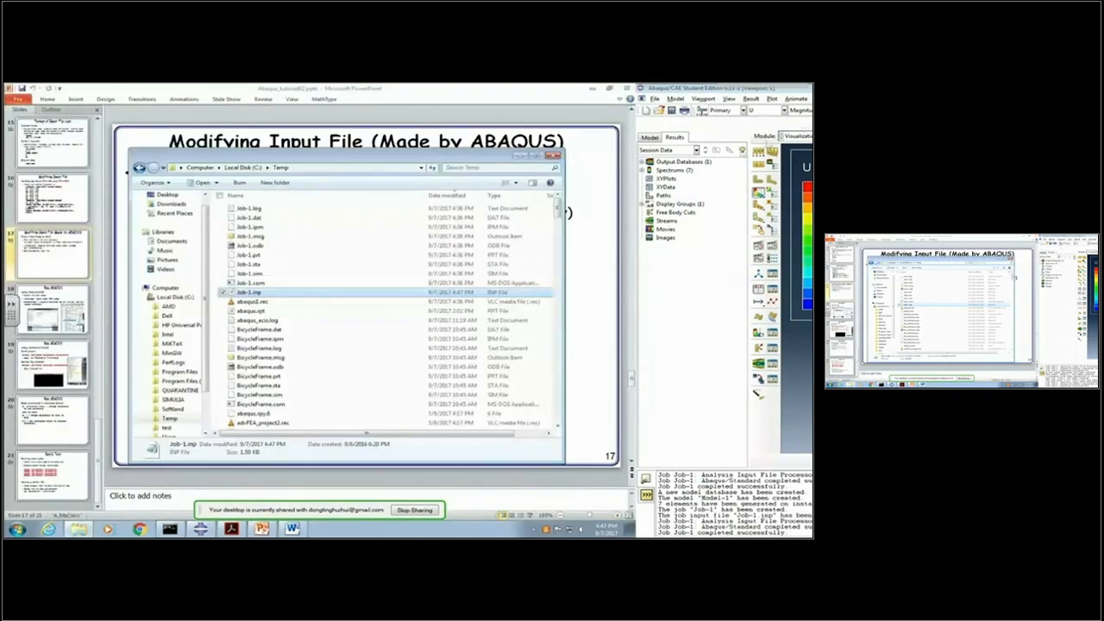
Step: Switch to Abaqus/CAE and delete the existing Job-1 from the model tree
left_click(649, 161)
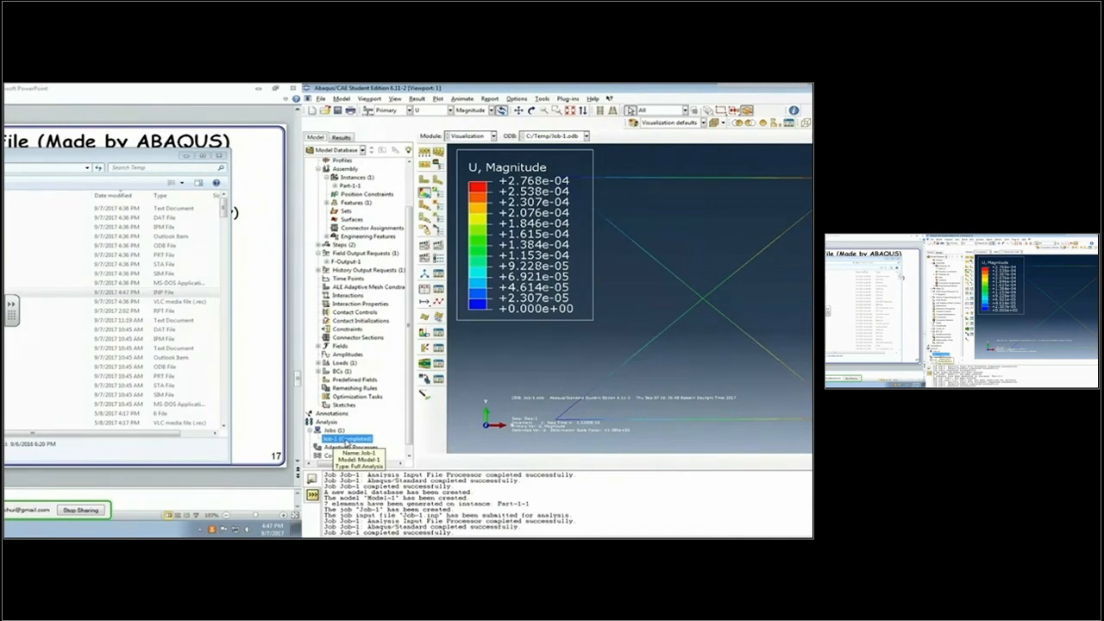
right_click(347, 442)
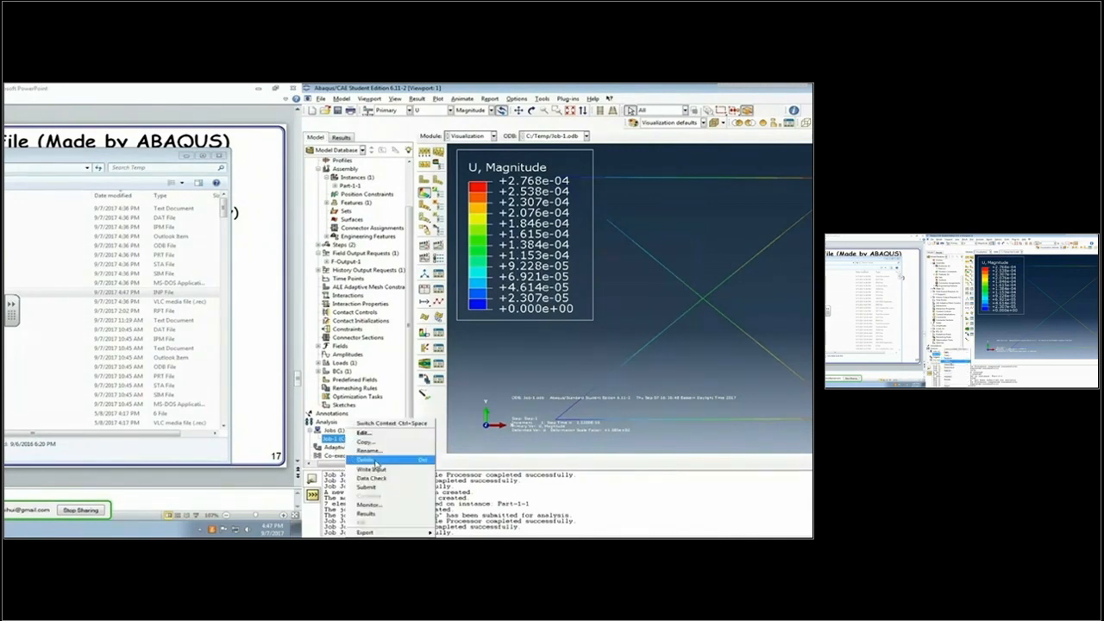
left_click(362, 450)
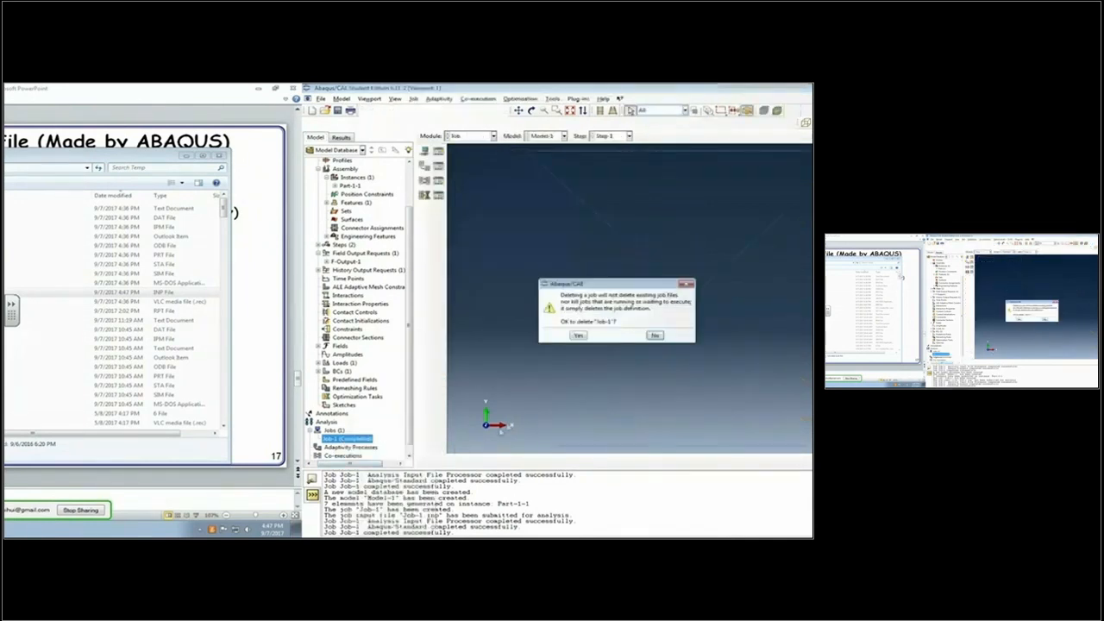
left_click(578, 335)
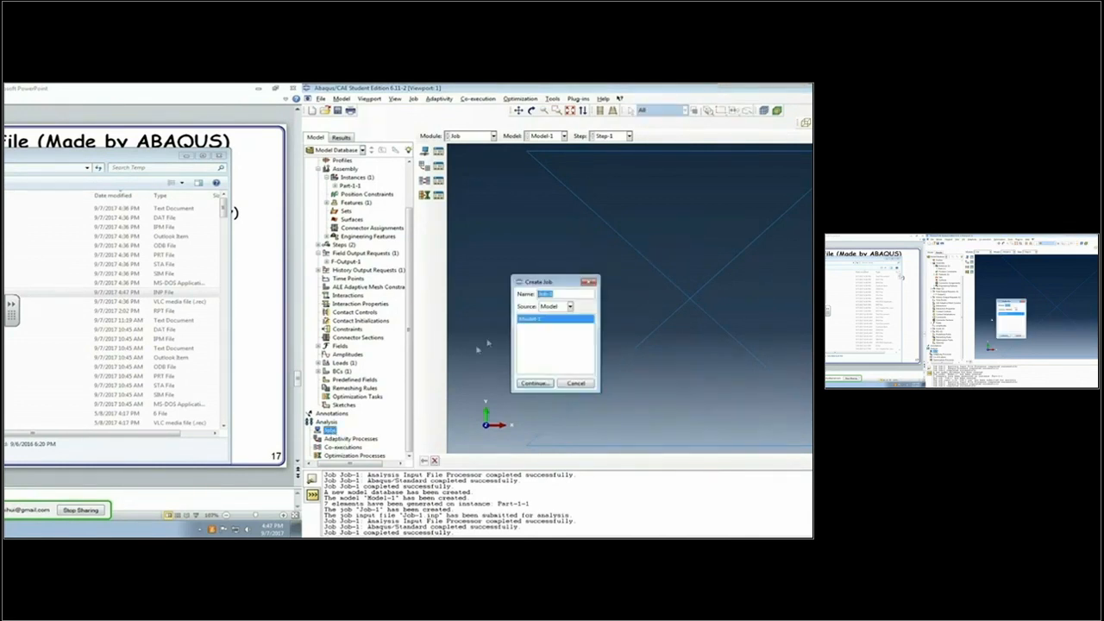
Step: Create a job named Job-1 from the input file C:\Temp\Job-1.inp, accepting the default job settings
left_click(570, 307)
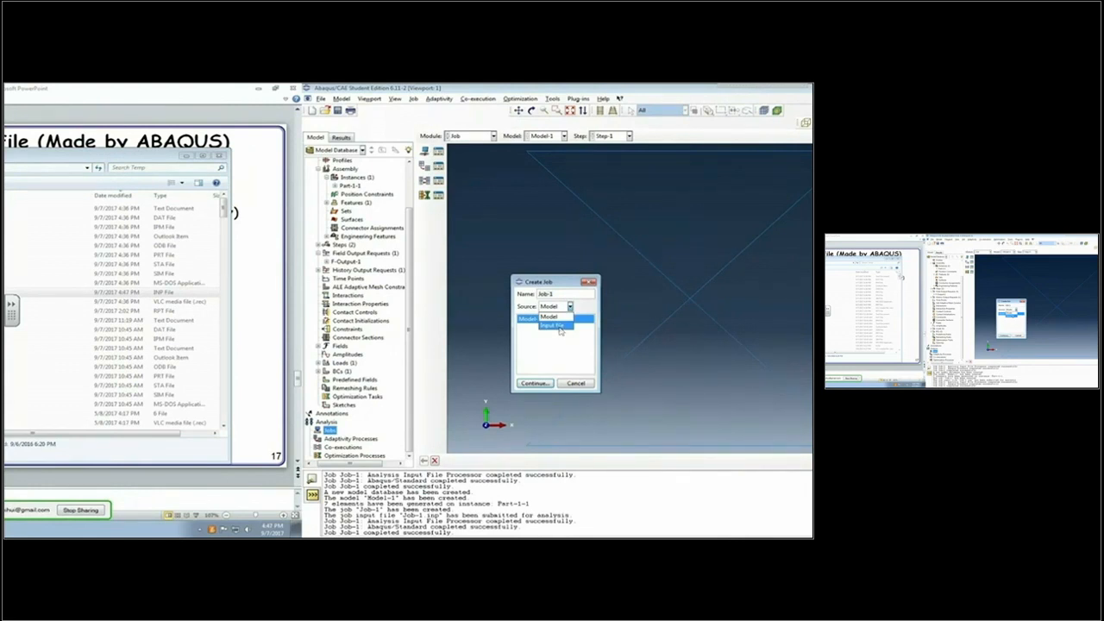
left_click(557, 325)
left_click(551, 319)
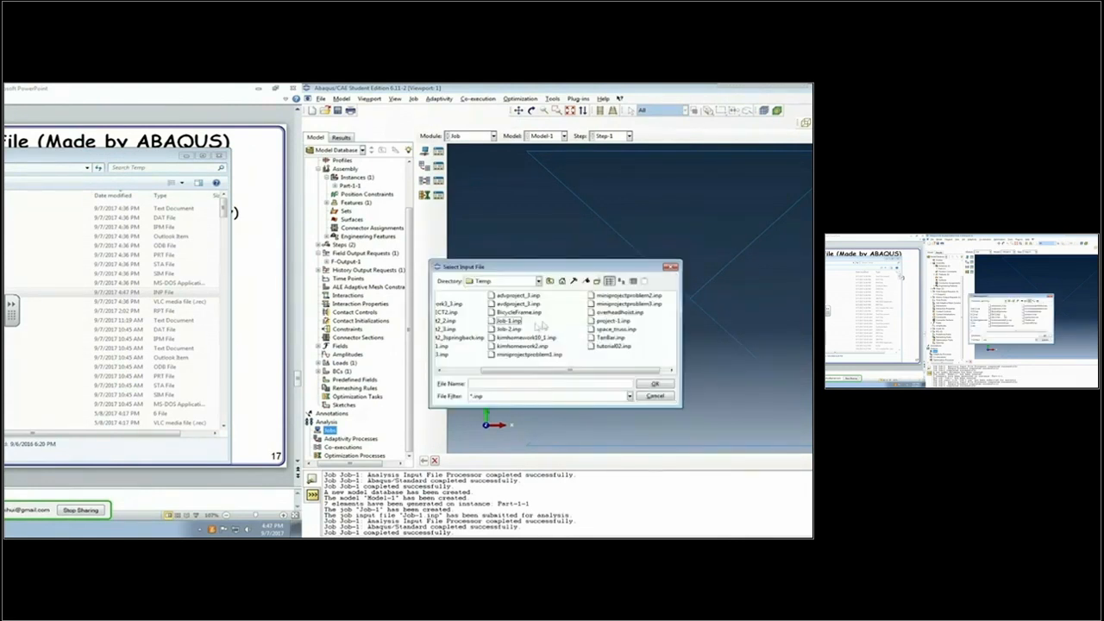
left_click(510, 321)
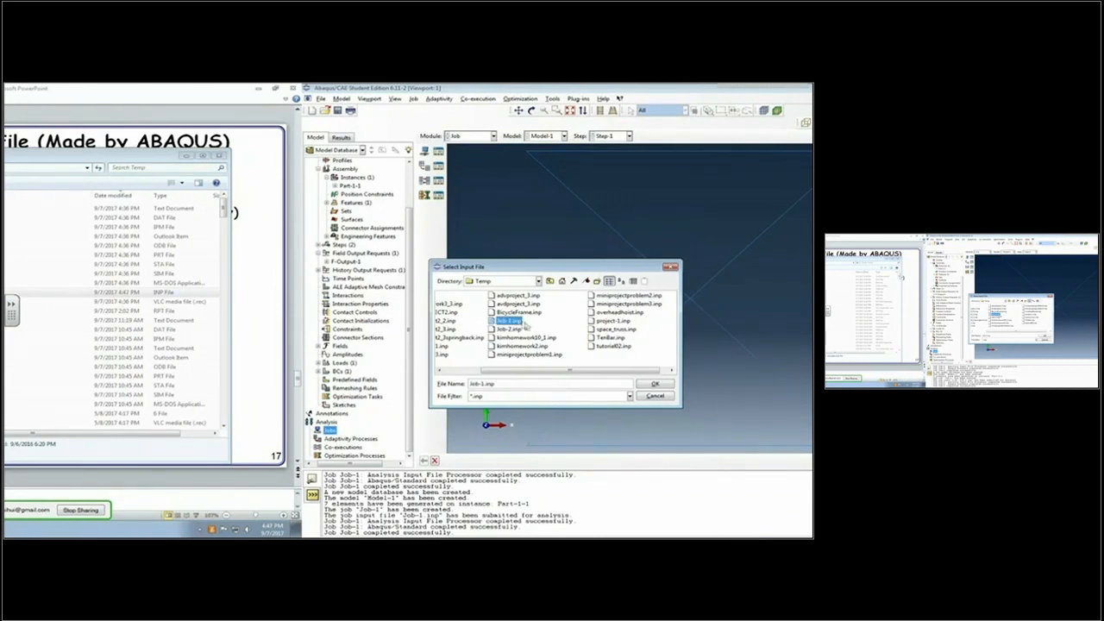
left_click(657, 385)
left_click(533, 383)
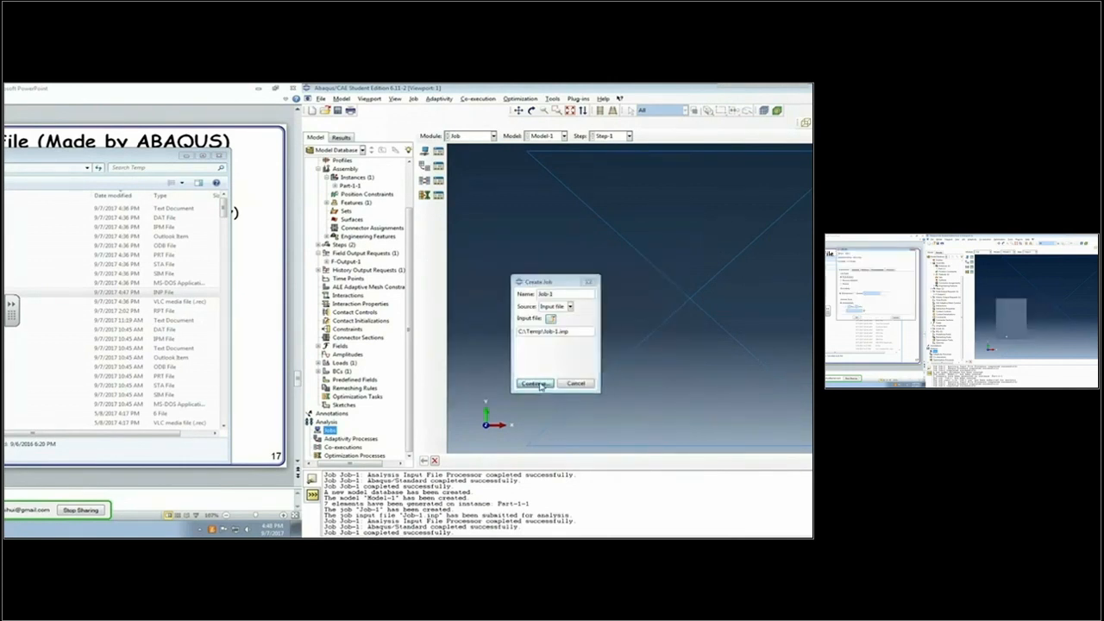
left_click(97, 331)
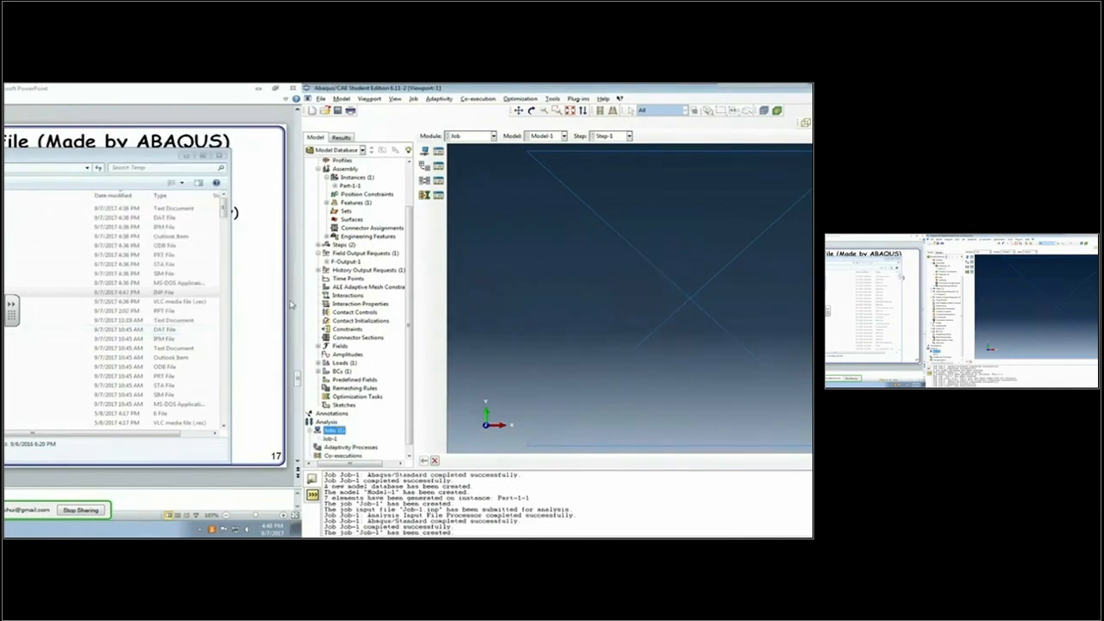
Step: Submit Job-1 for analysis and allow its existing job files to be overwritten
left_click(331, 439)
right_click(333, 439)
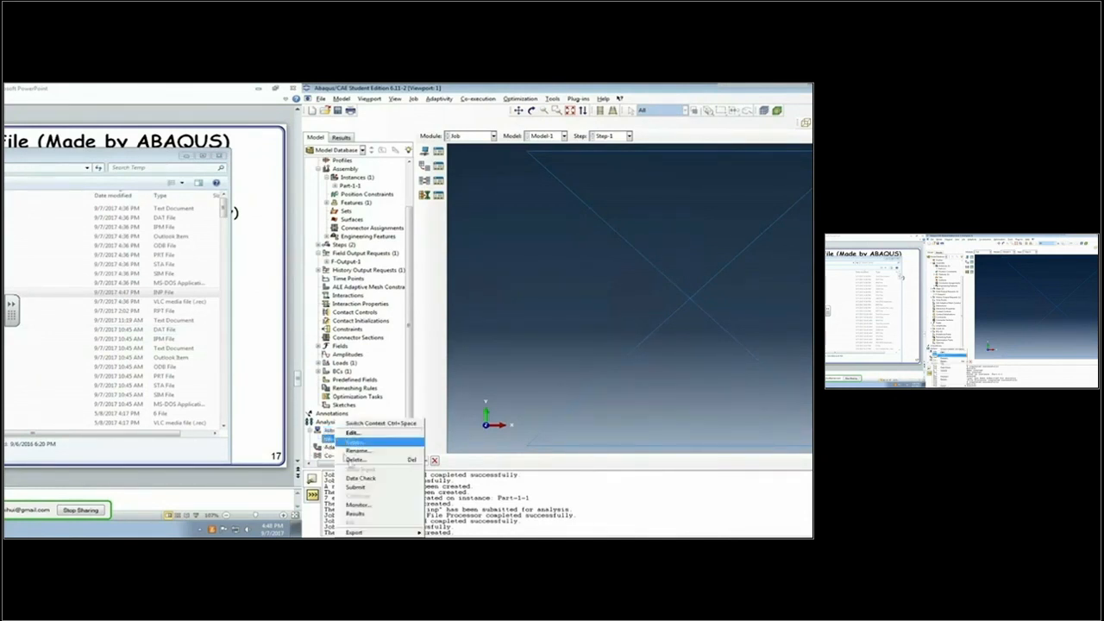
left_click(358, 487)
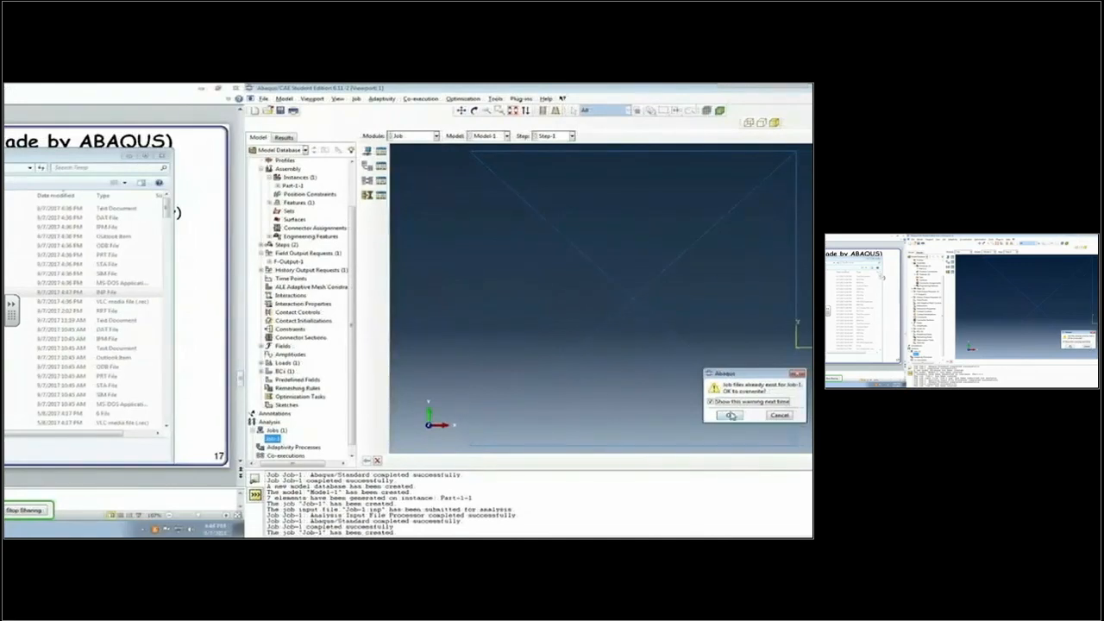
left_click(730, 415)
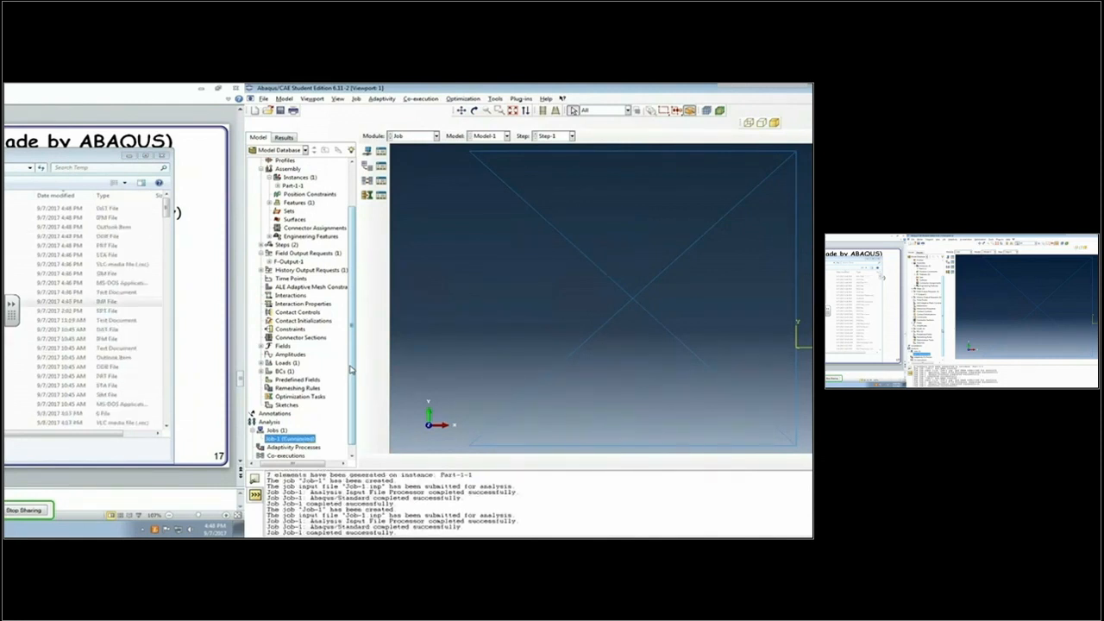
Step: Open the results of Job-1 and plot the Mises stress contours on the deformed truss
right_click(309, 443)
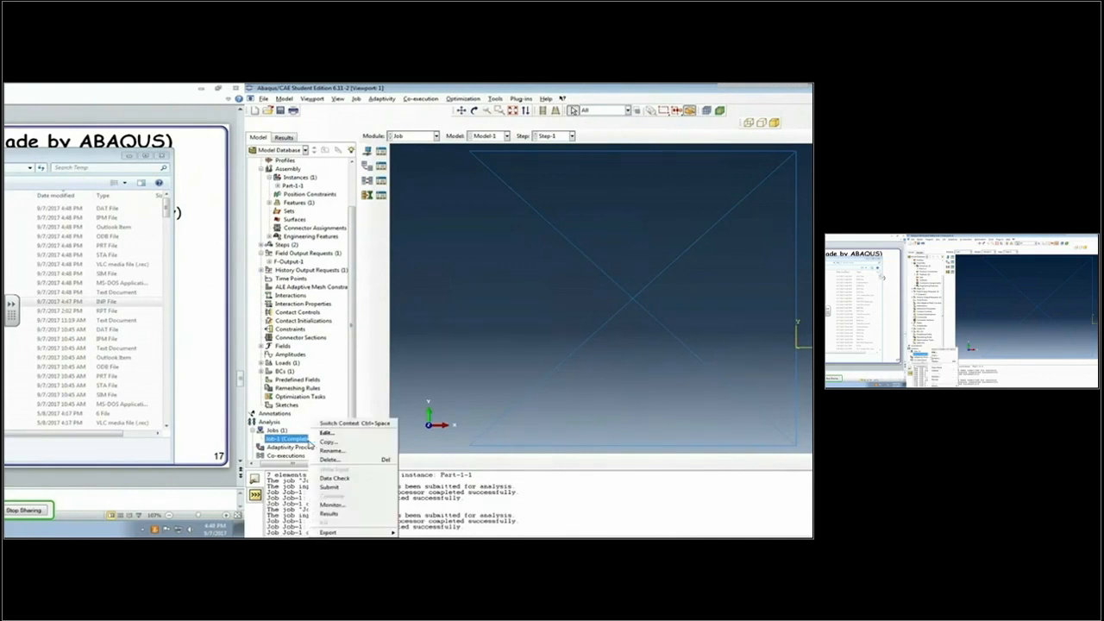
left_click(353, 512)
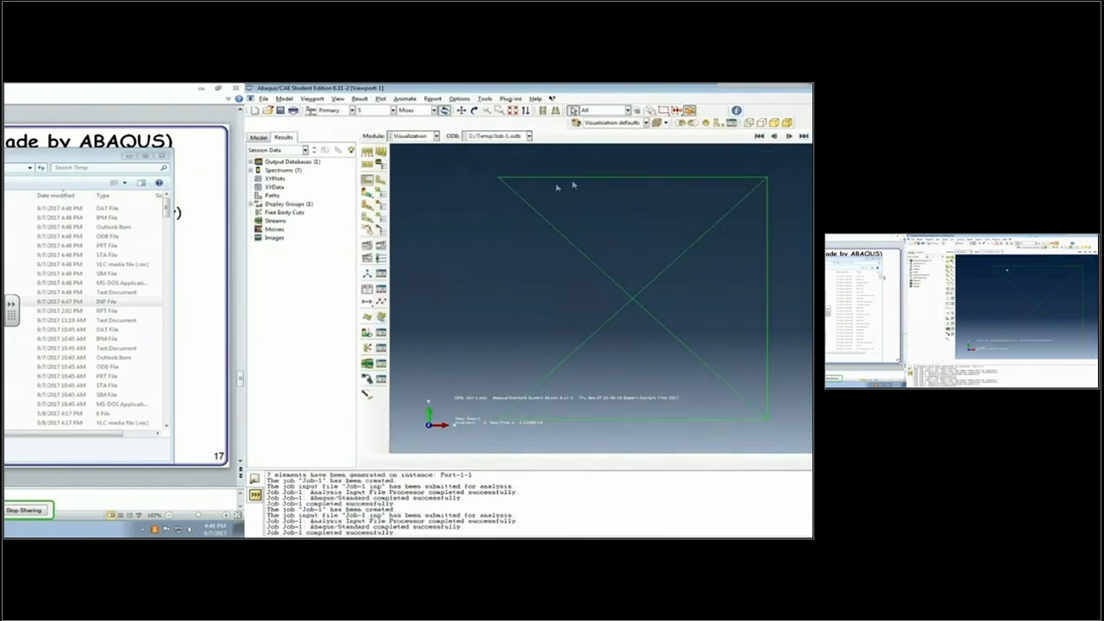
left_click(368, 192)
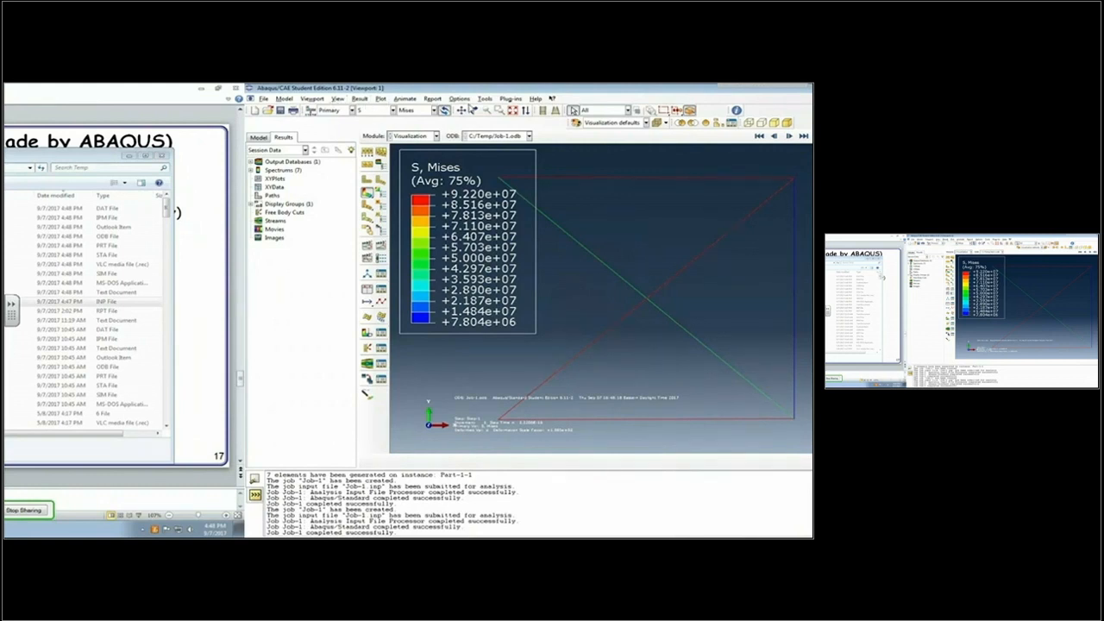
Step: Query the mesh of the Job-1 results, examine the reported node count, element count and element type, and close the query
left_click(485, 99)
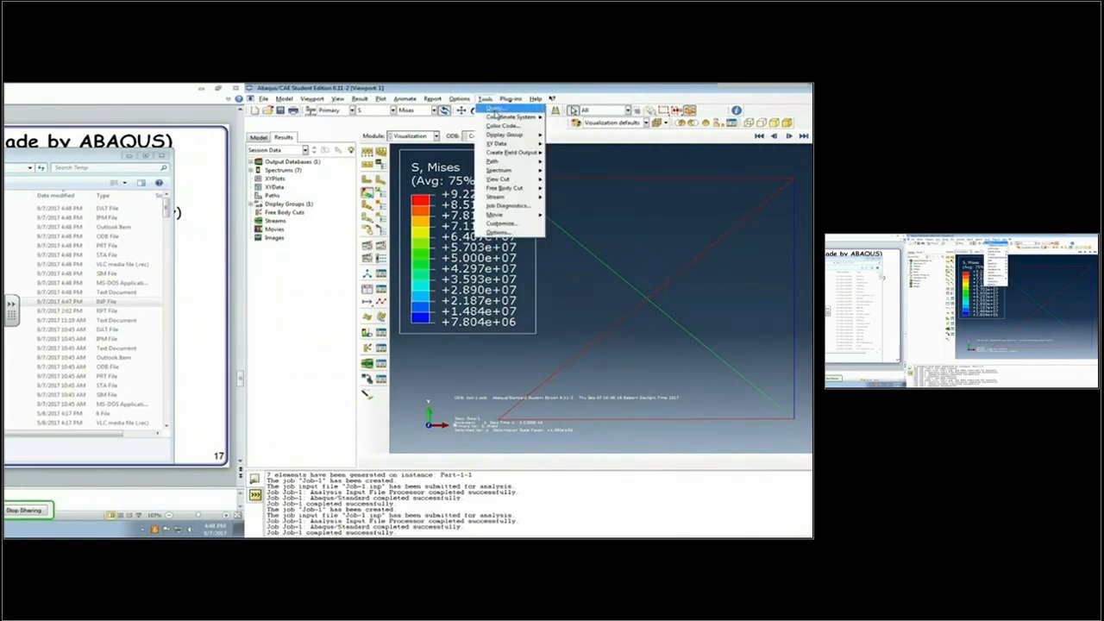
left_click(493, 109)
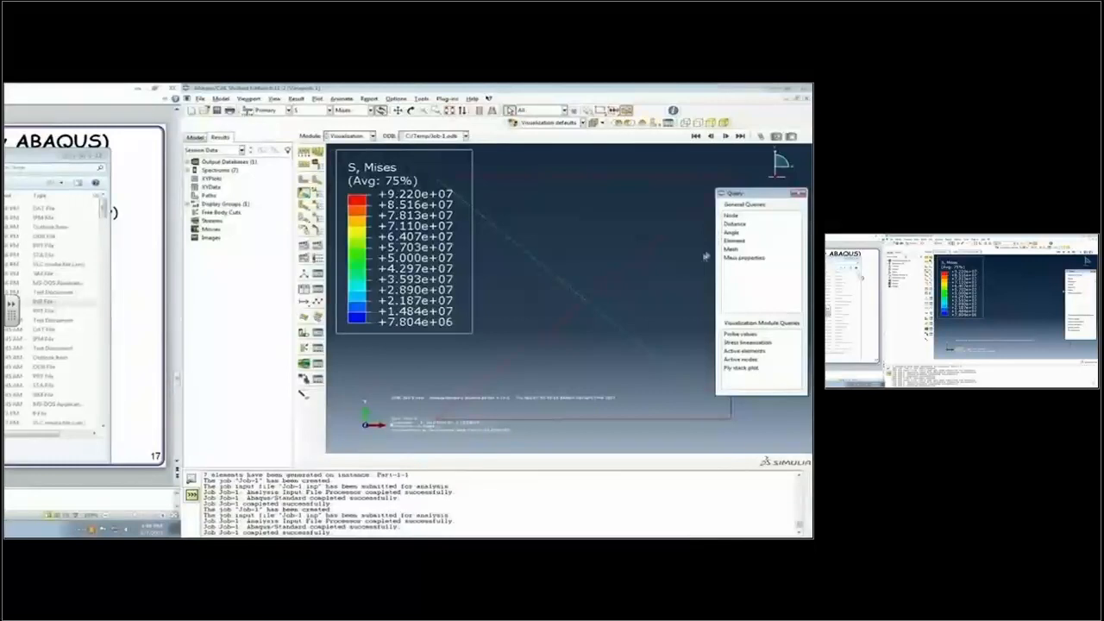
left_click(732, 248)
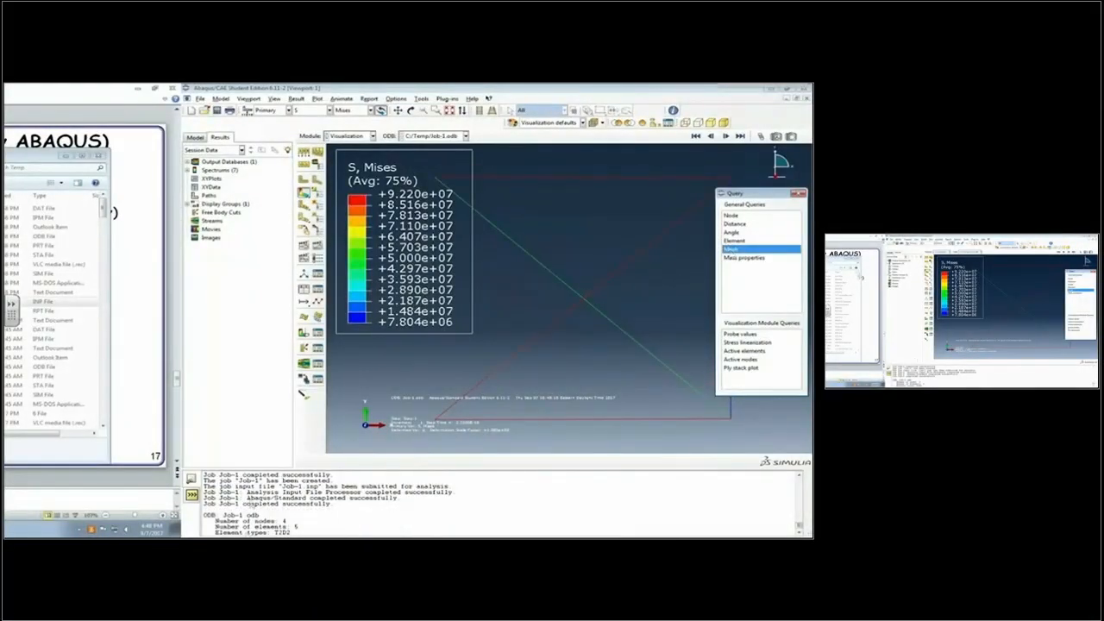
left_click_drag(214, 521, 292, 521)
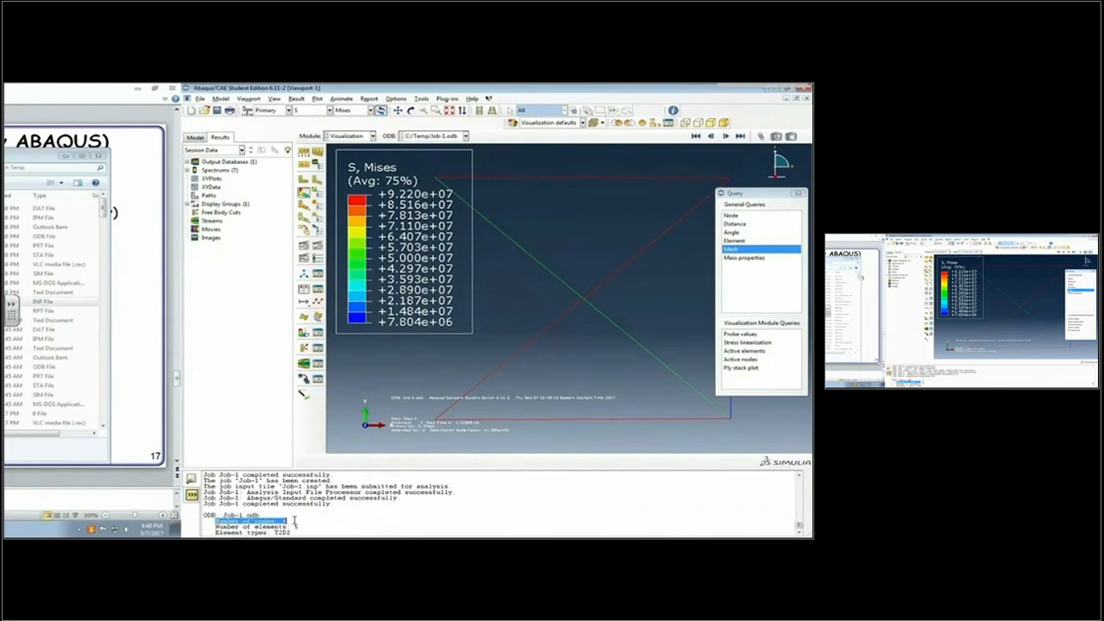
left_click_drag(297, 528, 280, 532)
left_click(294, 531)
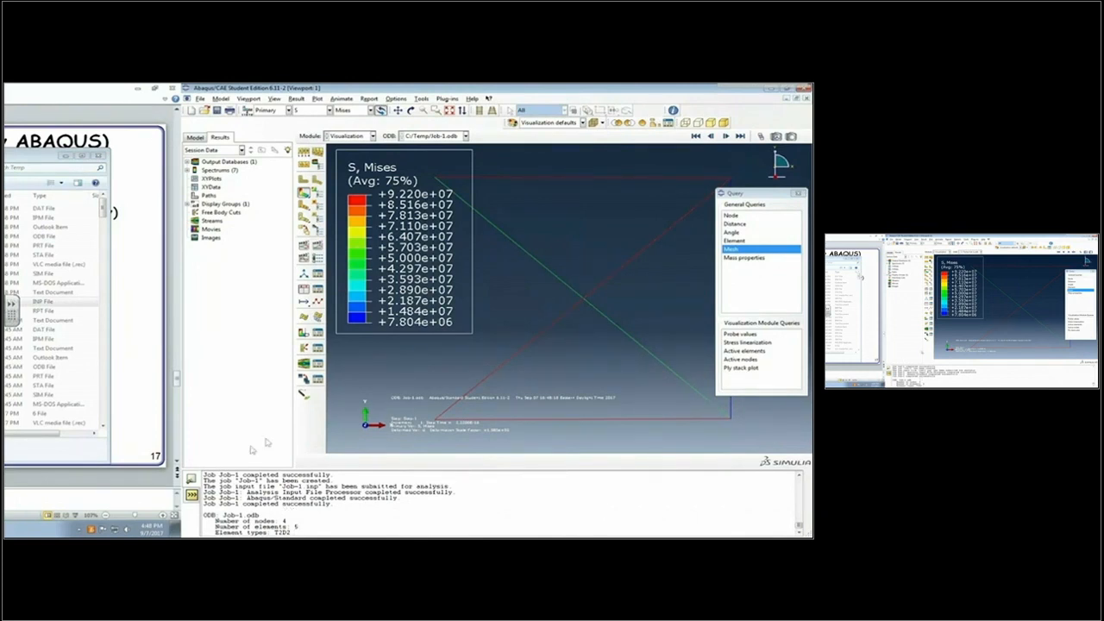
left_click(800, 196)
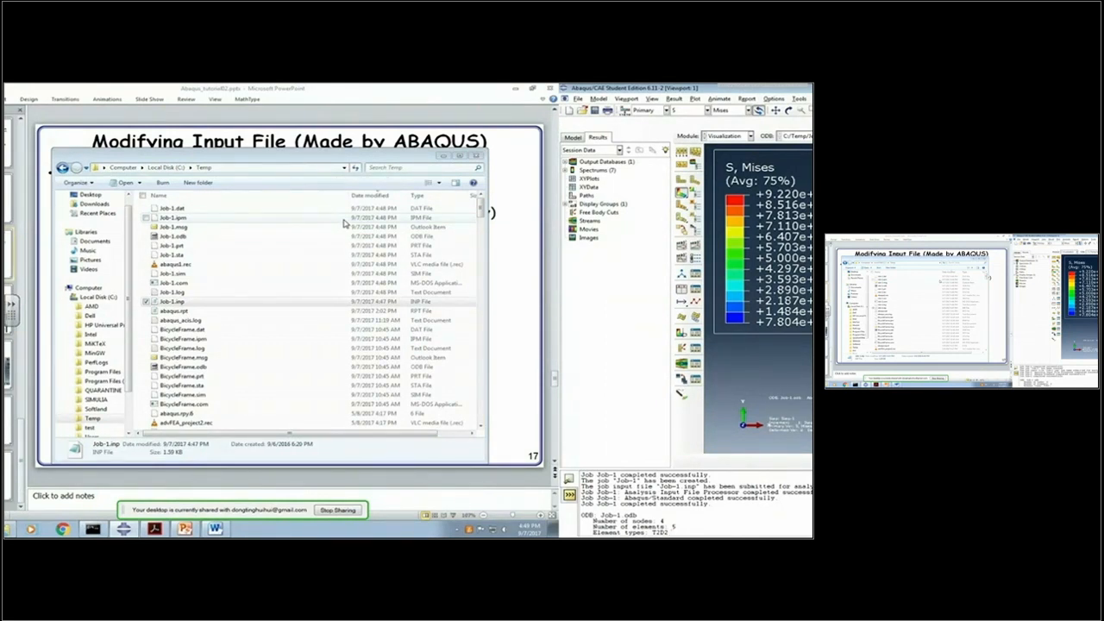
Step: Close the Temp folder window and write a field output report of stress component S11 at the integration points
left_click(476, 156)
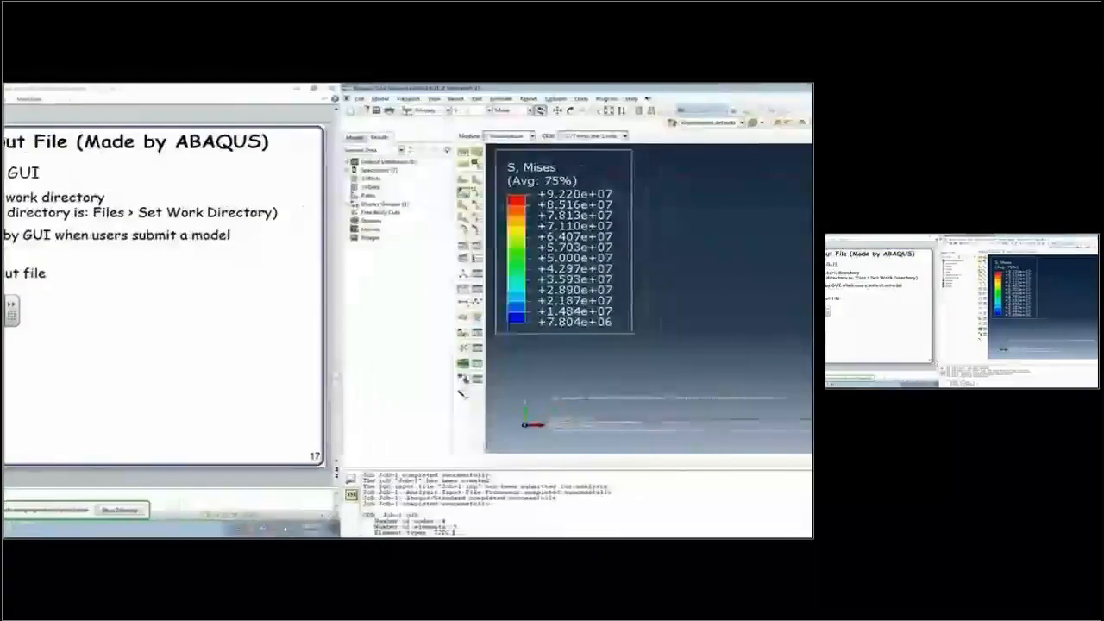
left_click(529, 99)
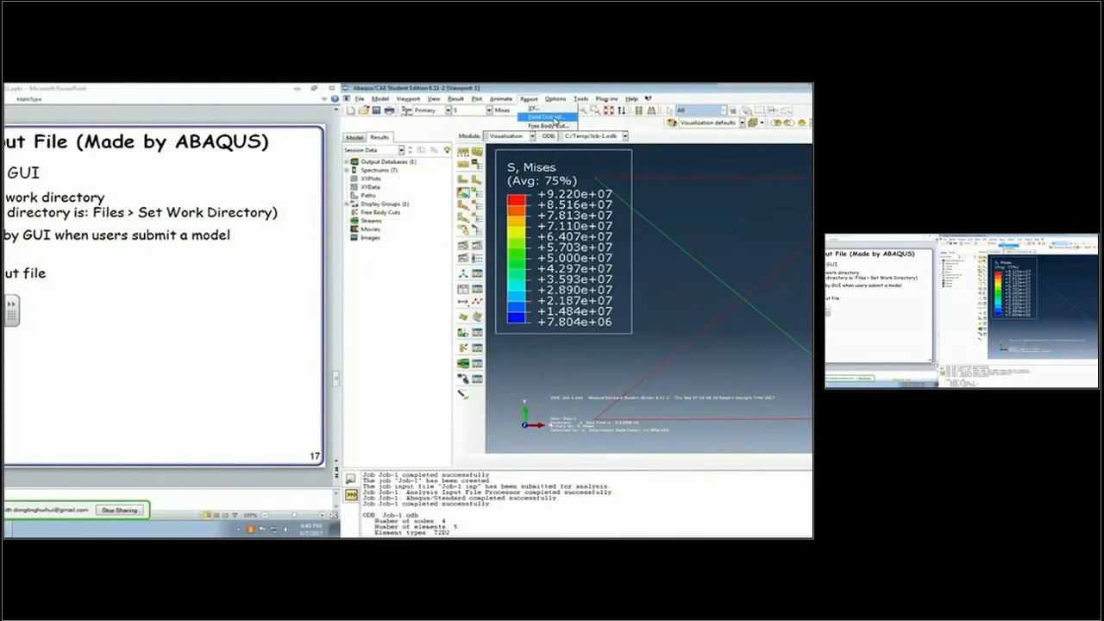
left_click(553, 118)
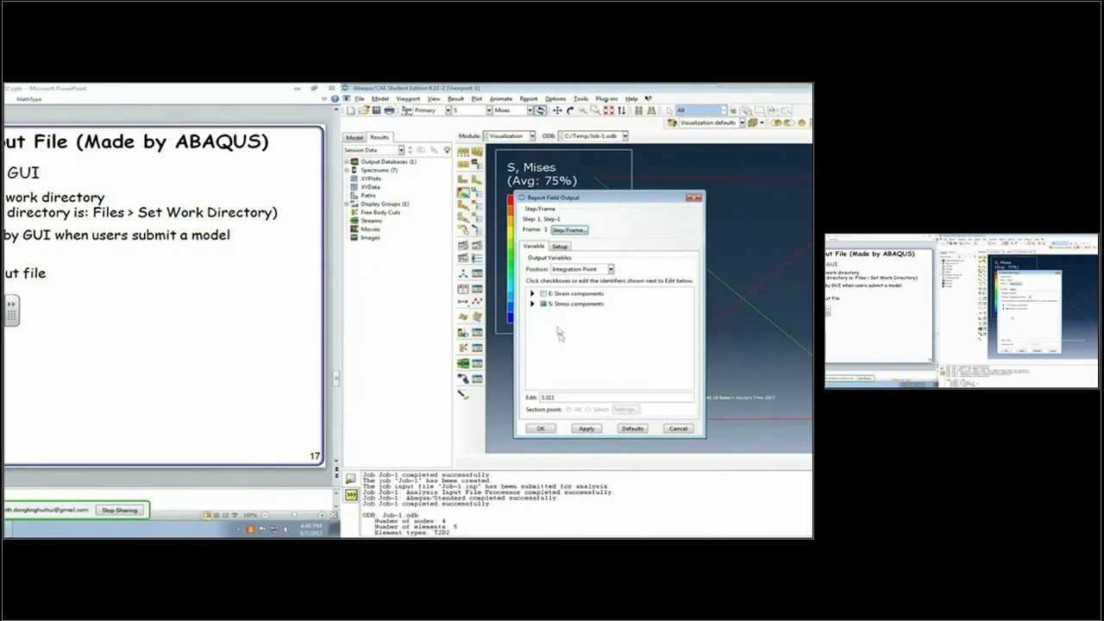
left_click(586, 429)
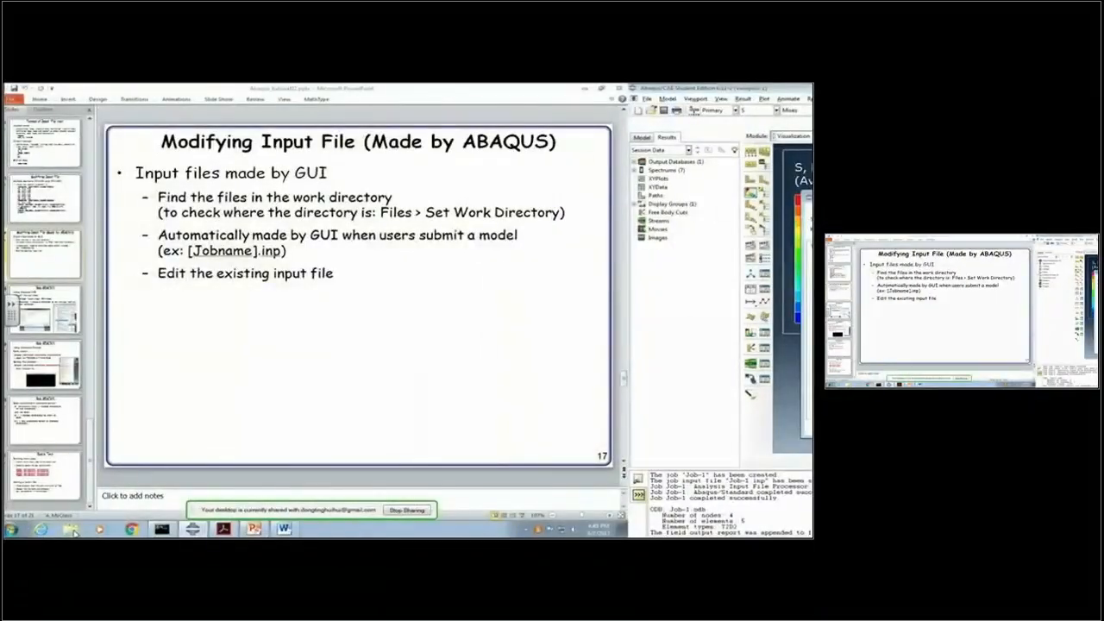
Step: Browse to the C:\Temp folder in the file explorer and open the report file abaqus.rpt
left_click(72, 530)
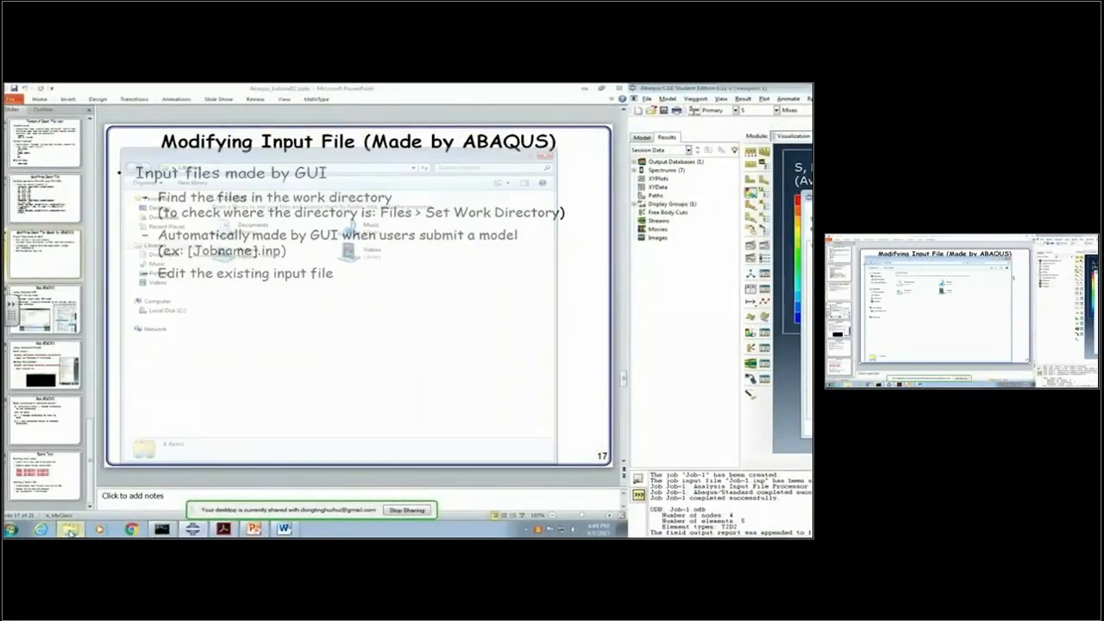
left_click(172, 313)
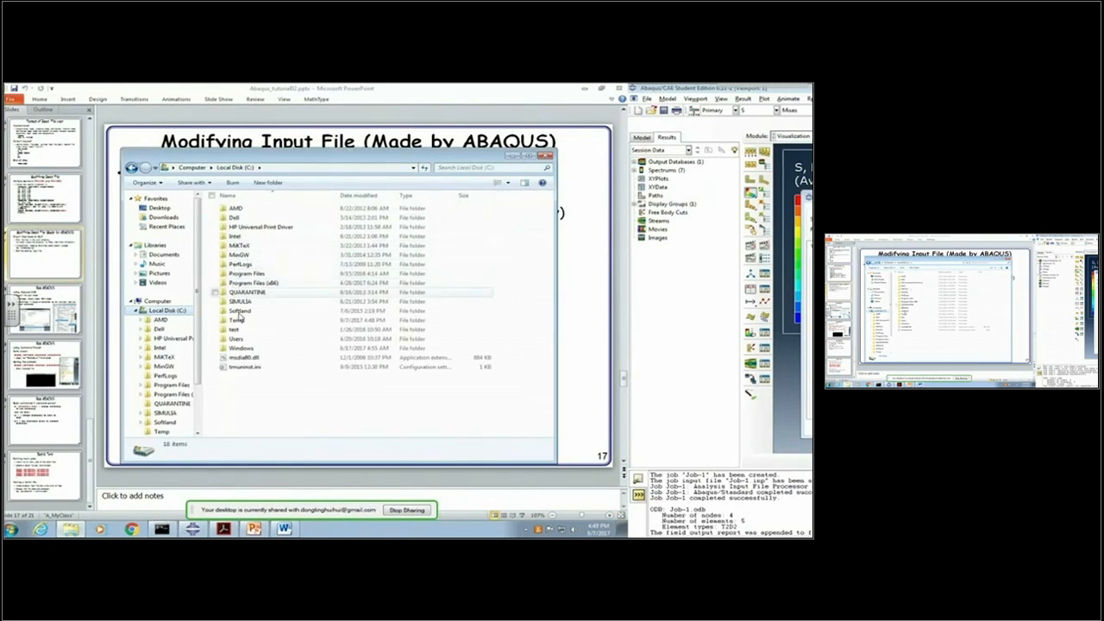
double_click(238, 319)
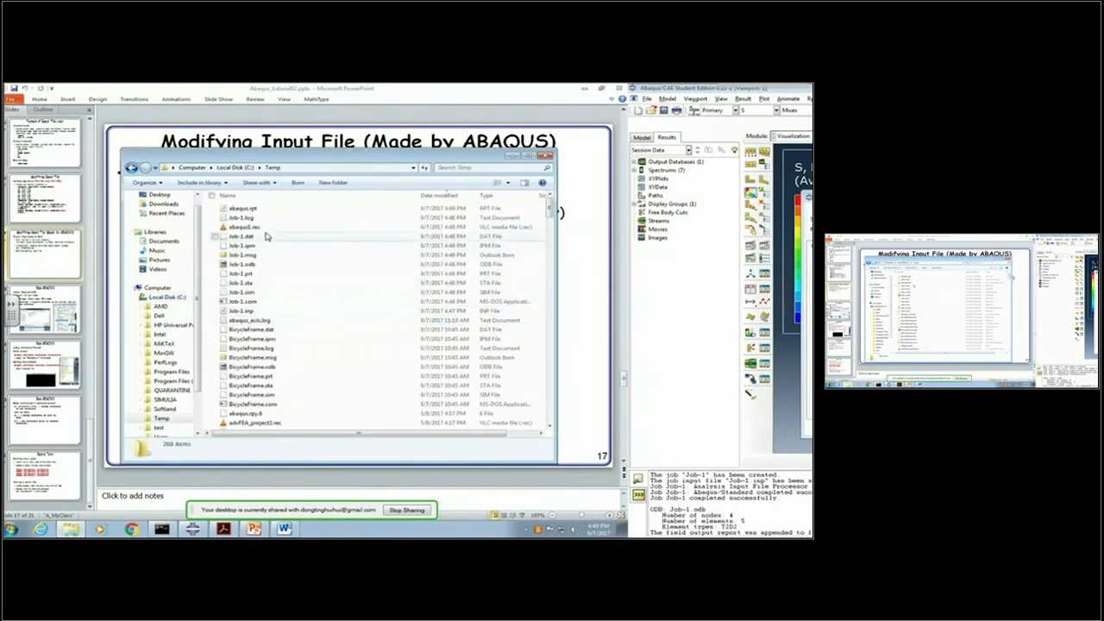
double_click(270, 213)
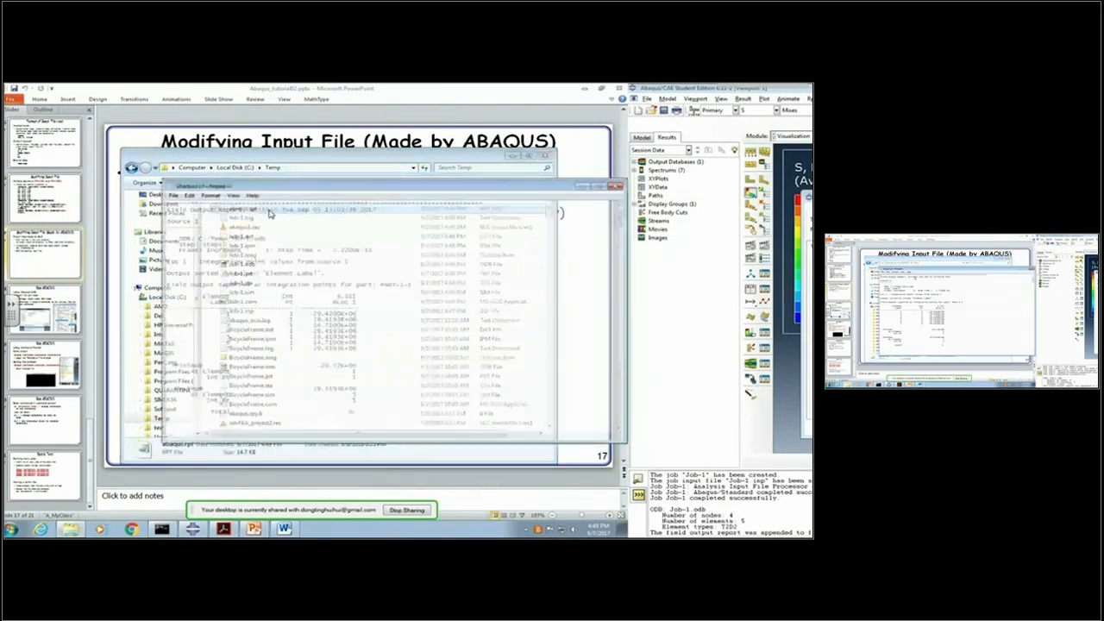
Step: Examine the latest S11 element stresses for both regions at the end of the report, and close the file
scroll(449, 362, "down", 15)
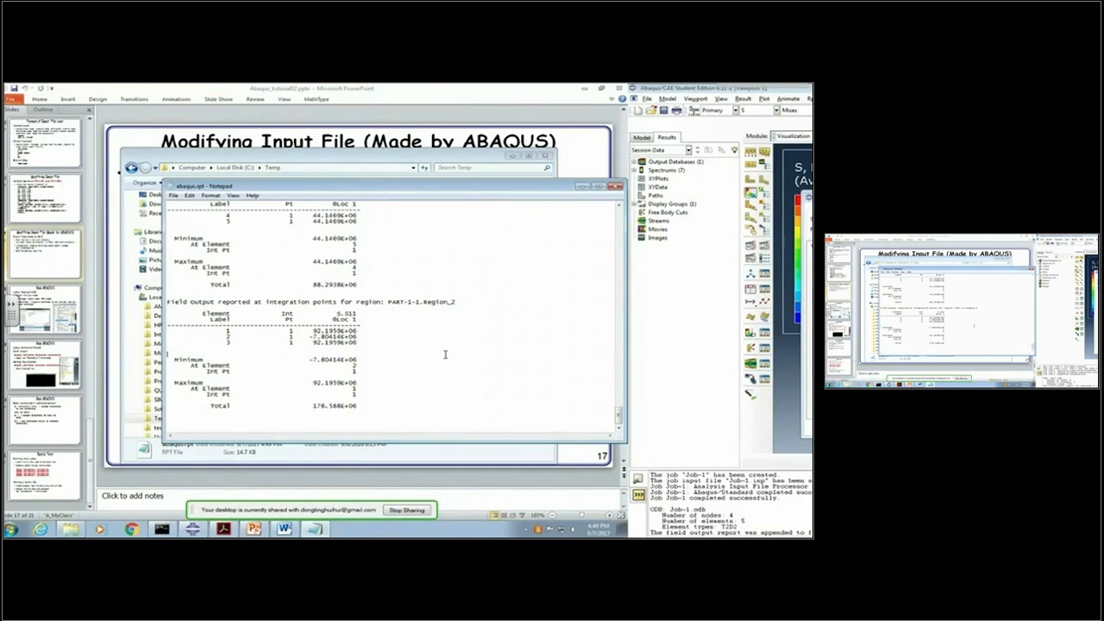
scroll(445, 354, "up", 3)
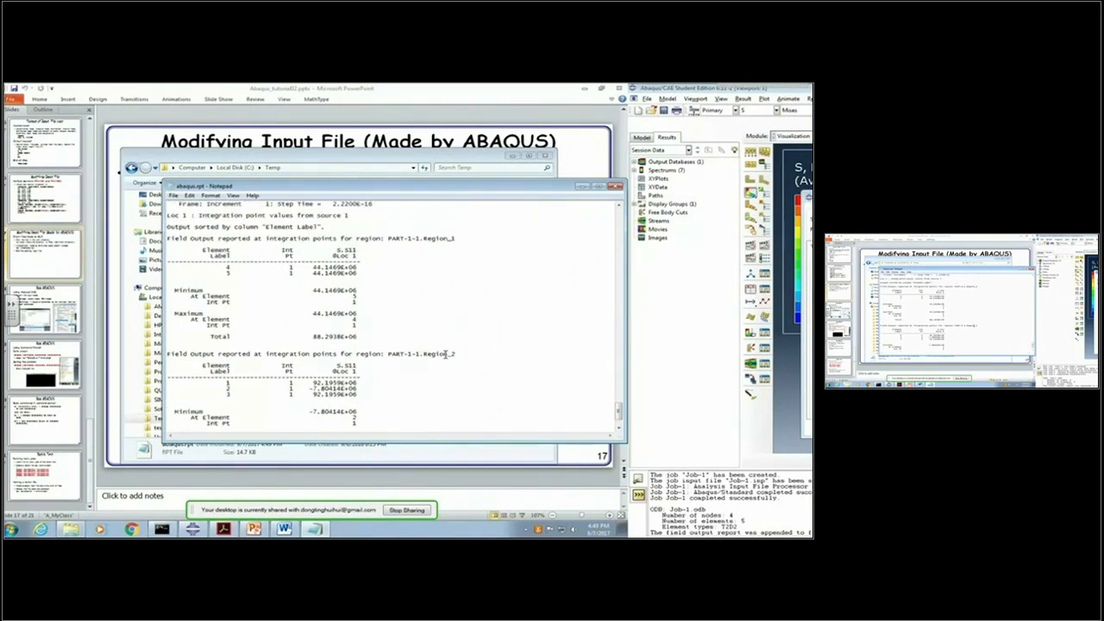
scroll(445, 354, "up", 1)
scroll(445, 353, "down", 3)
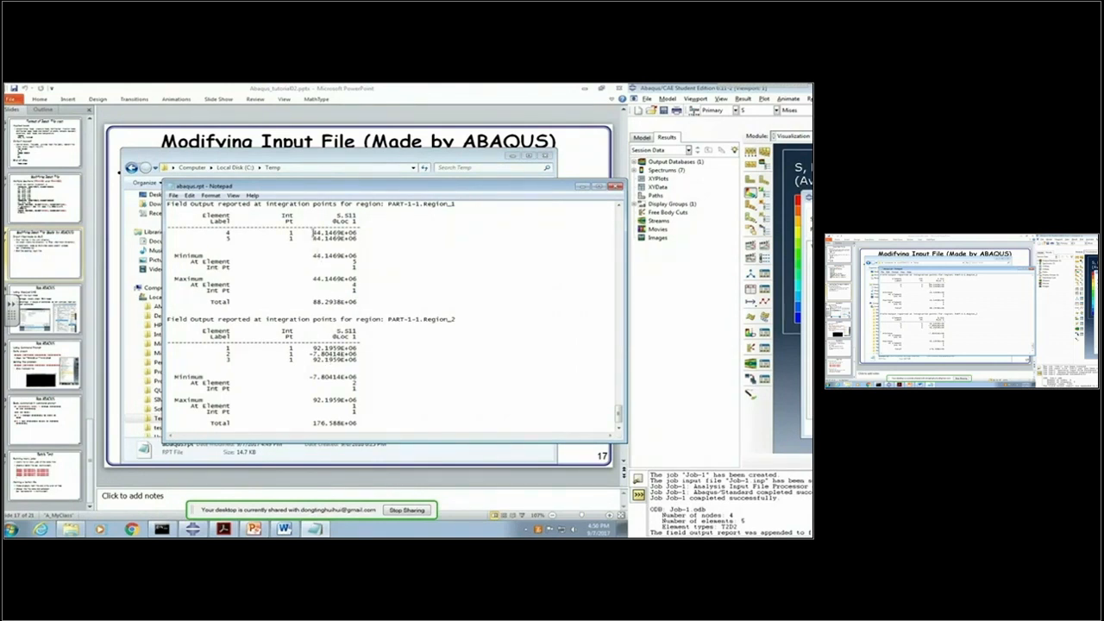
left_click_drag(312, 232, 340, 232)
left_click(305, 355)
left_click_drag(305, 354, 310, 354)
left_click(618, 188)
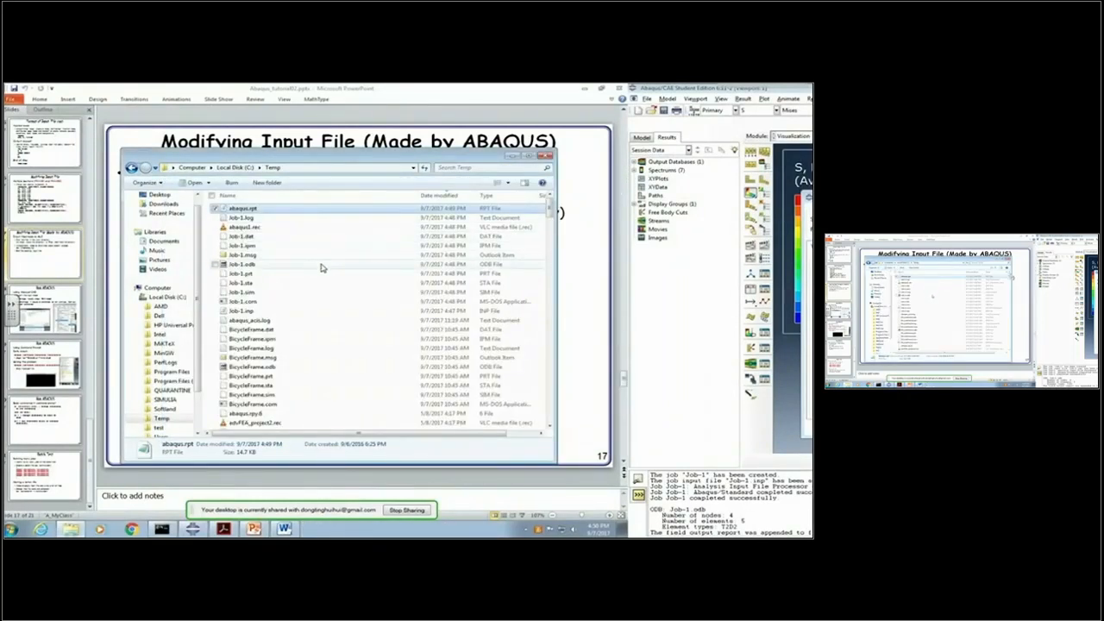
Step: Open Job-1.inp from the Temp folder in a maximized window and go to its section definitions
double_click(316, 311)
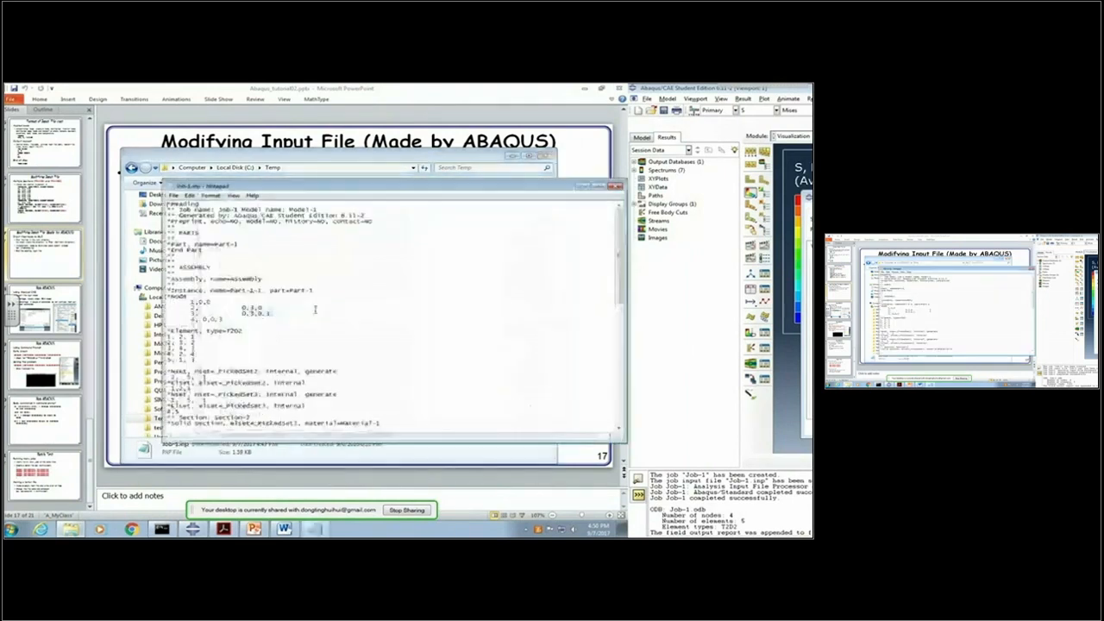
left_click(595, 185)
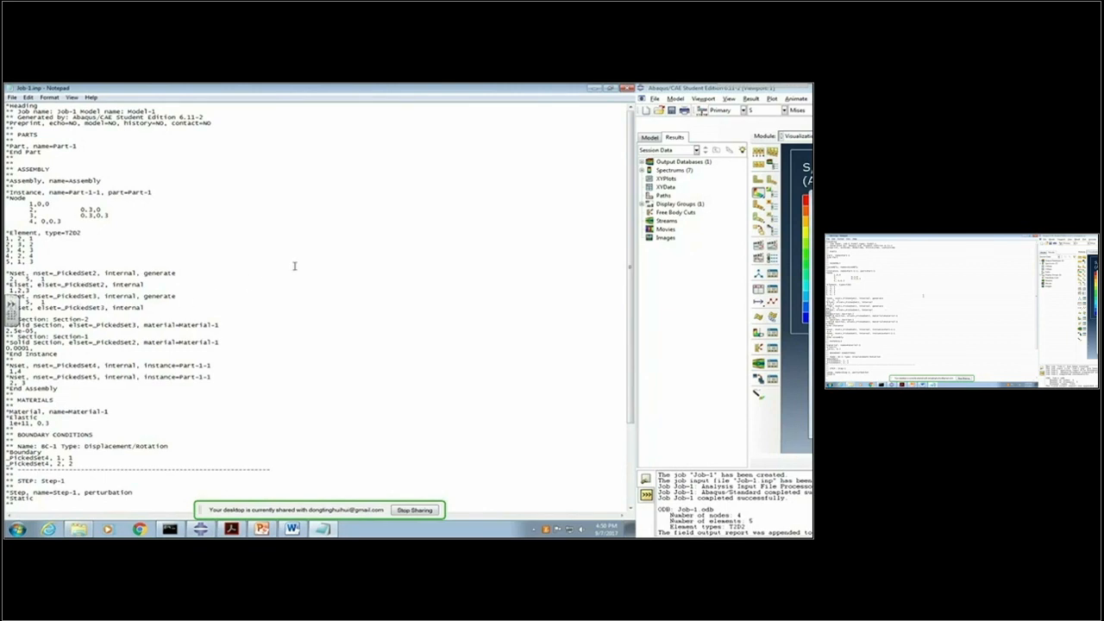
scroll(295, 265, "down", 6)
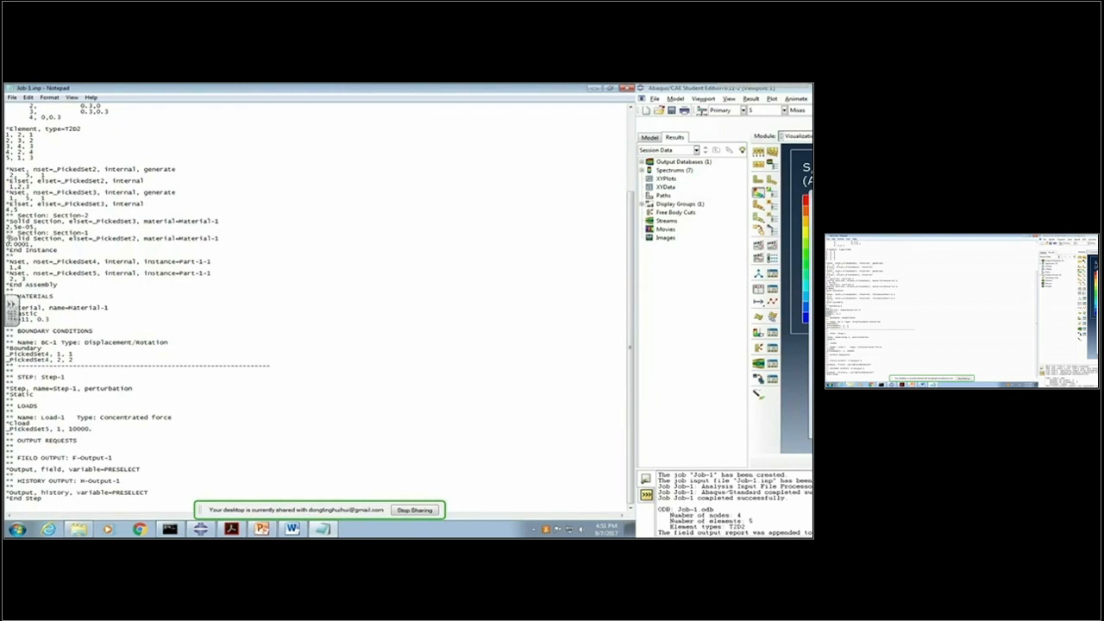
Step: Duplicate the _PickedSet2 solid section definition with area 0.0001 and assign the copy to element set _PickedSet4
left_click_drag(6, 238, 32, 245)
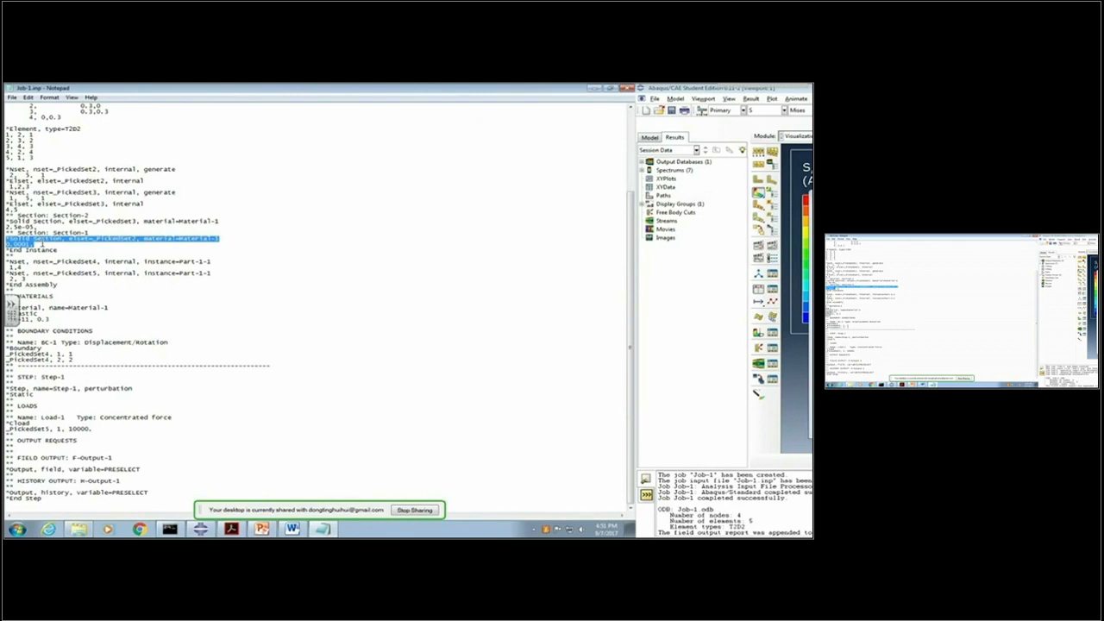
left_click(41, 245)
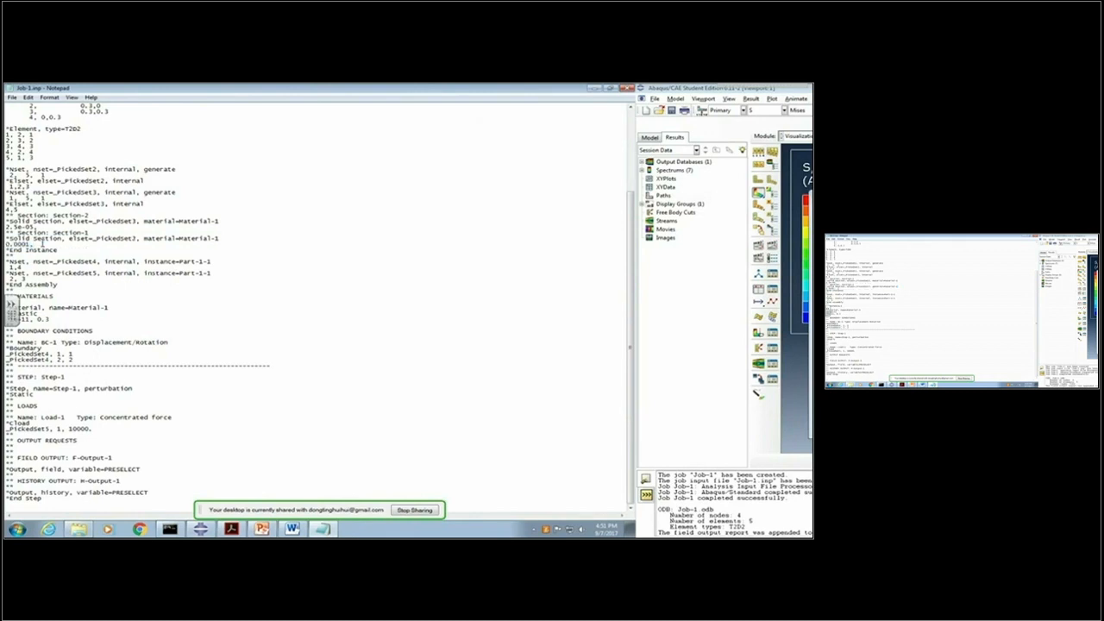
type("*Solid Section, elset=_PickedSet2, material=Material-1 0.0001, 1")
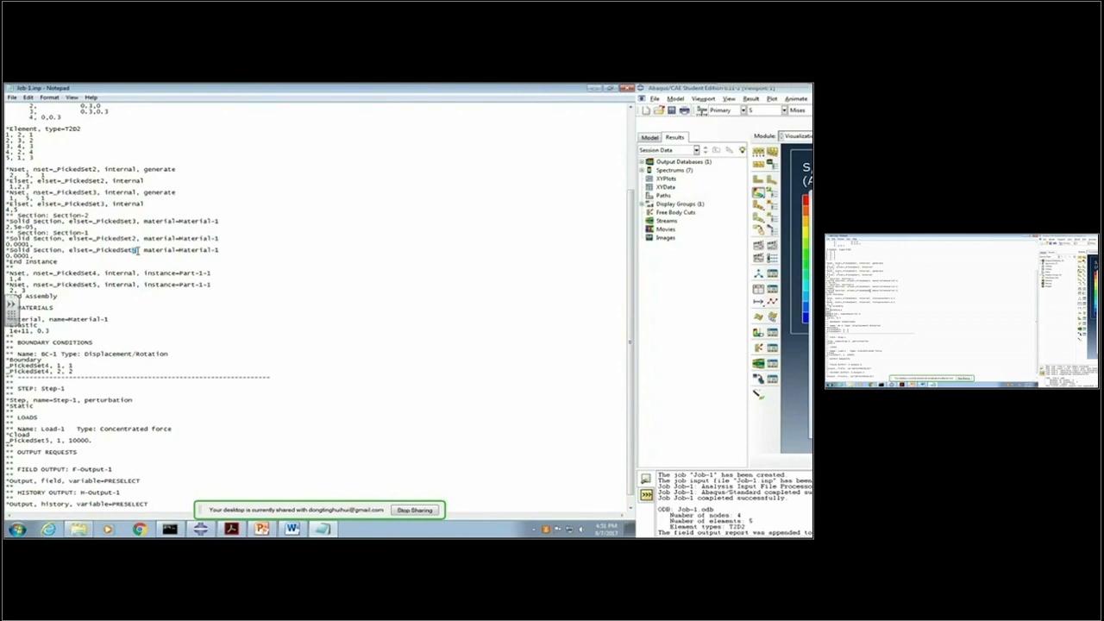
left_click(137, 249)
key("BackSpace")
type("4")
Step: Duplicate the _PickedSet2 Elset definition, rename the copy _PickedSet4 and make element 2 its only member
left_click_drag(7, 181, 31, 187)
key("ctrl+c")
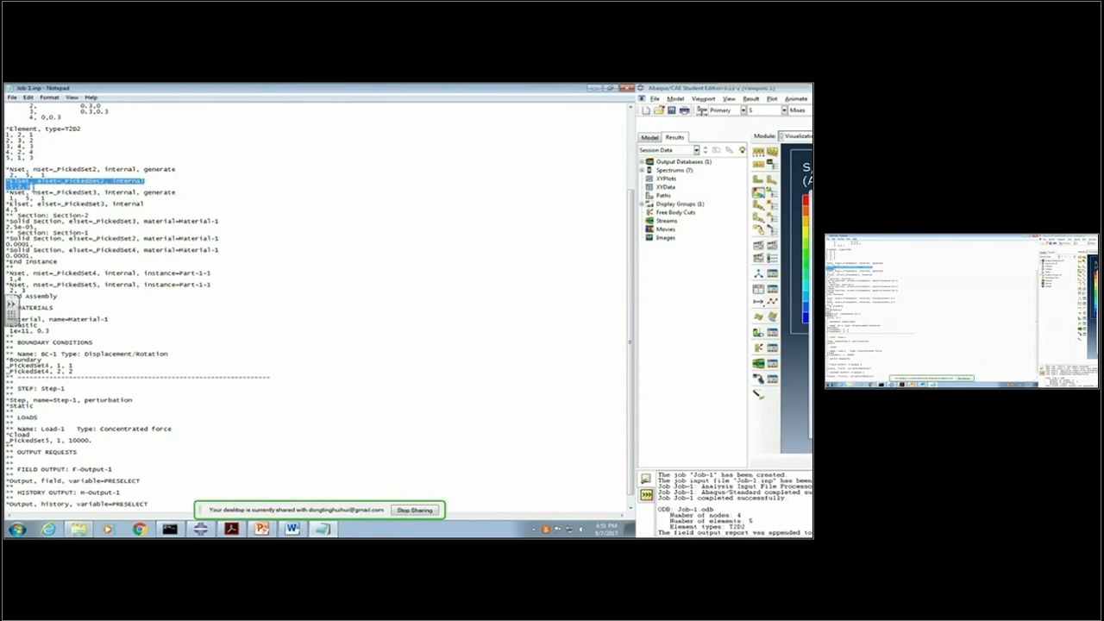
left_click(33, 183)
key("ctrl+v")
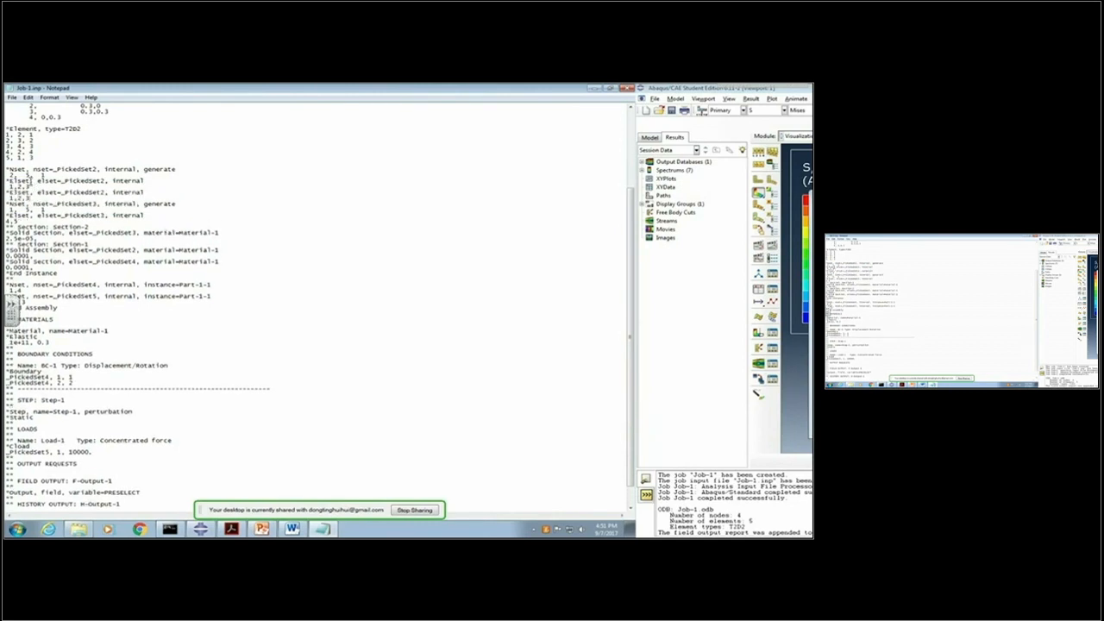
left_click_drag(101, 192, 106, 193)
type("4")
left_click_drag(31, 200, 7, 200)
type("2")
Step: Change the members of element set _PickedSet2 to elements 1 and 3
left_click_drag(29, 187, 23, 187)
key("BackSpace")
key("BackSpace")
key("BackSpace")
key("BackSpace")
type("3")
Step: Set the solid section area to 0.00005 for _PickedSet4 and 0.00015 for _PickedSet2
left_click_drag(7, 267, 31, 268)
type("05")
left_click(33, 256)
scroll(95, 308, "down", 1)
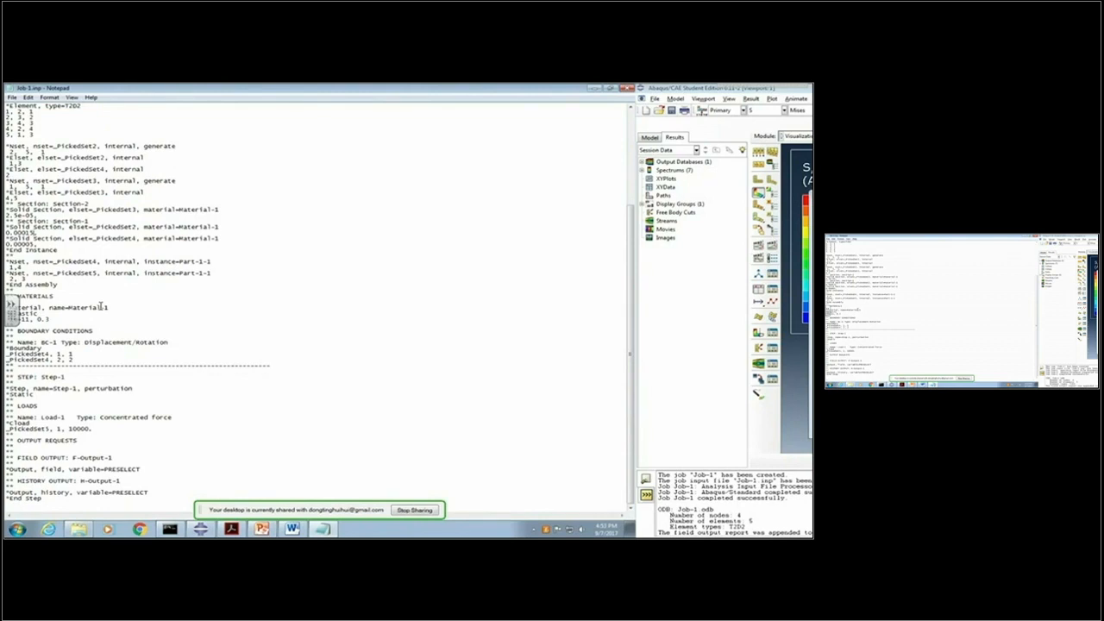
Step: Save the edited Job-1.inp and close the text editor
scroll(104, 304, "up", 1)
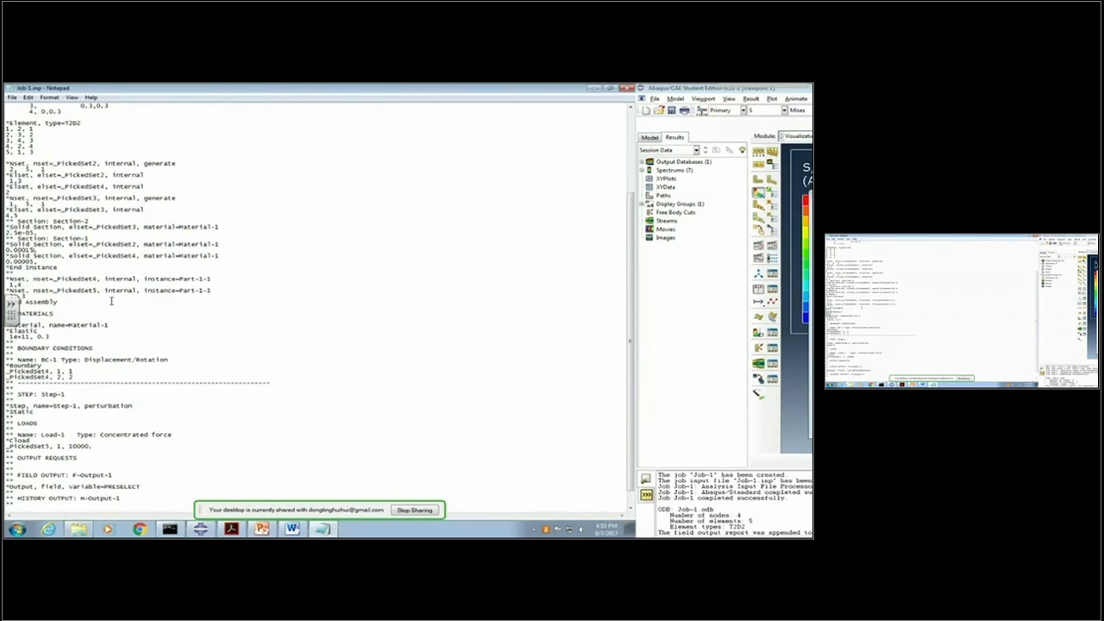
left_click(11, 101)
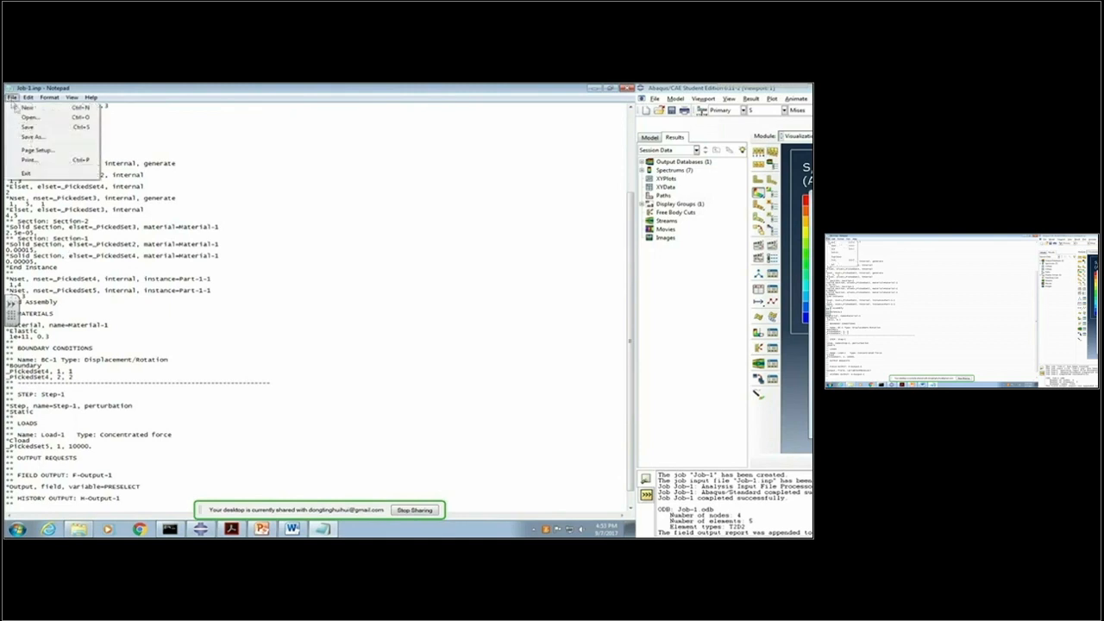
left_click(51, 129)
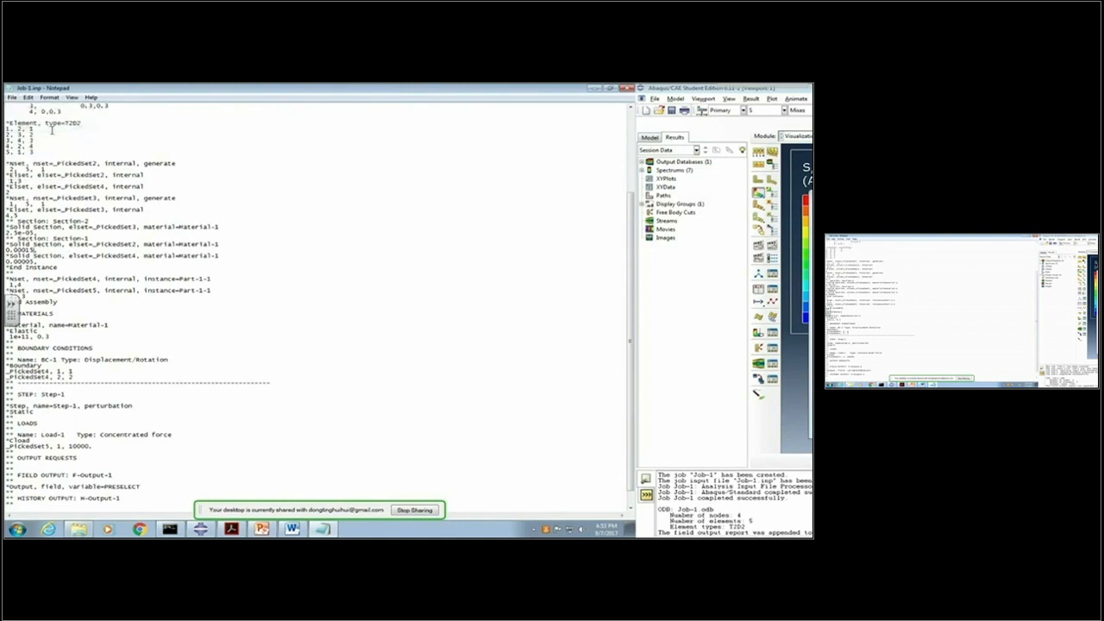
left_click(626, 90)
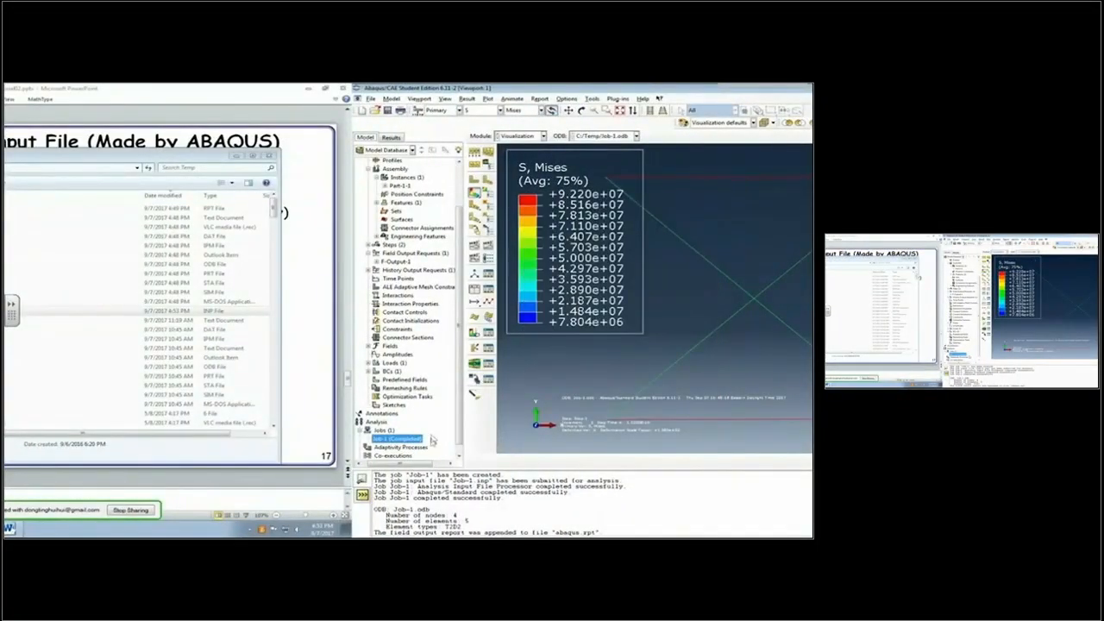
Step: Resubmit Job-1 for analysis with the edited input file and accept overwriting the existing job files
right_click(408, 439)
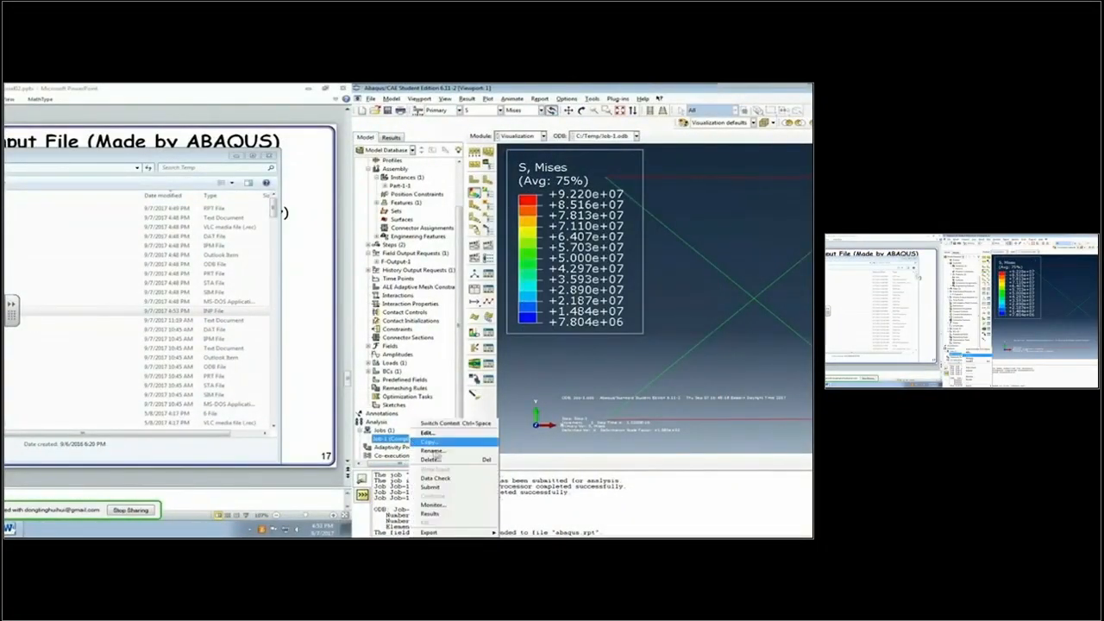
left_click(463, 489)
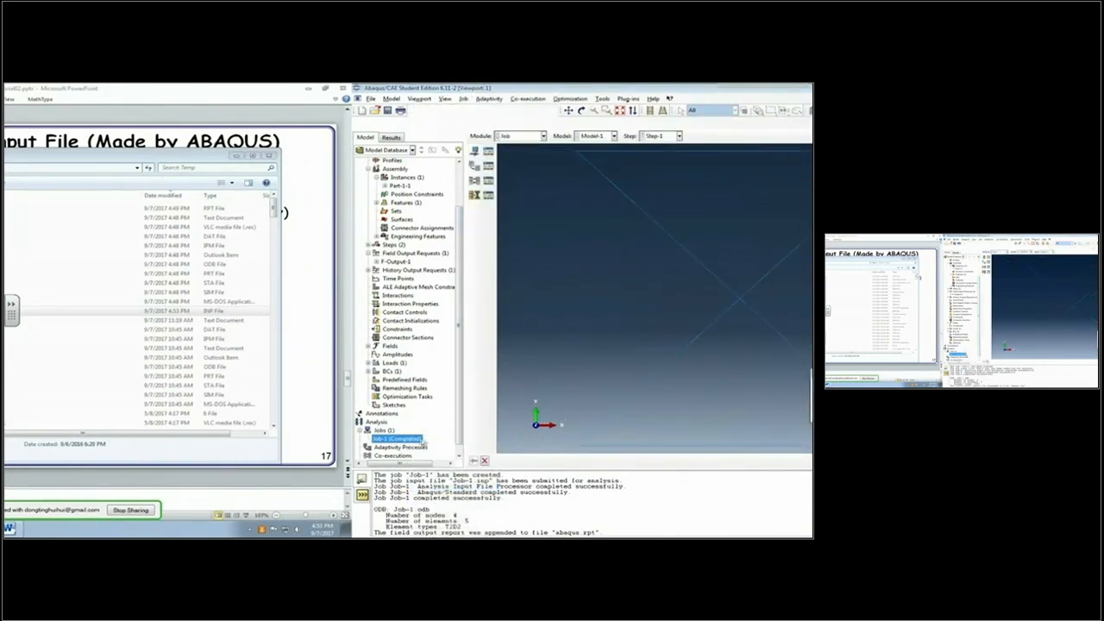
right_click(405, 443)
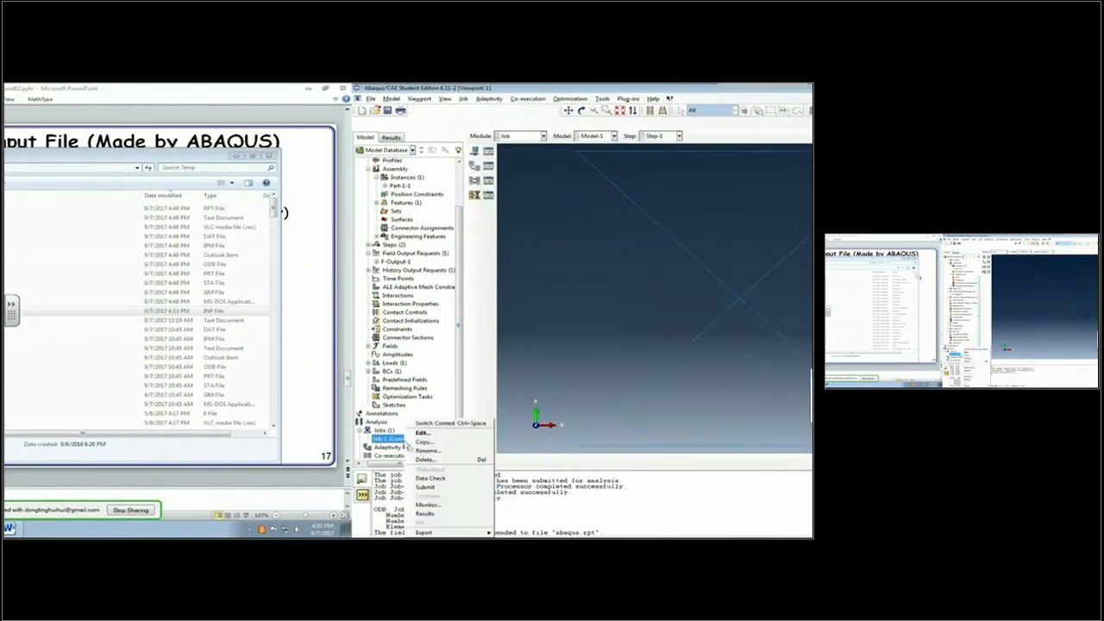
left_click(435, 489)
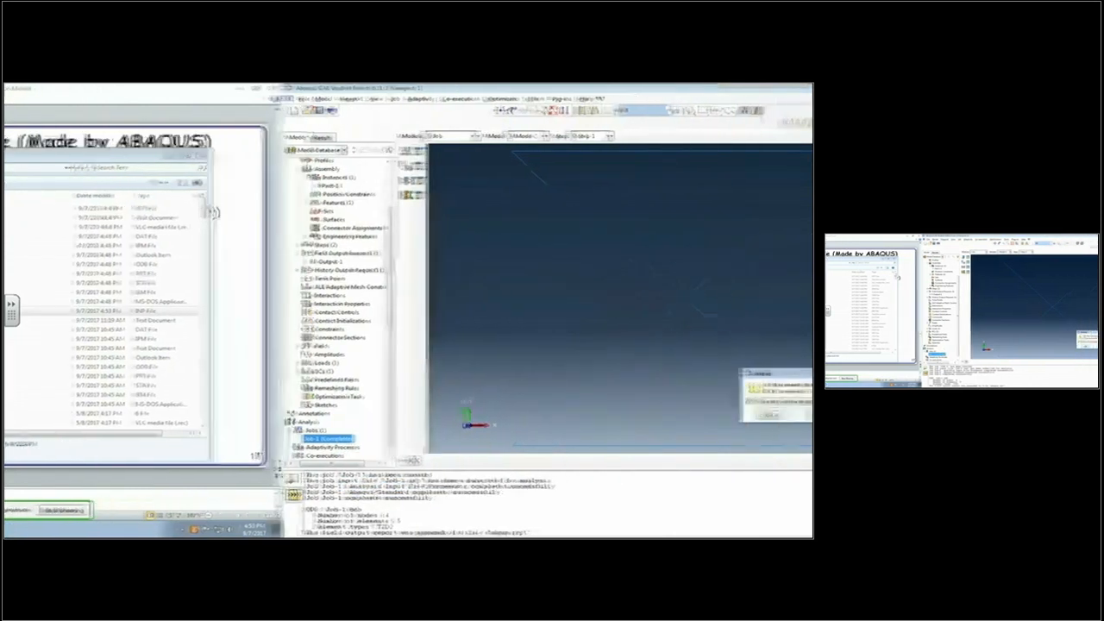
left_click(673, 414)
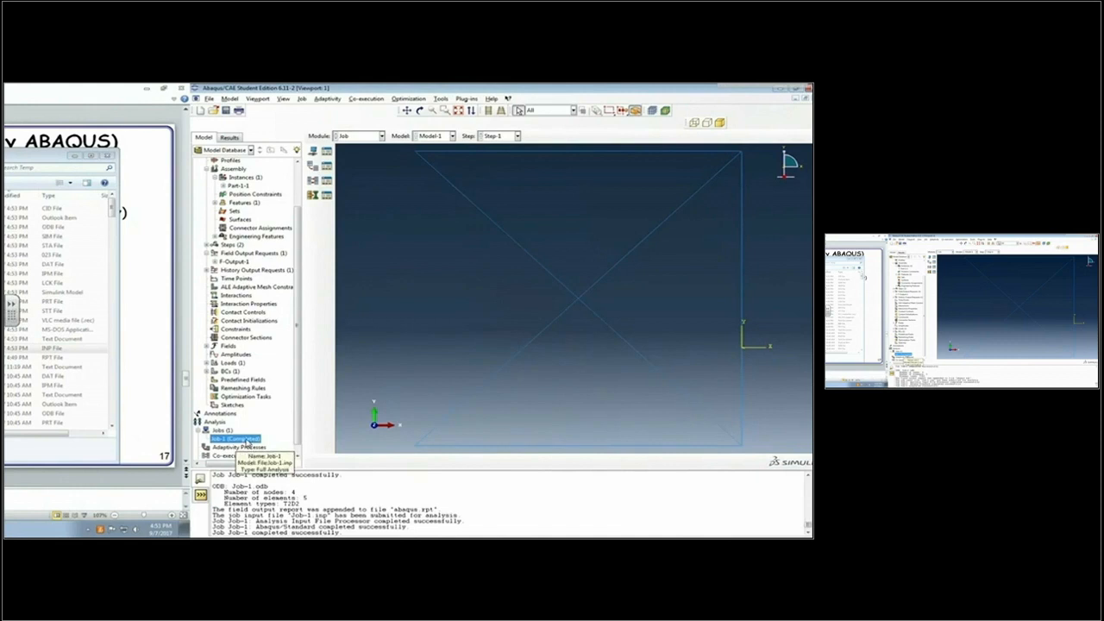
Step: Open the results of the rerun Job-1 and plot the Mises stress contours on the deformed truss
right_click(247, 440)
left_click(277, 515)
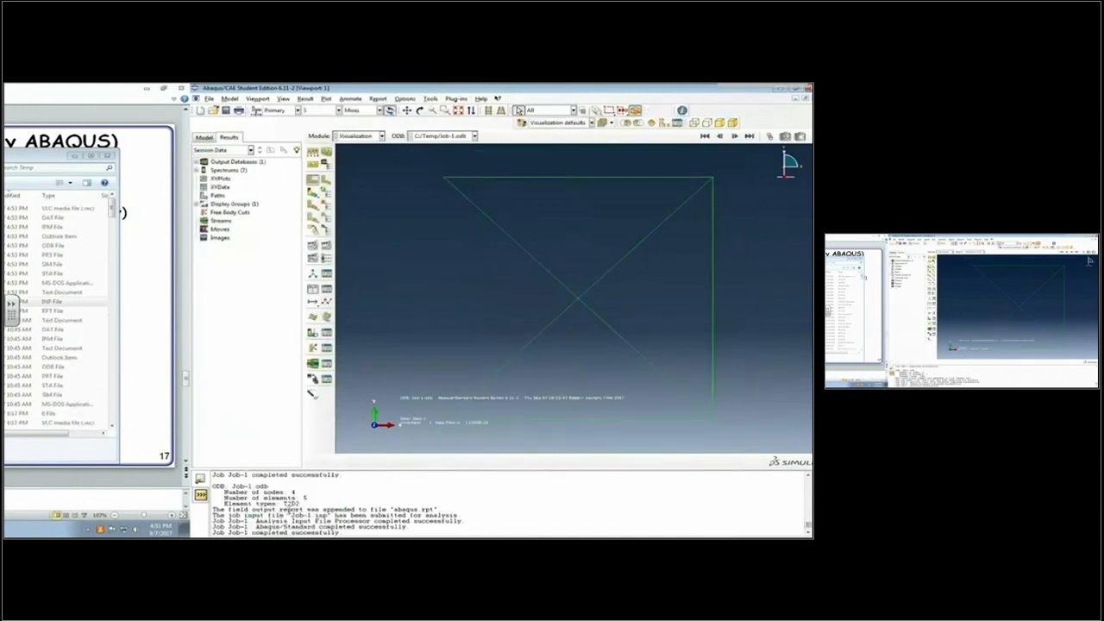
left_click(314, 195)
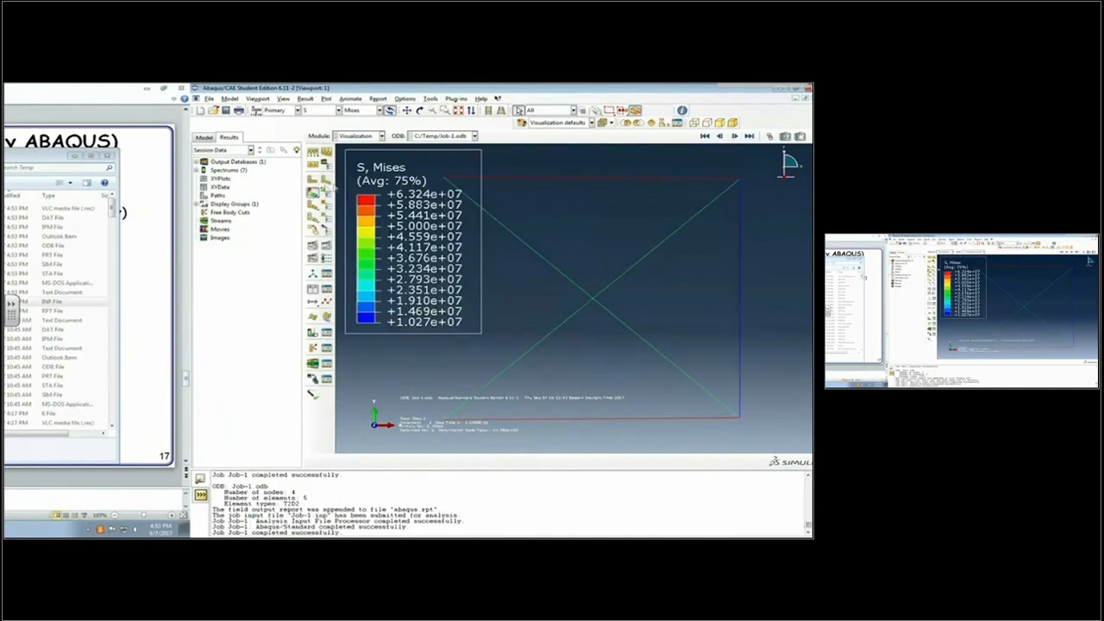
Step: Write a field output report of the S11 stress component at the integration points to abaqus.rpt
left_click(379, 99)
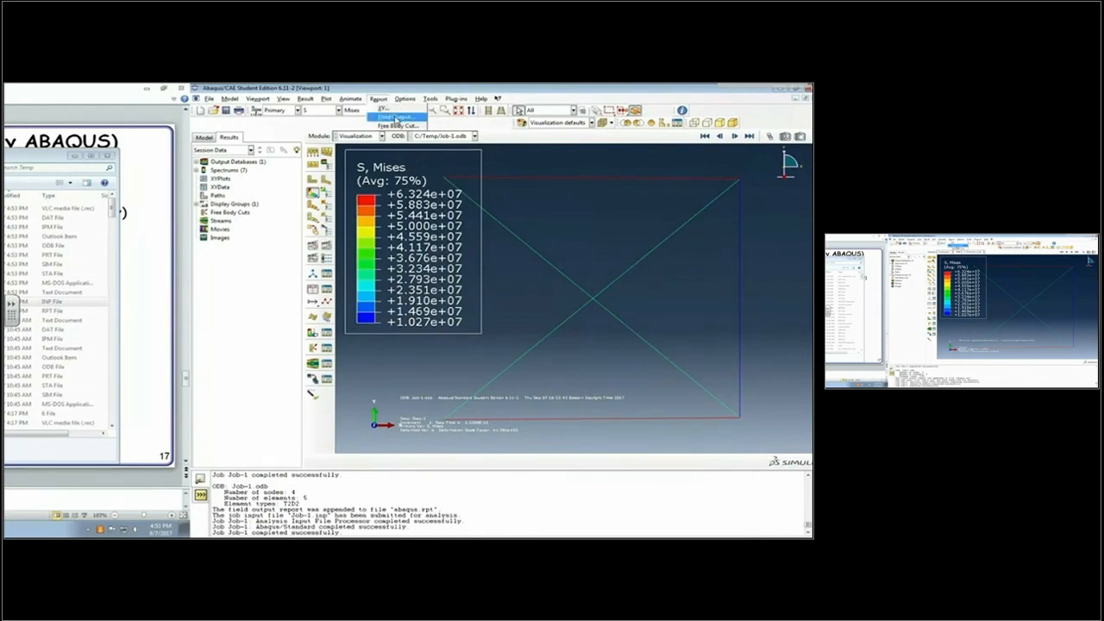
left_click(395, 116)
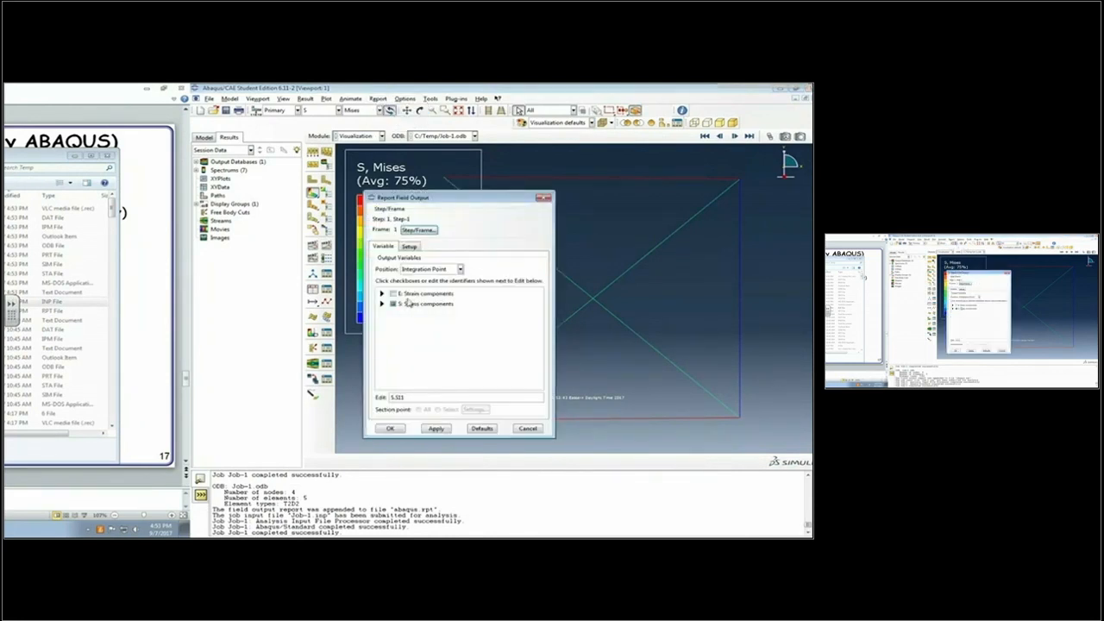
left_click(436, 428)
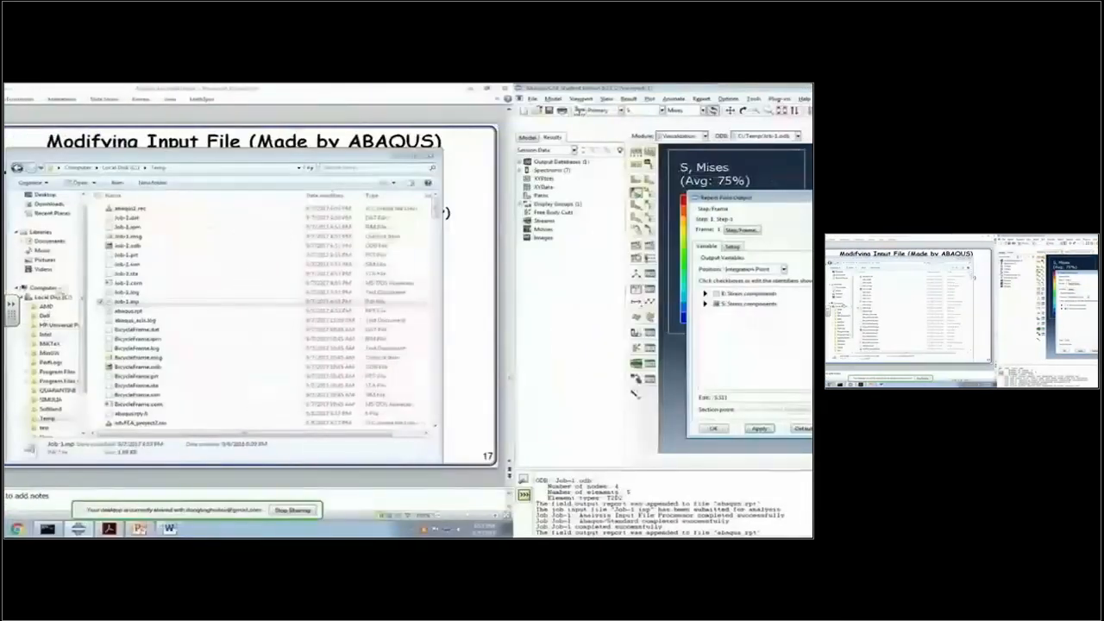
Step: Open abaqus.rpt from the Temp folder and examine the newest S11 element stresses for all three regions
double_click(171, 312)
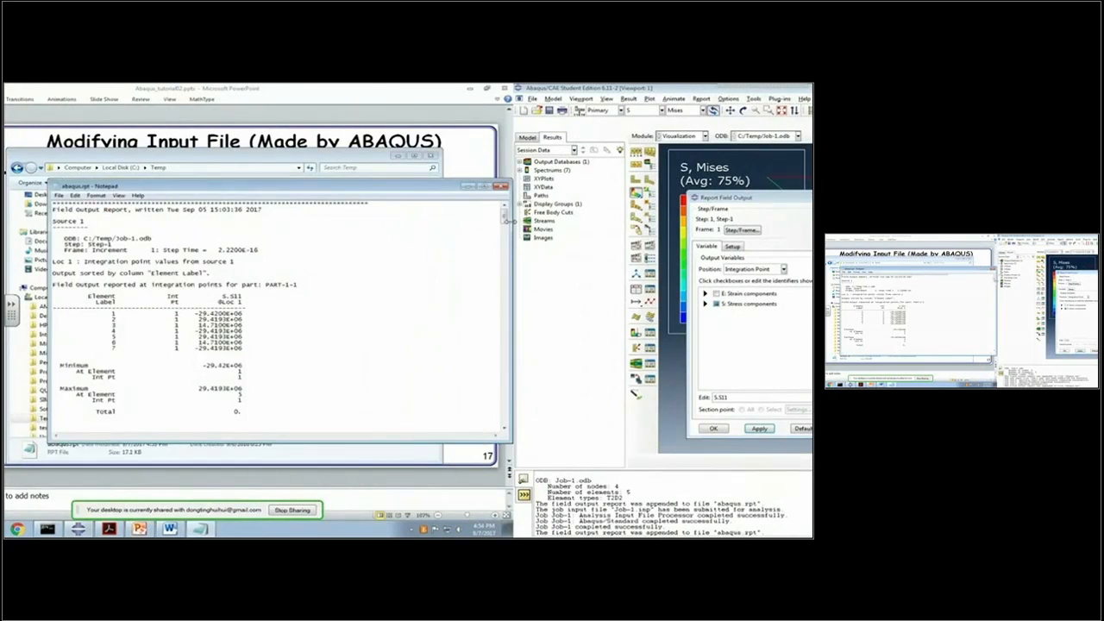
left_click_drag(507, 220, 513, 423)
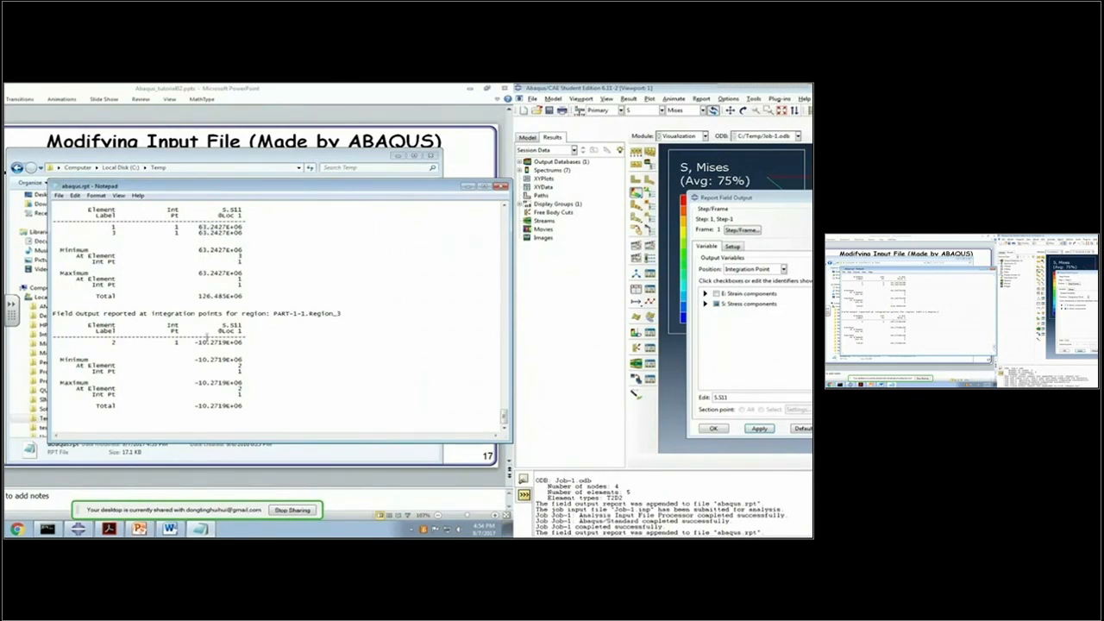
left_click_drag(195, 342, 213, 343)
scroll(228, 299, "up", 5)
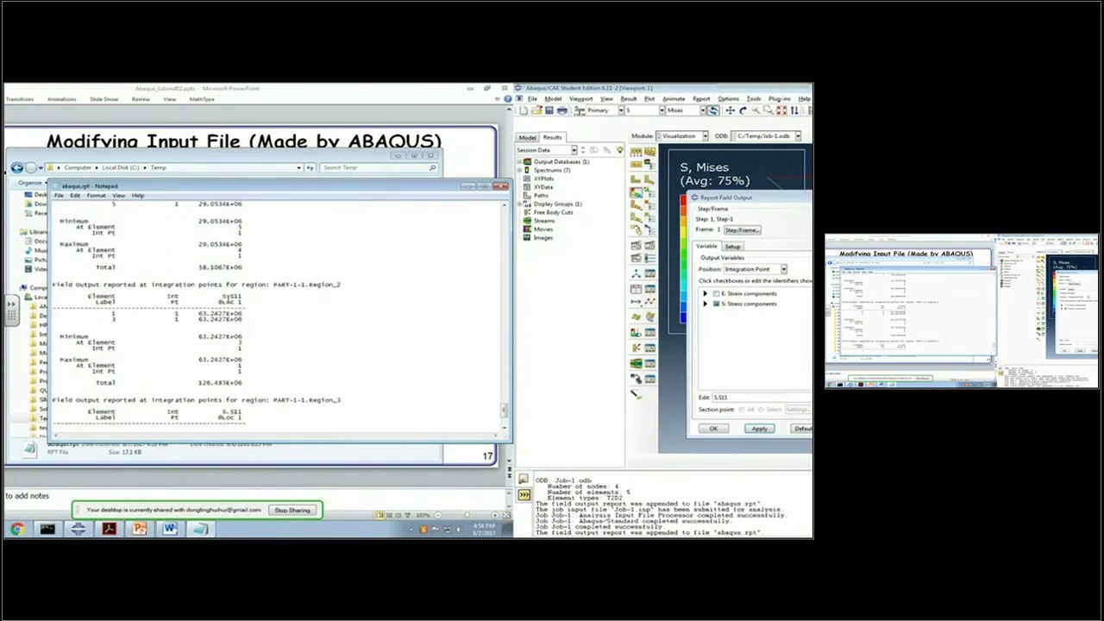
scroll(190, 271, "up", 3)
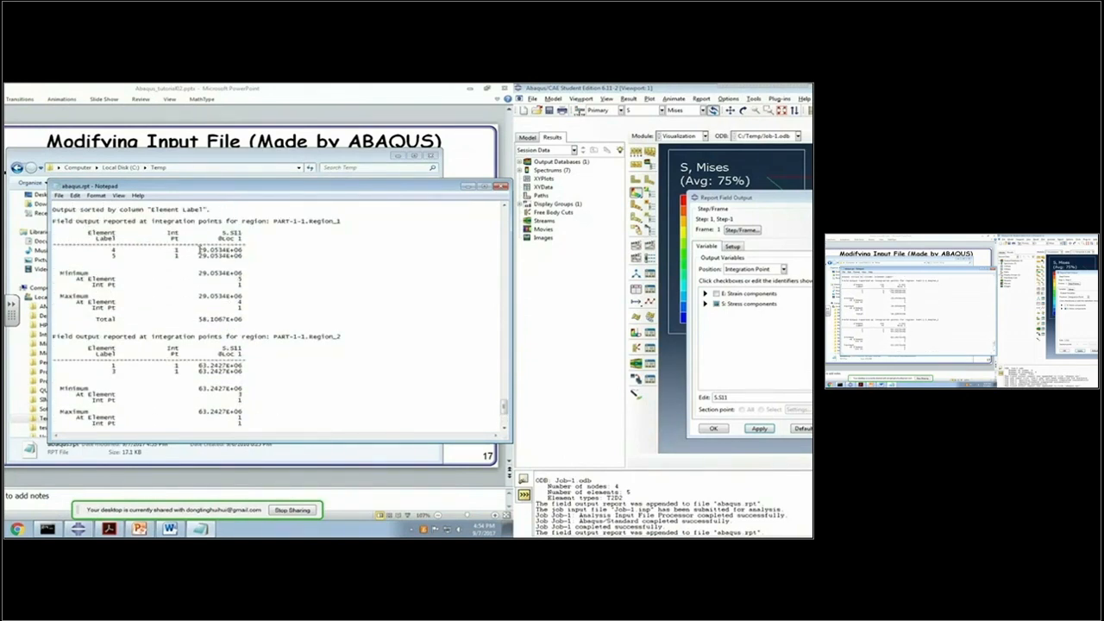